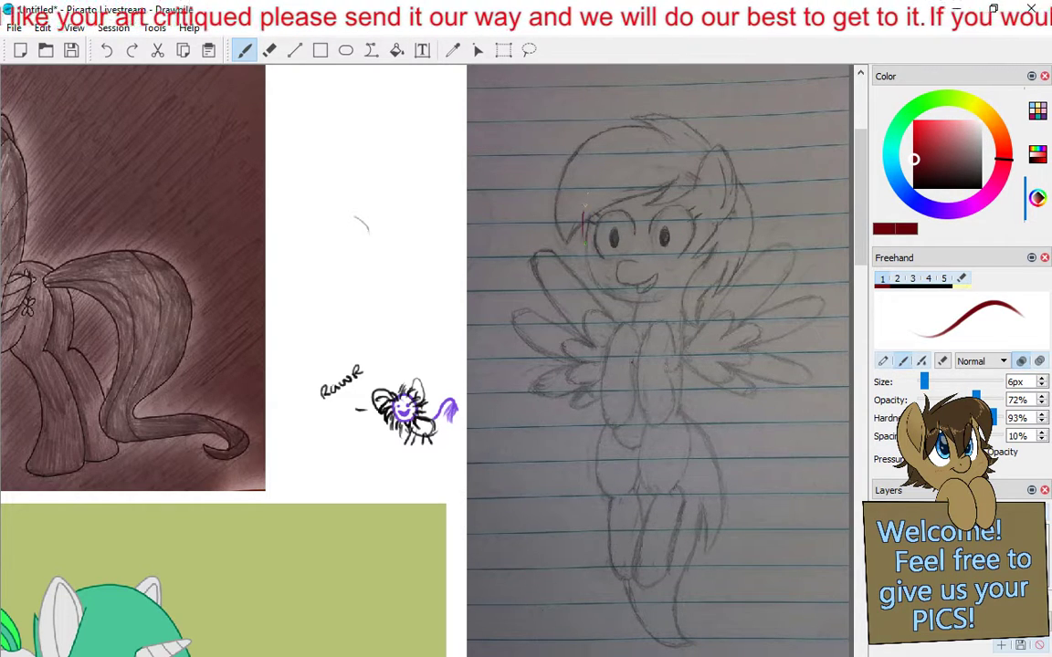
Sketch a red head circle with a curved vertical centre line and a horizontal eye line over the pegasus drawing, and change the brush colour to green
mouse_move(650, 159)
mouse_down()
mouse_move(598, 264)
mouse_move(694, 164)
mouse_up()
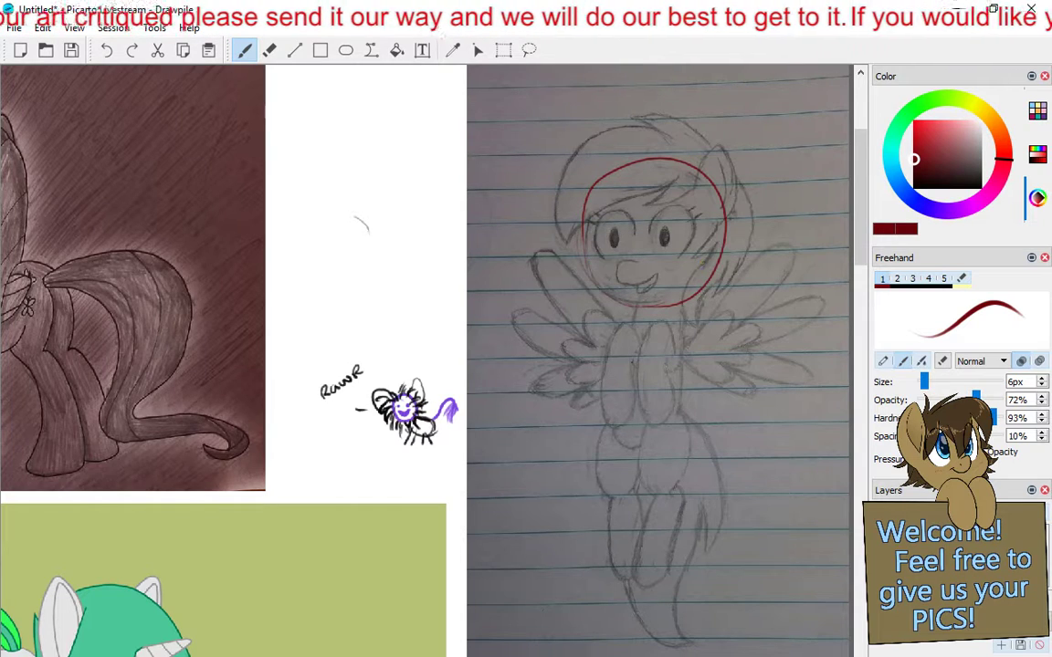
drag(641, 162, 650, 291)
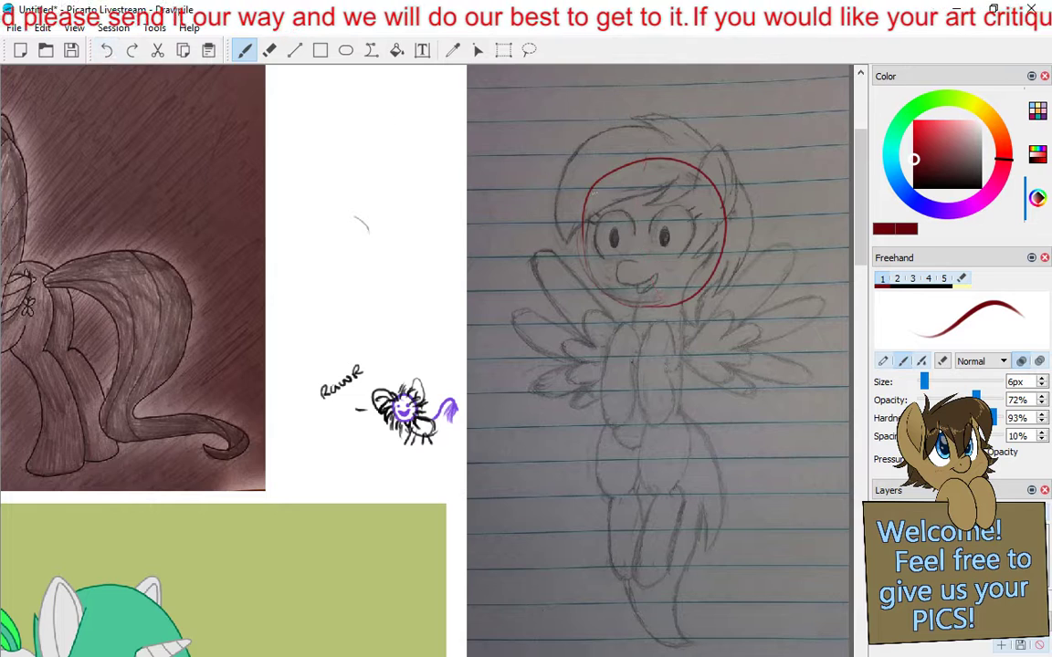
click(106, 50)
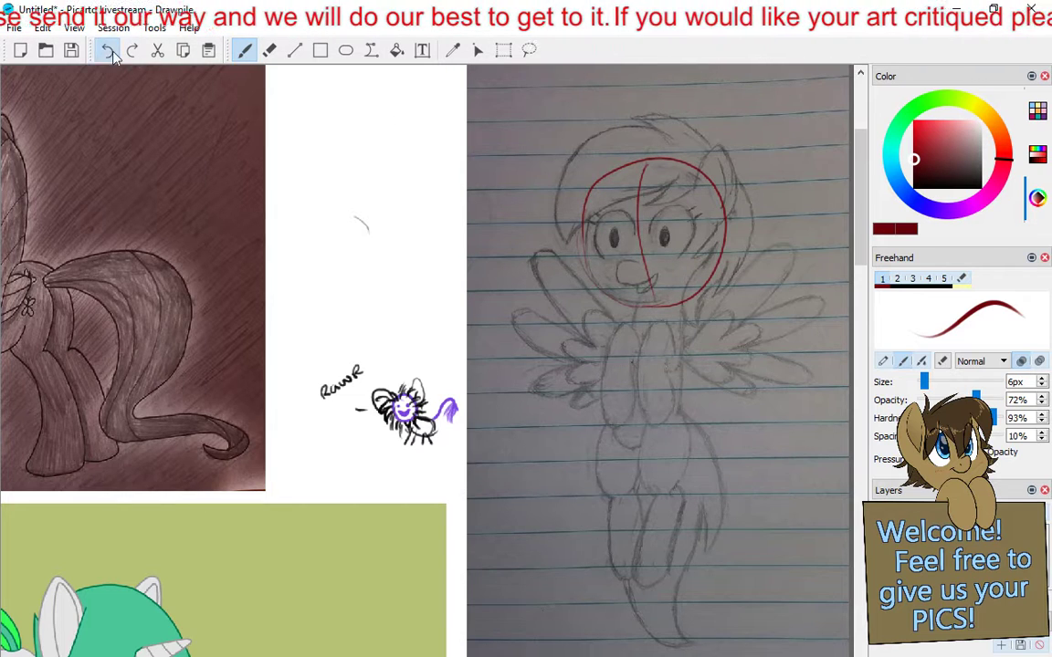
drag(639, 160, 638, 301)
drag(584, 239, 705, 240)
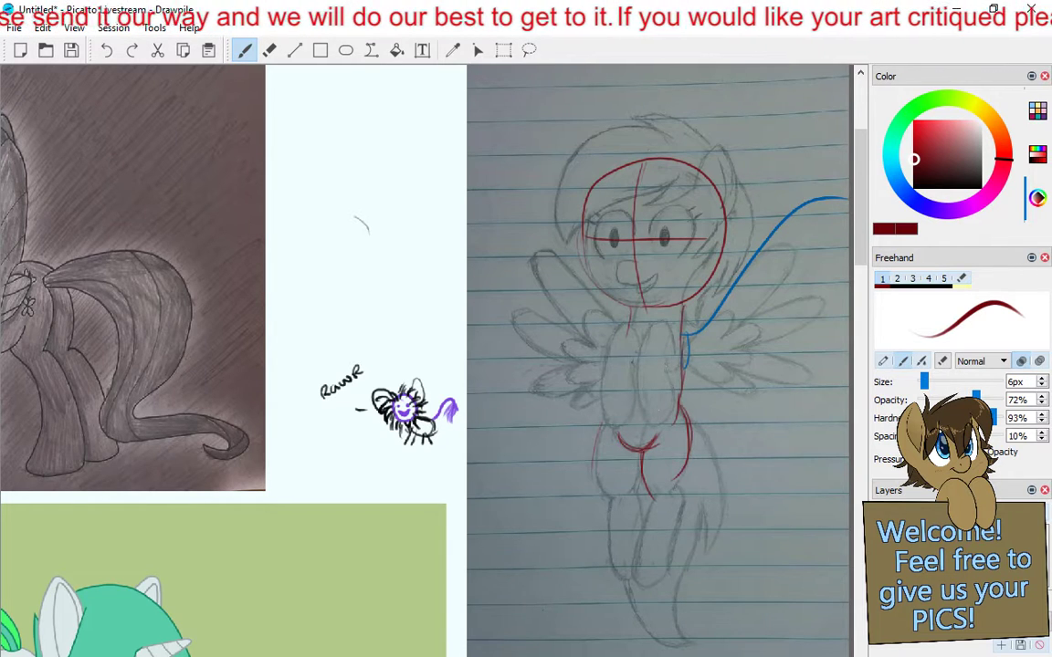
click(912, 97)
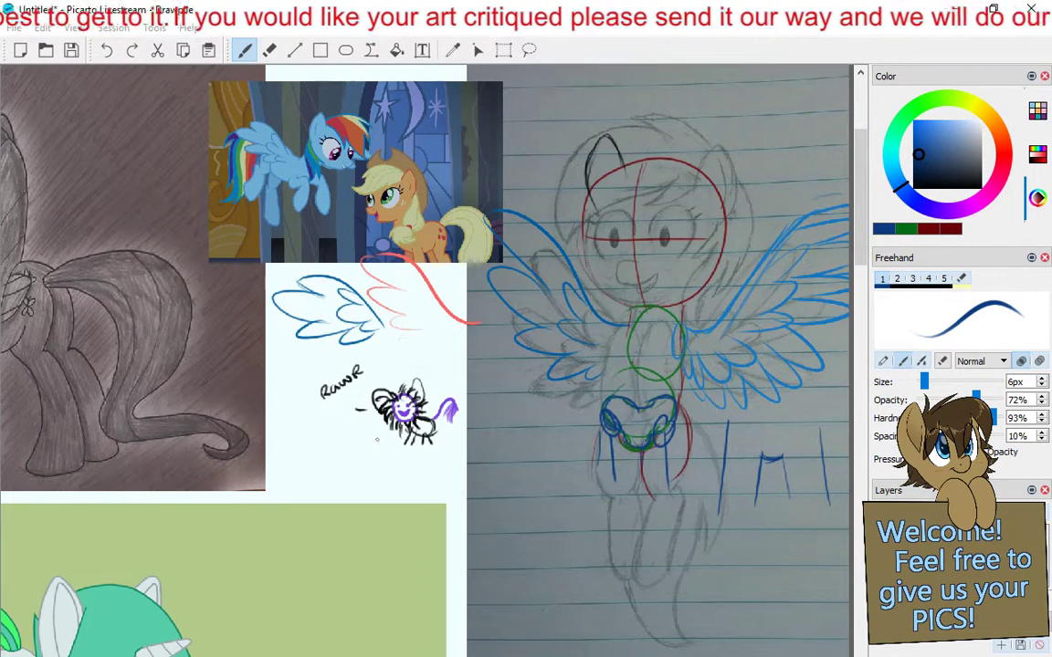
Set the brush colour to green and trace a head circle with muzzle over the pony on the dark background
click(98, 52)
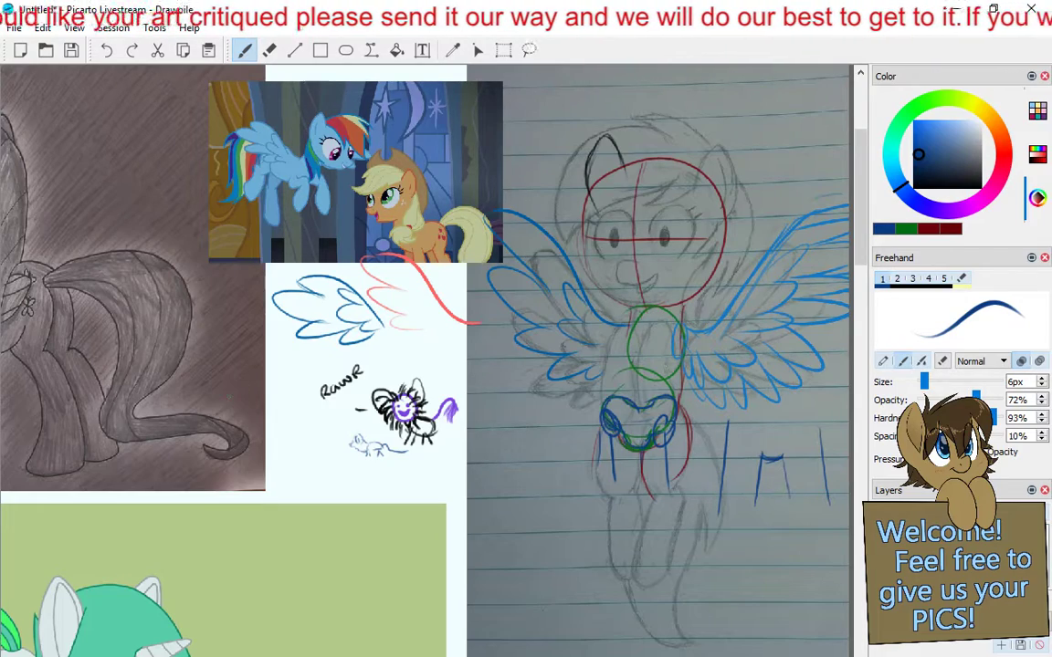
mouse_move(317, 416)
mouse_down()
mouse_move(801, 475)
mouse_move(709, 476)
mouse_move(713, 483)
mouse_up()
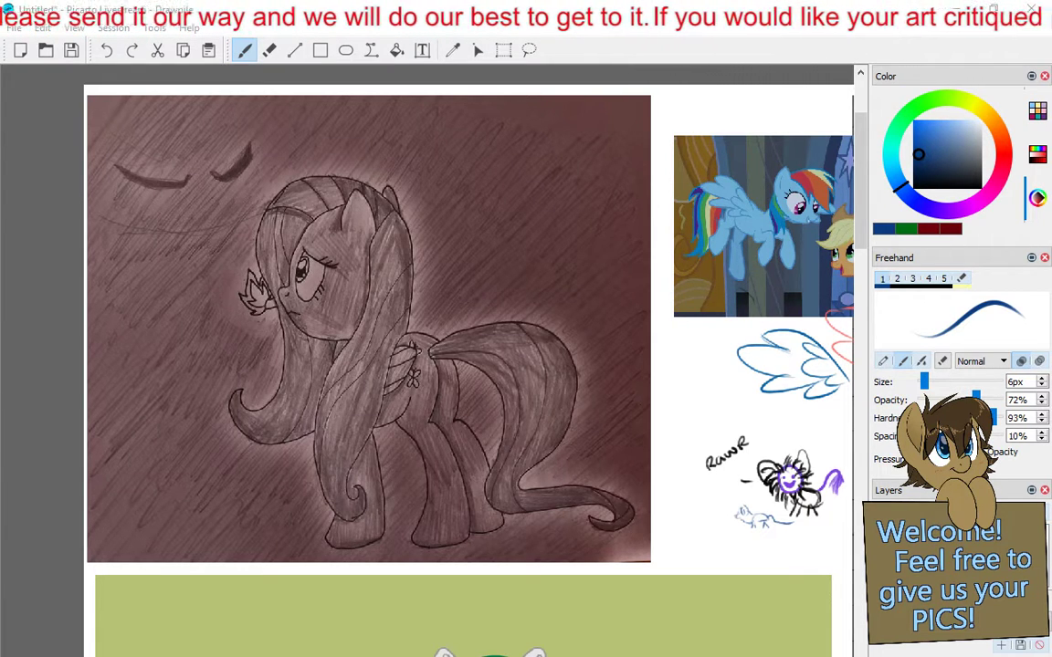
key(ctrl+s)
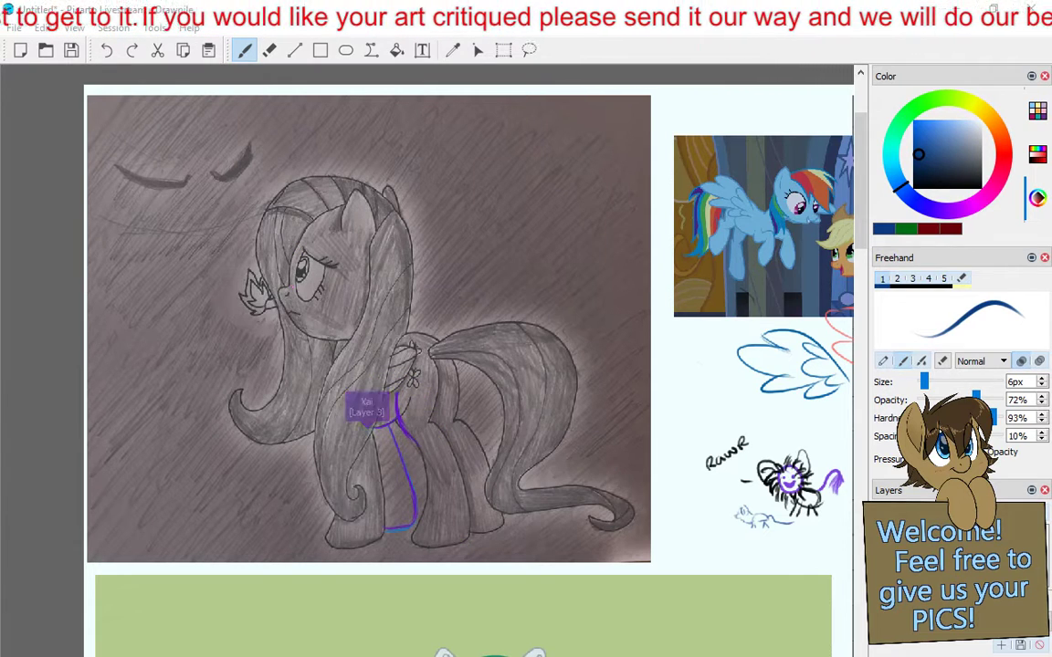
click(903, 121)
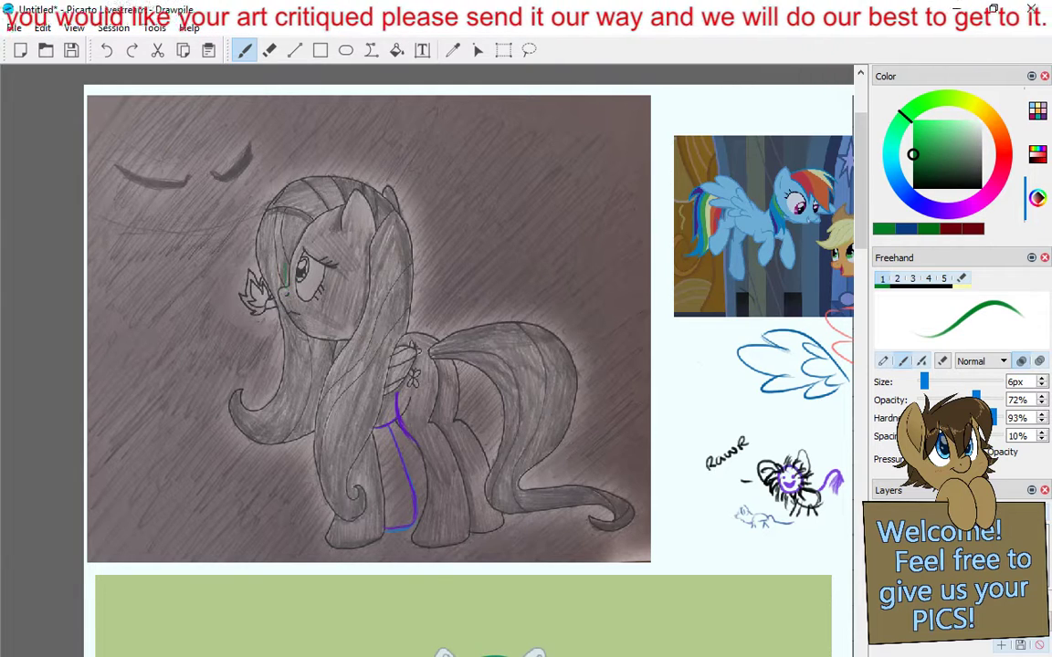
drag(285, 281, 379, 319)
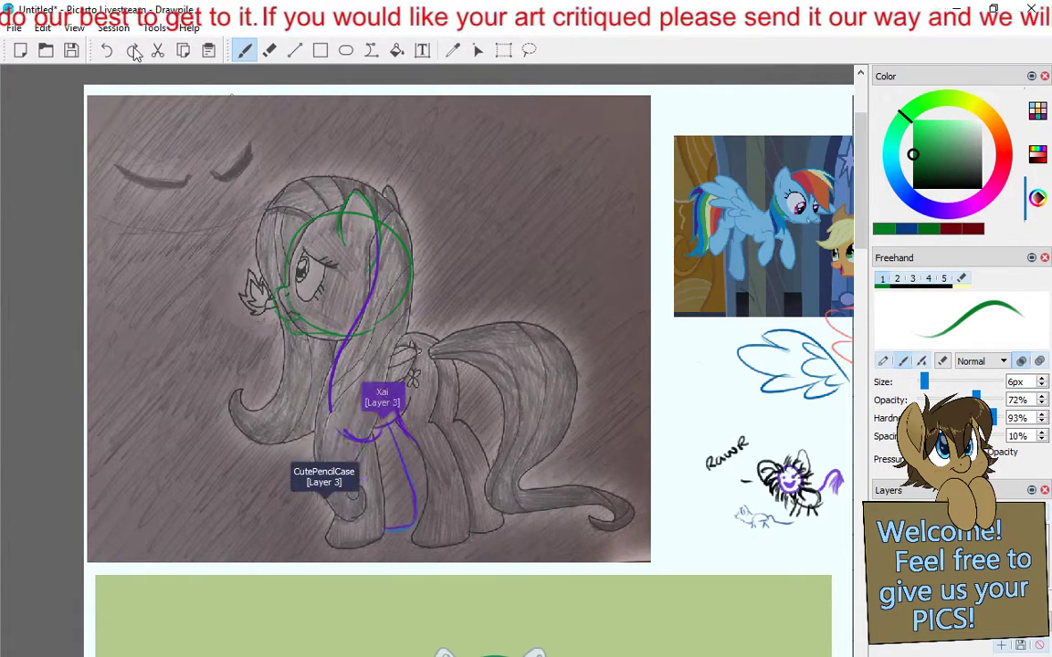
Refine the green ear outline on the pony's head, undoing misplaced strokes and switching to the Eraser and back to the Freehand brush
click(106, 52)
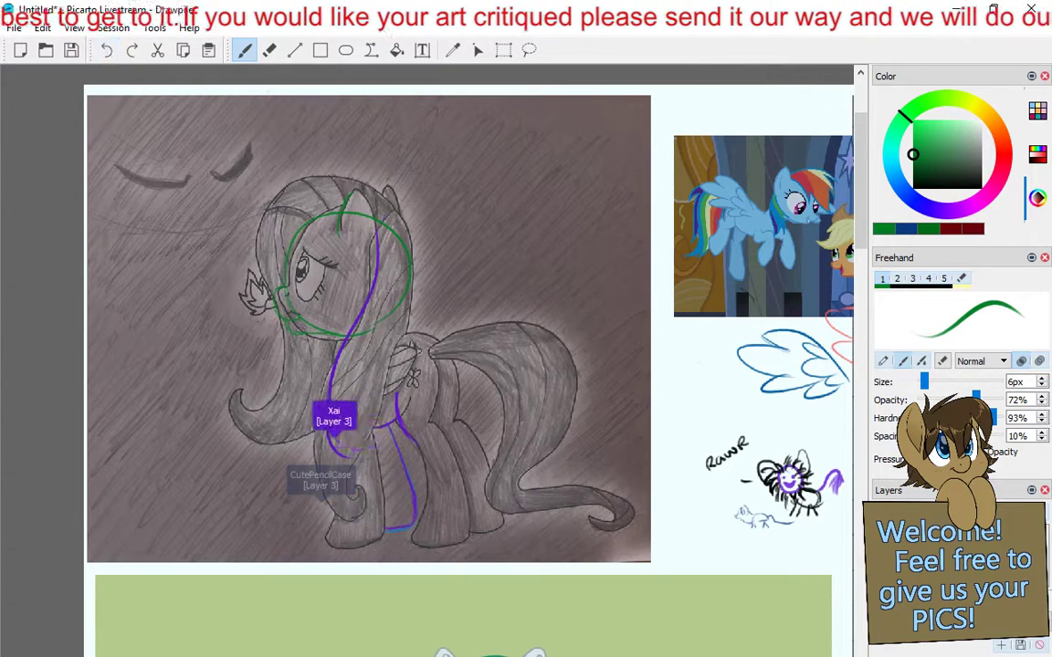
click(130, 51)
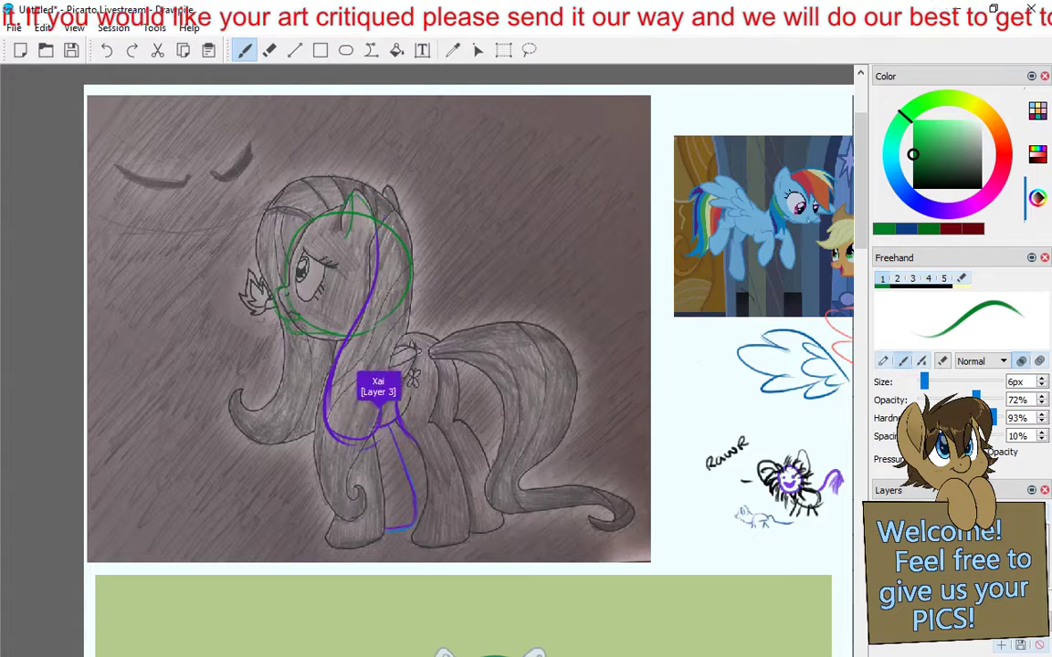
click(106, 50)
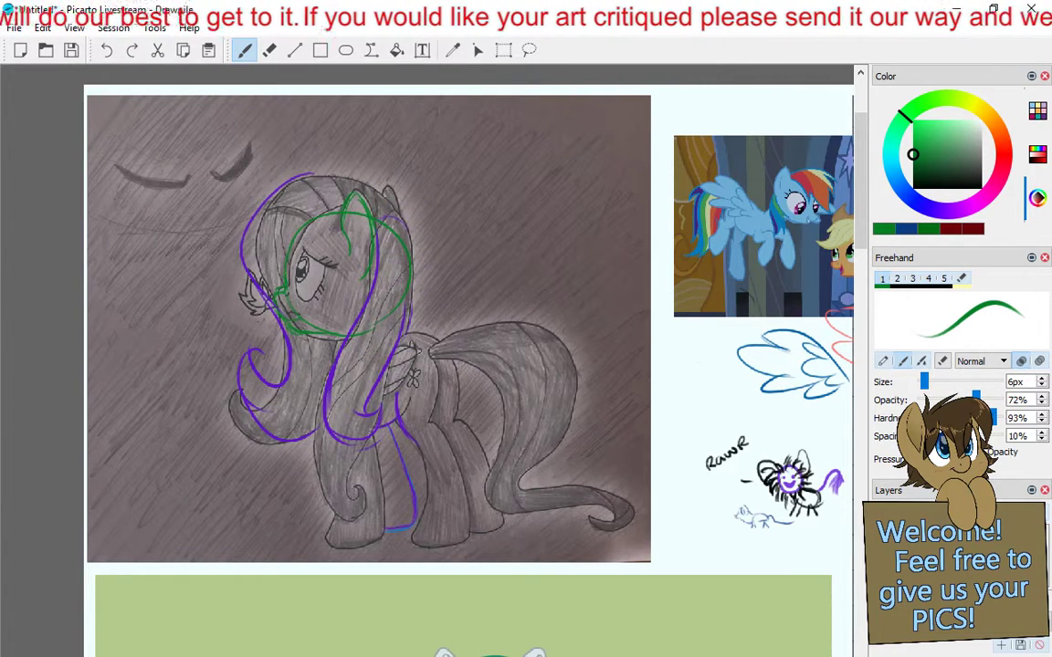
click(269, 51)
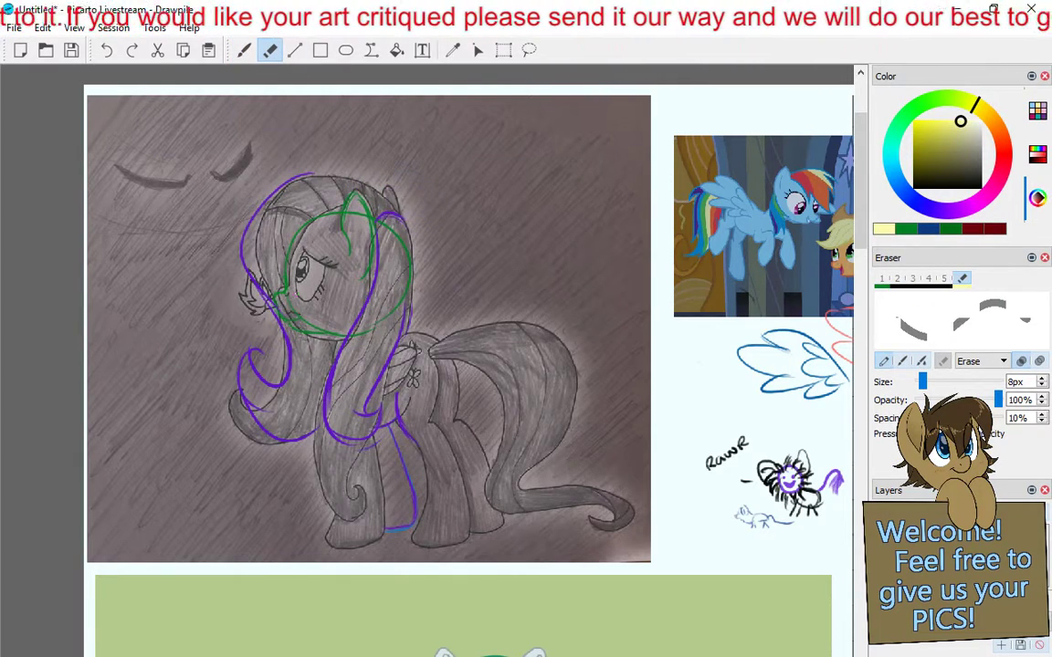
click(244, 50)
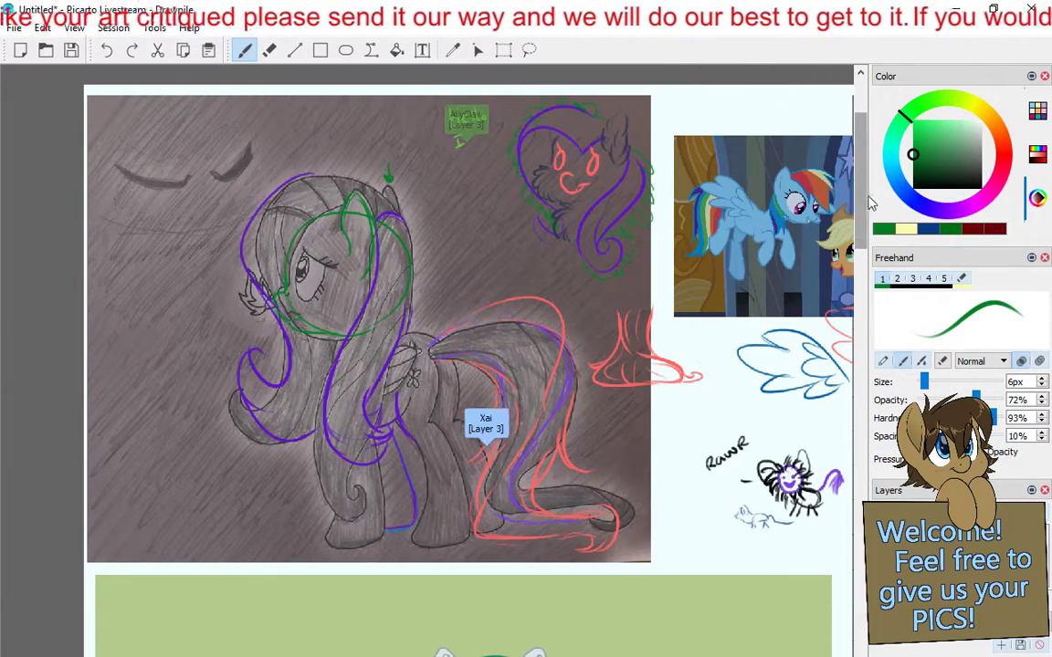
Combine the Freehand brush settings and the Color dock into one tabbed group
drag(860, 201, 858, 321)
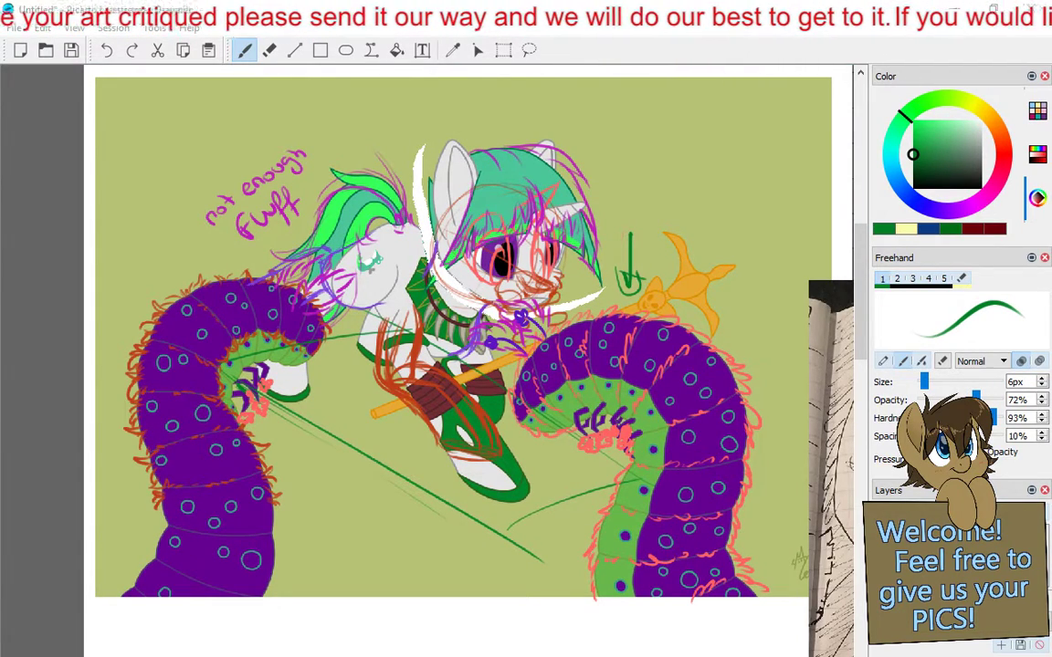
mouse_move(895, 257)
mouse_down()
mouse_move(892, 228)
mouse_move(910, 283)
mouse_up()
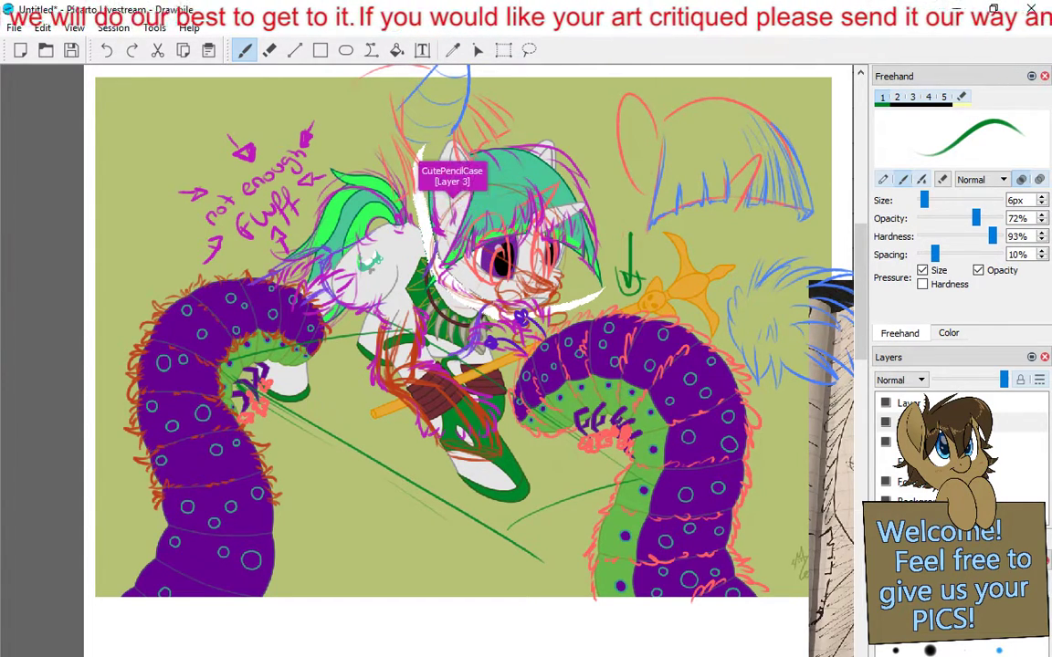
Paste the image file "large" from the Critique folder onto the Foreground layer and place it directly beneath the green-background drawing
scroll(653, 313, down, 5)
scroll(589, 399, down, 5)
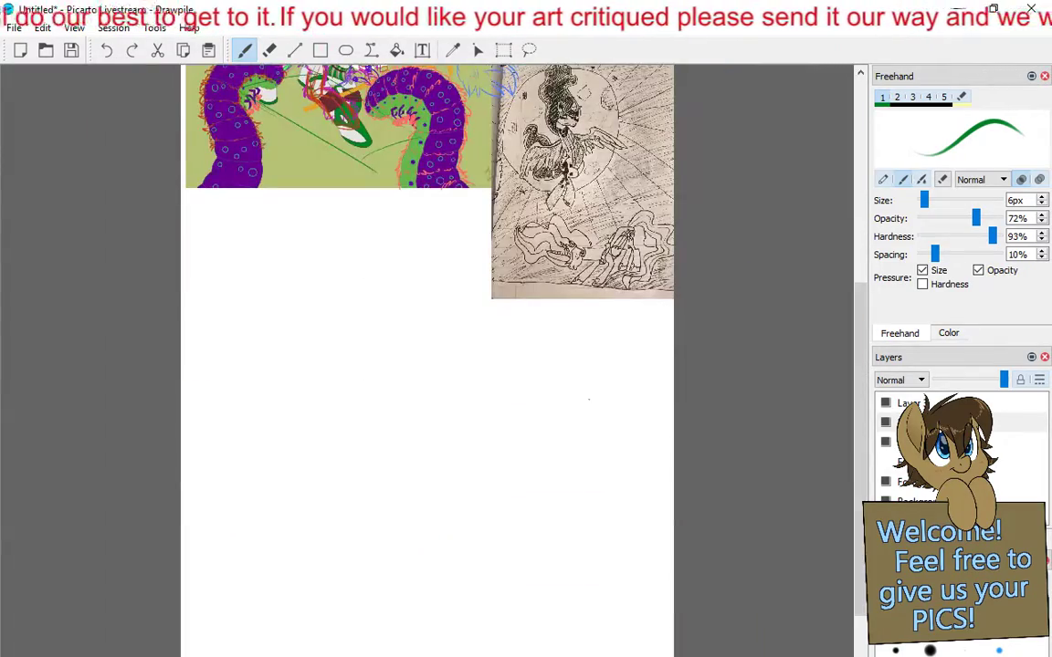
click(904, 481)
click(44, 29)
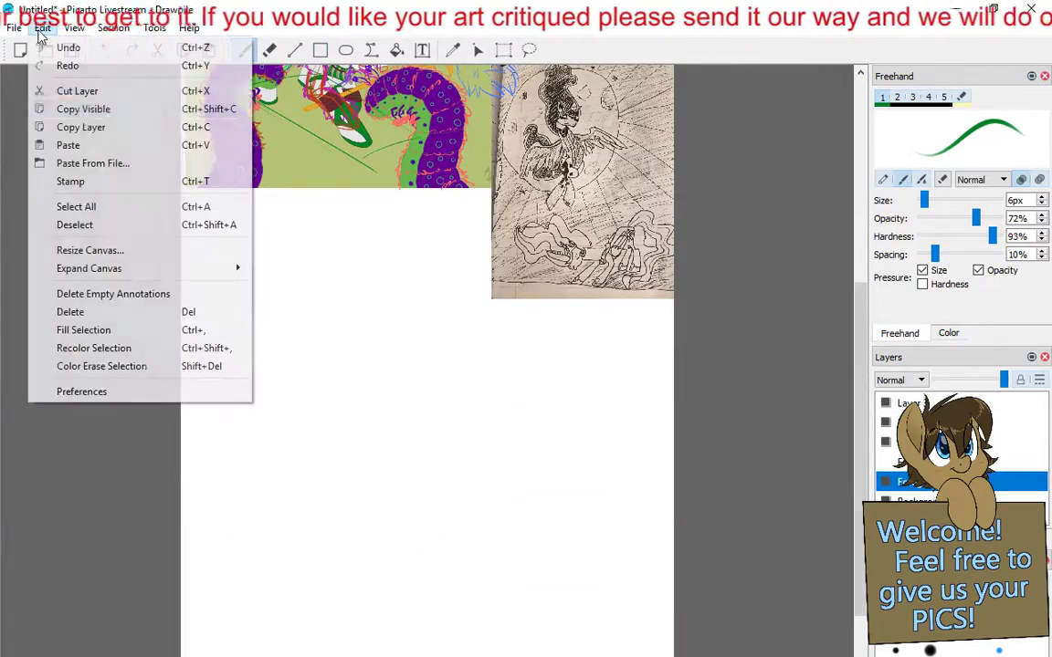
click(137, 166)
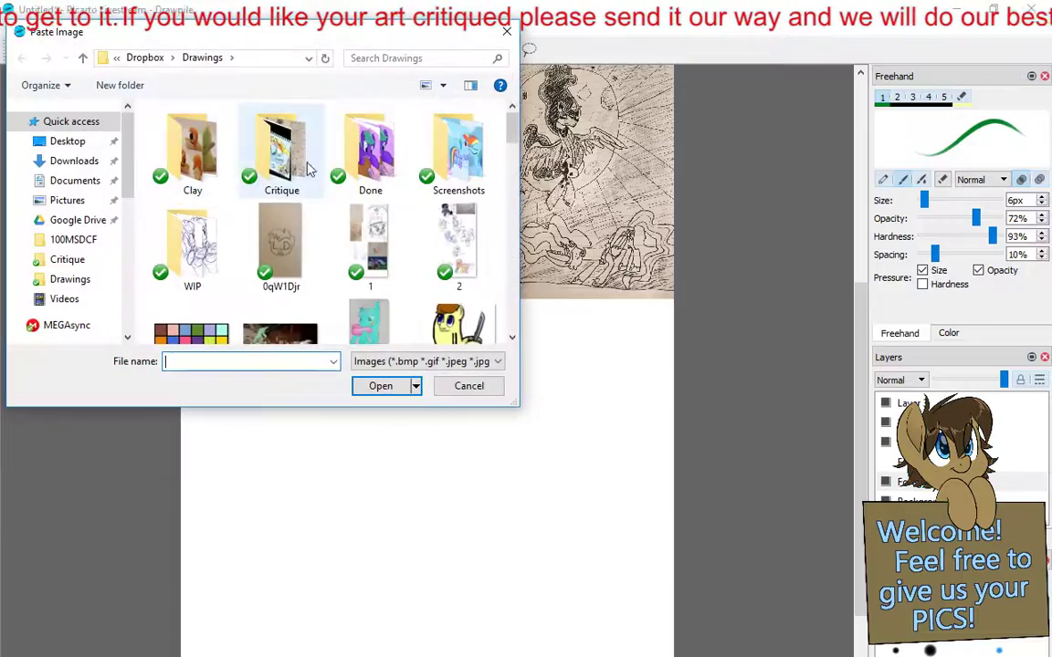
double_click(245, 135)
scroll(261, 154, down, 3)
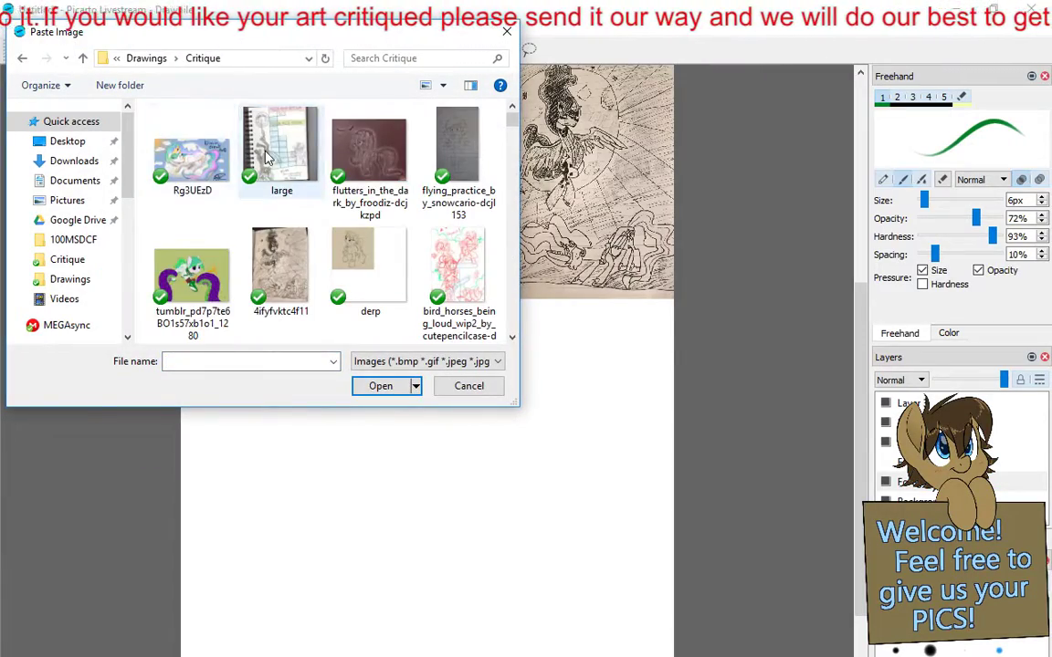
double_click(260, 151)
drag(425, 370, 298, 314)
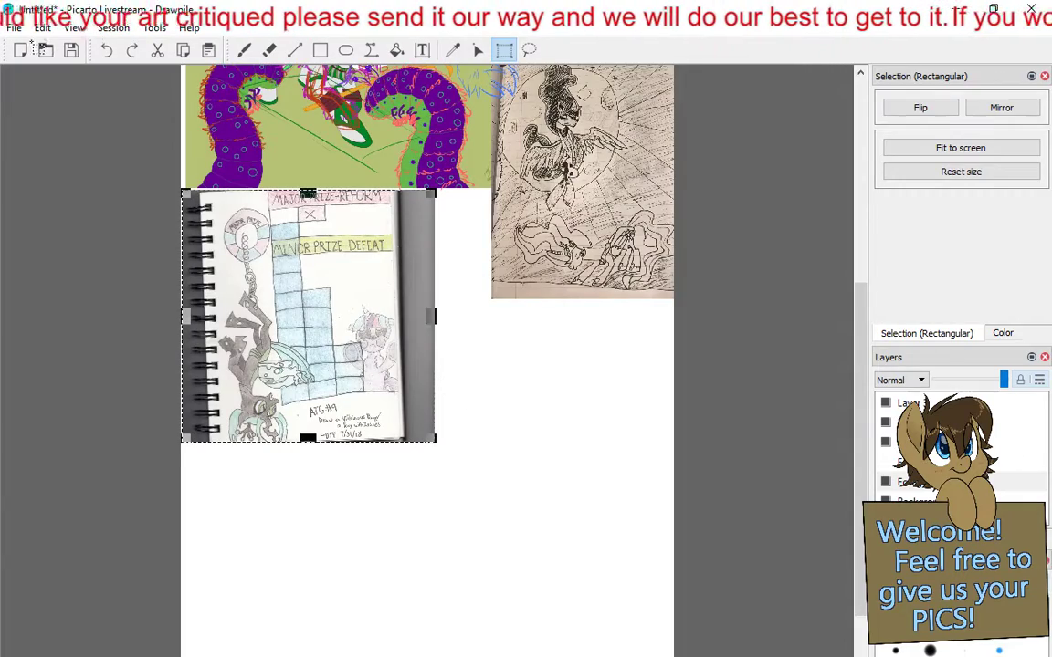
key(b)
Paste the image file "Rg3UEzD" from the Critique folder and place it directly beneath the sketchbook page
click(42, 27)
click(117, 162)
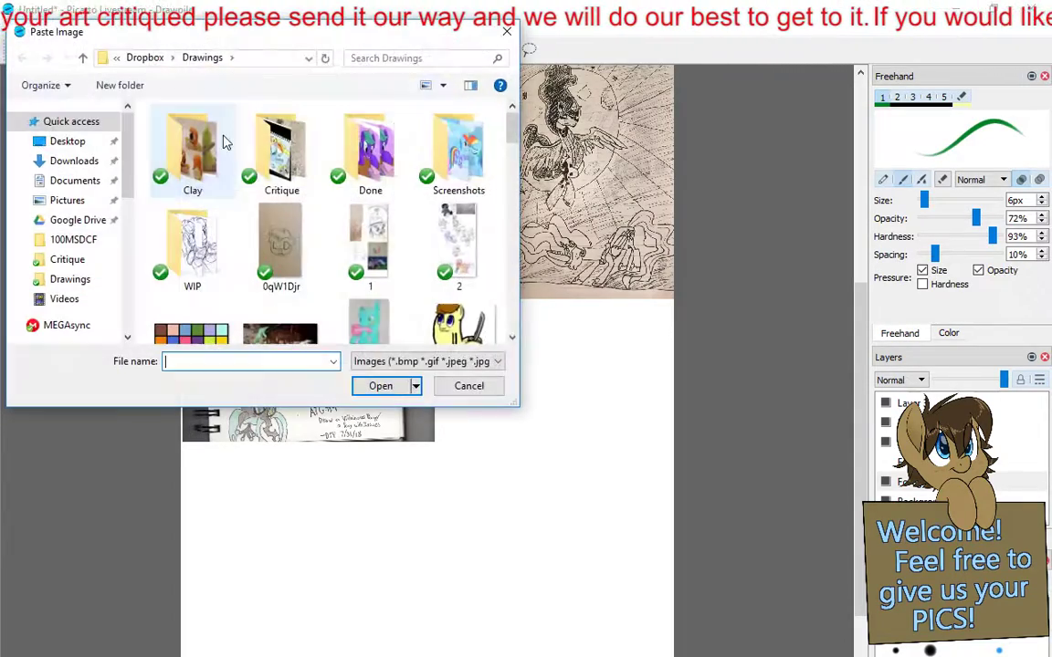
double_click(282, 147)
scroll(237, 201, down, 3)
double_click(192, 146)
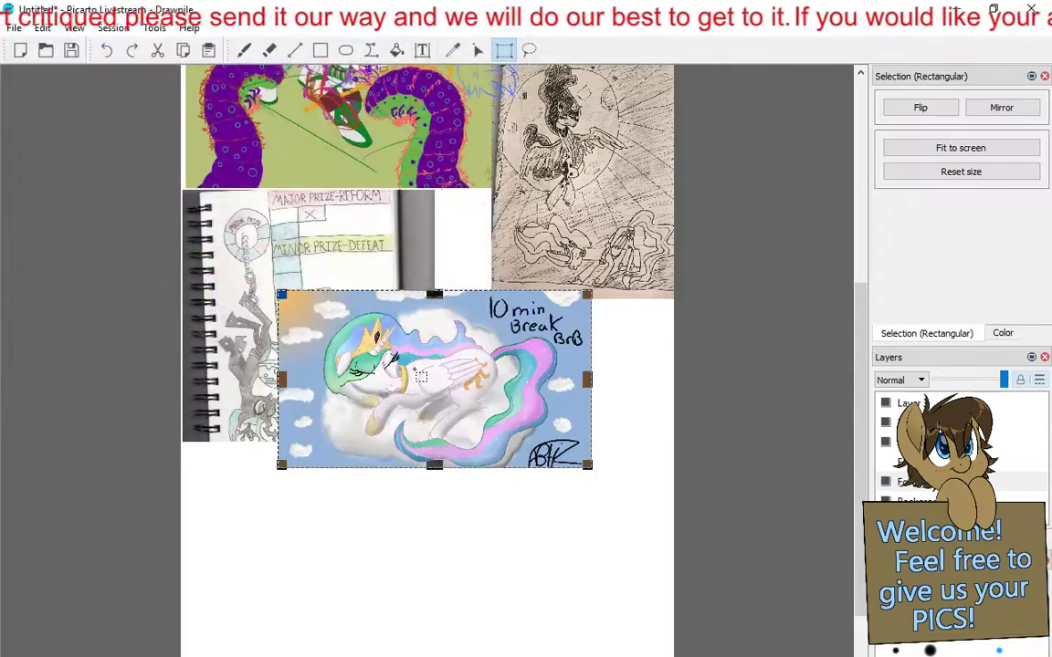
drag(420, 375, 377, 557)
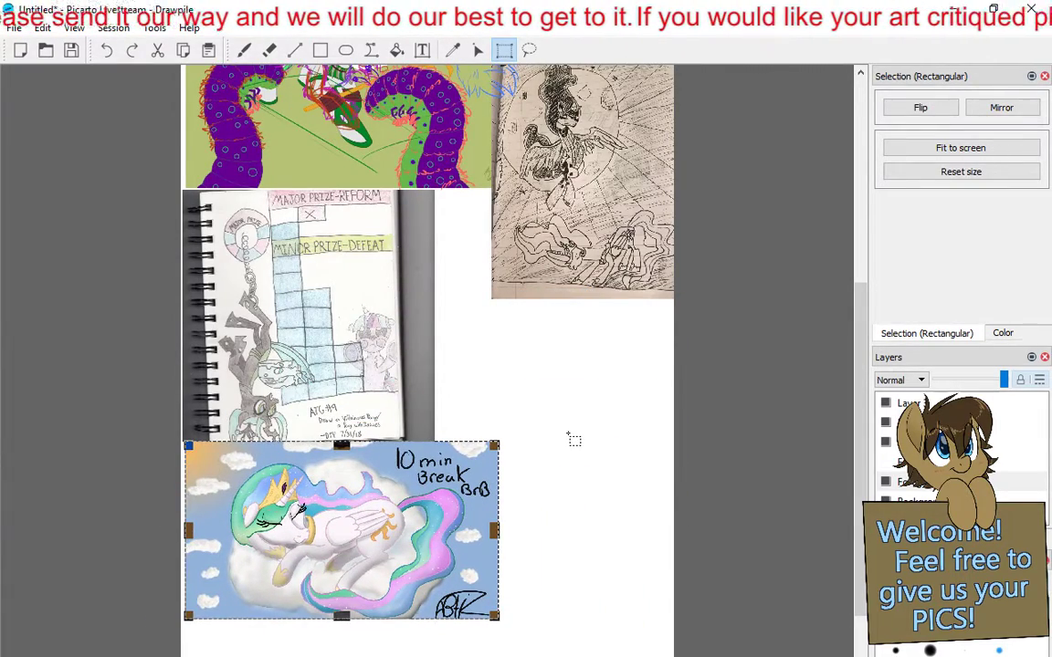
key(b)
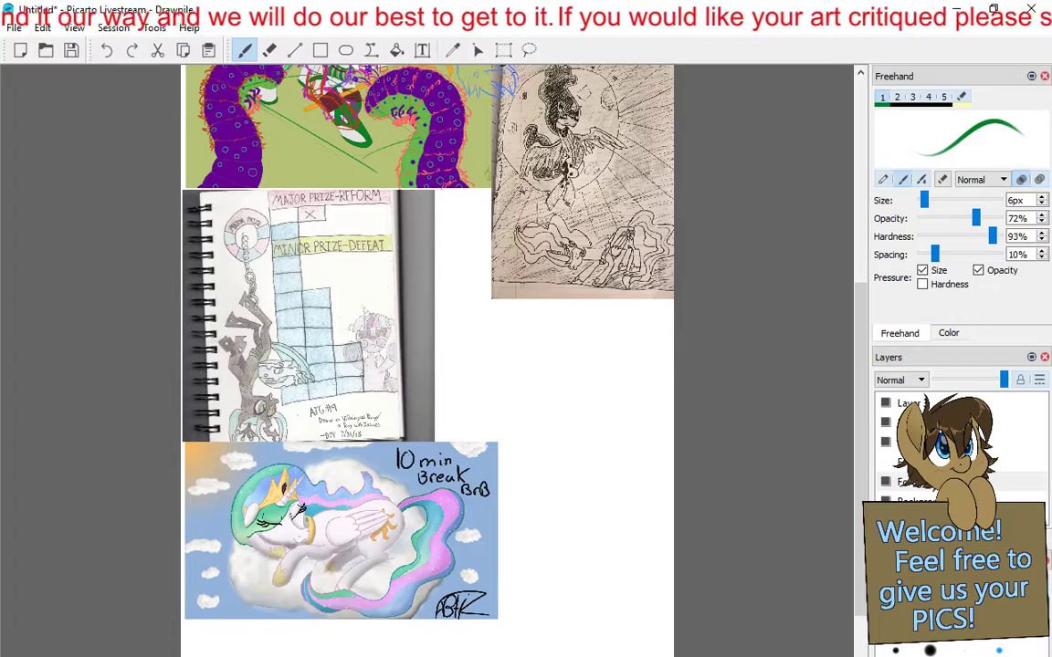
Make Layer 2 active and bring the pasted sketchbook page into close view for the critique
scroll(298, 365, up, 3)
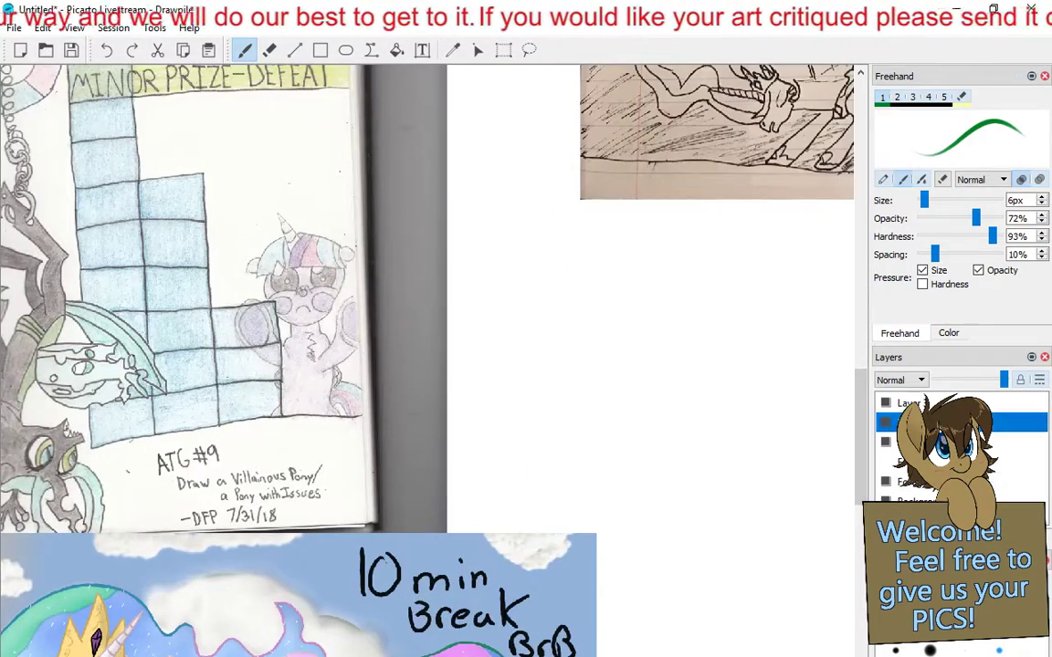
scroll(298, 365, up, 2)
mouse_move(224, 342)
mouse_down()
mouse_move(505, 376)
mouse_move(493, 405)
mouse_move(371, 361)
mouse_move(371, 346)
mouse_move(340, 362)
mouse_up()
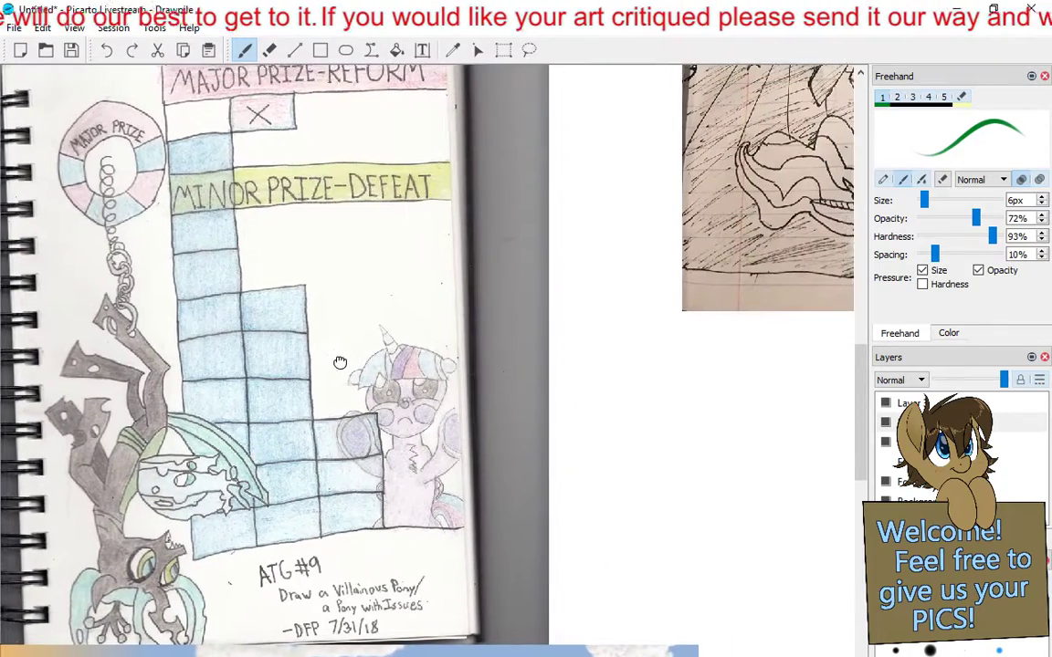
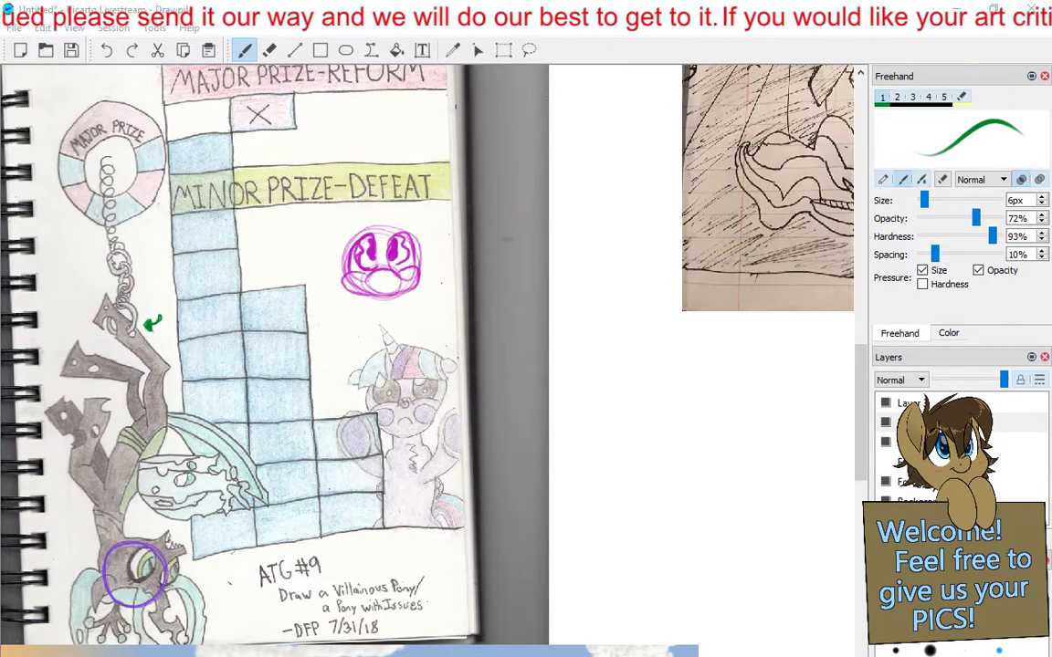
Refit the maximized window to reveal the status bar and rotate the canvas view to 190° to examine the upside-down character upright
double_click(392, 18)
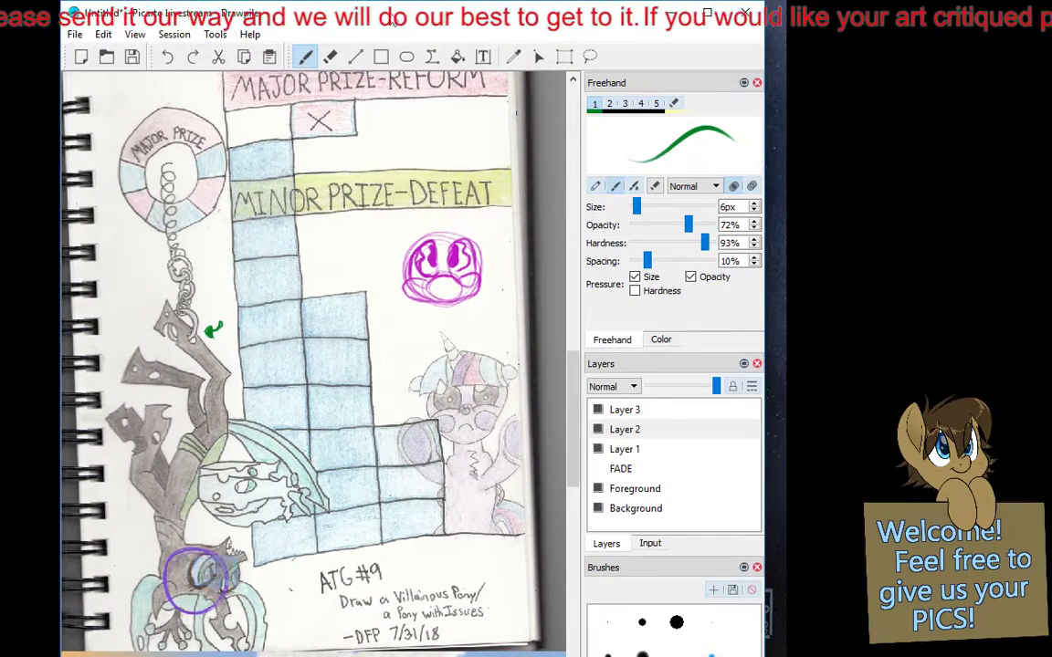
double_click(393, 19)
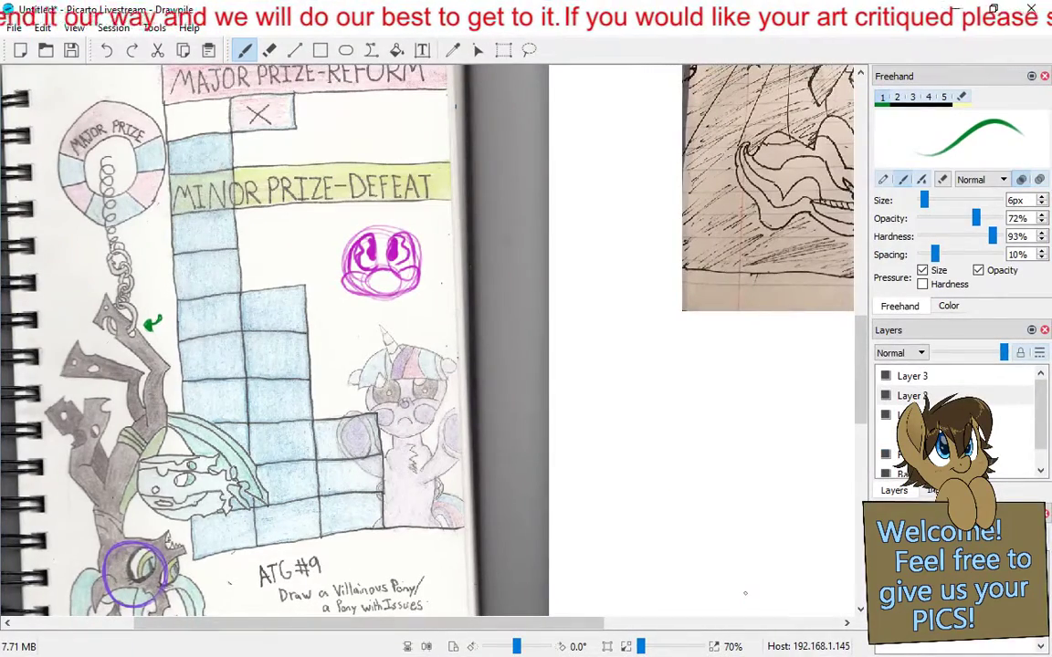
scroll(559, 648, up, 1)
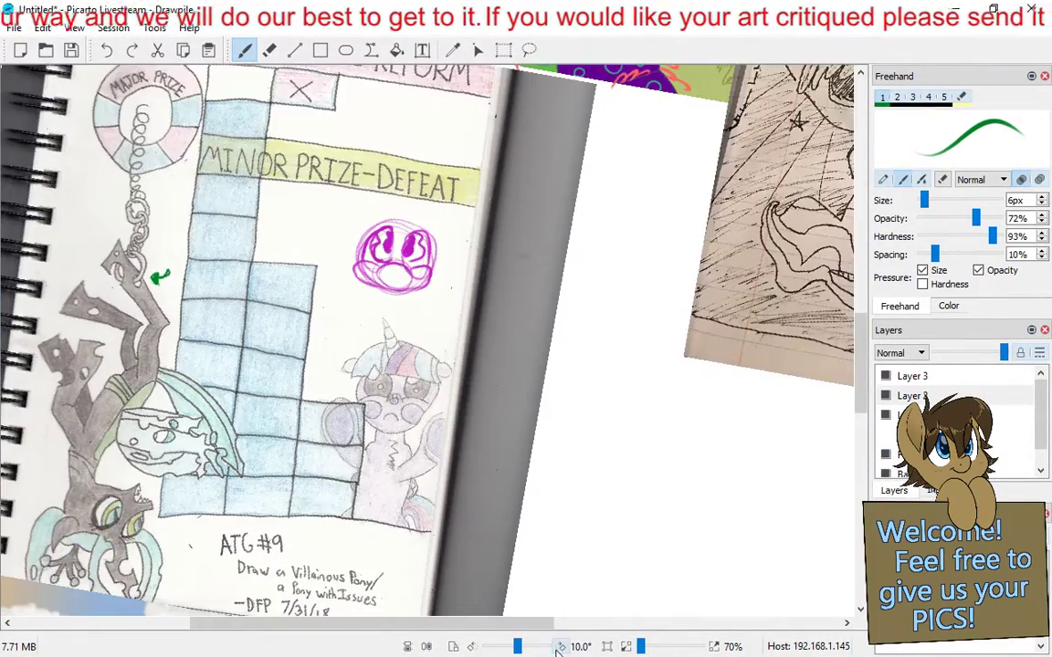
scroll(559, 649, up, 8)
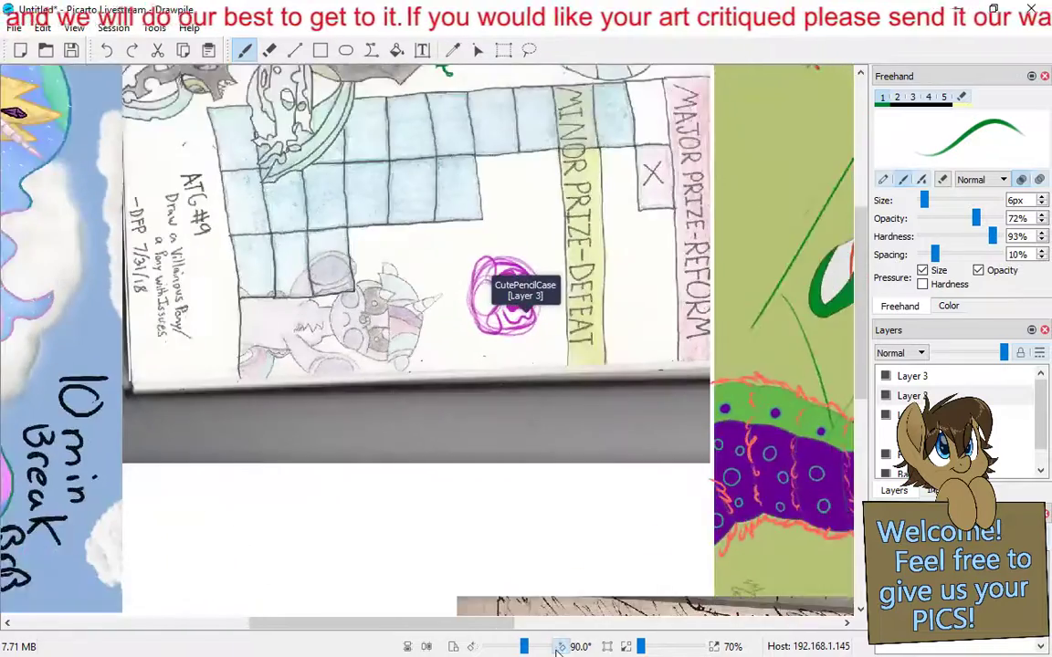
scroll(559, 648, up, 8)
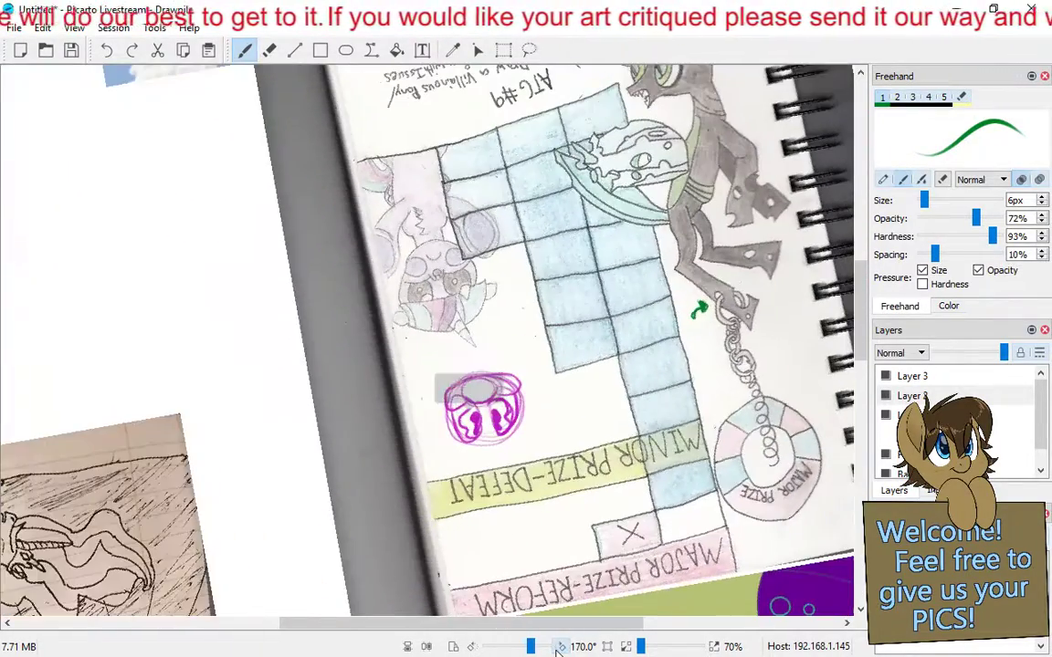
scroll(559, 649, up, 1)
scroll(558, 649, up, 1)
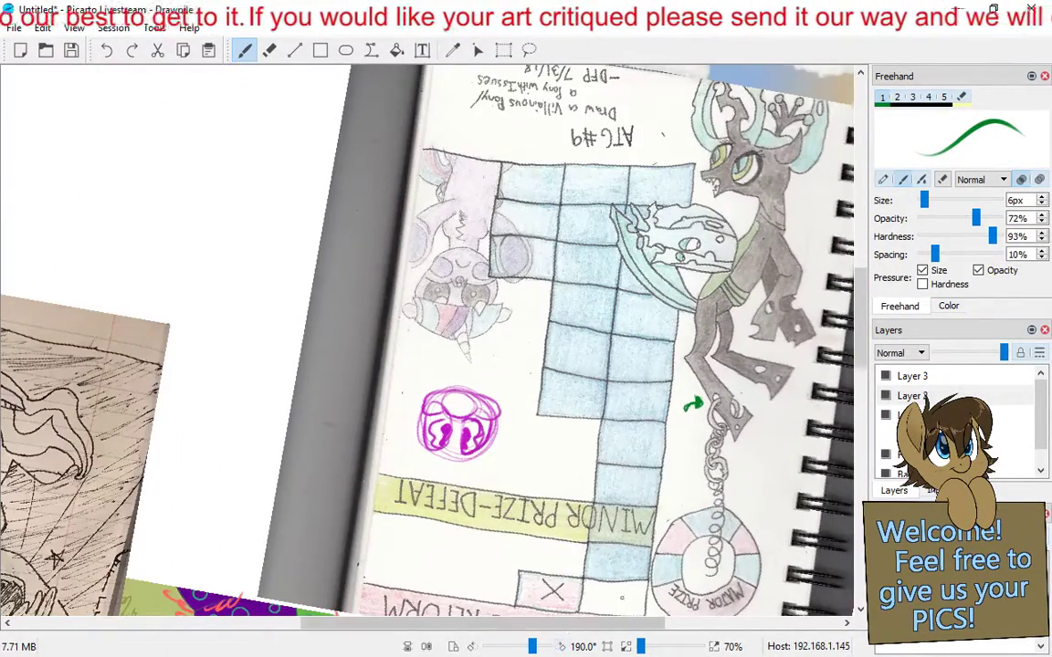
Turn the canvas view to 180° and examine both upside-down characters on the sketchbook page up to 100% zoom
scroll(559, 648, down, 1)
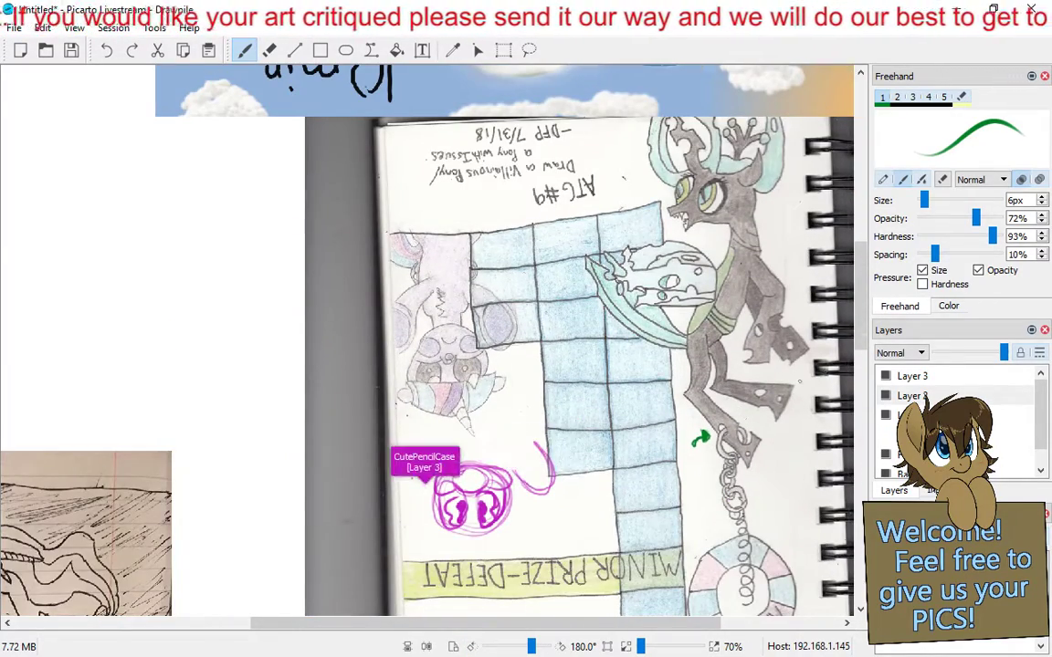
scroll(429, 338, down, 3)
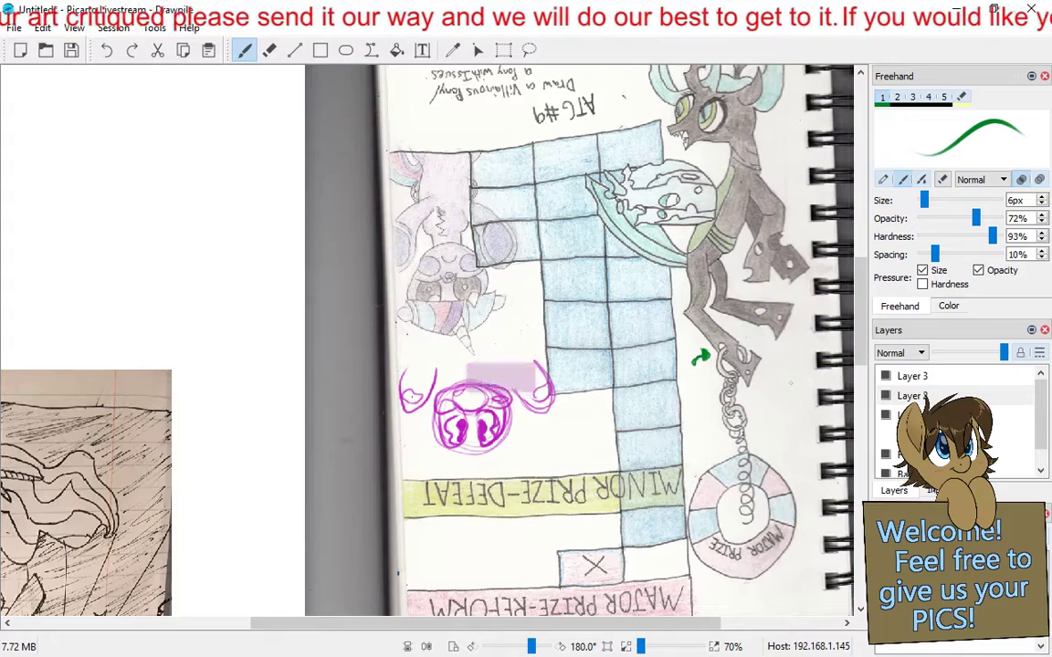
scroll(584, 338, up, 2)
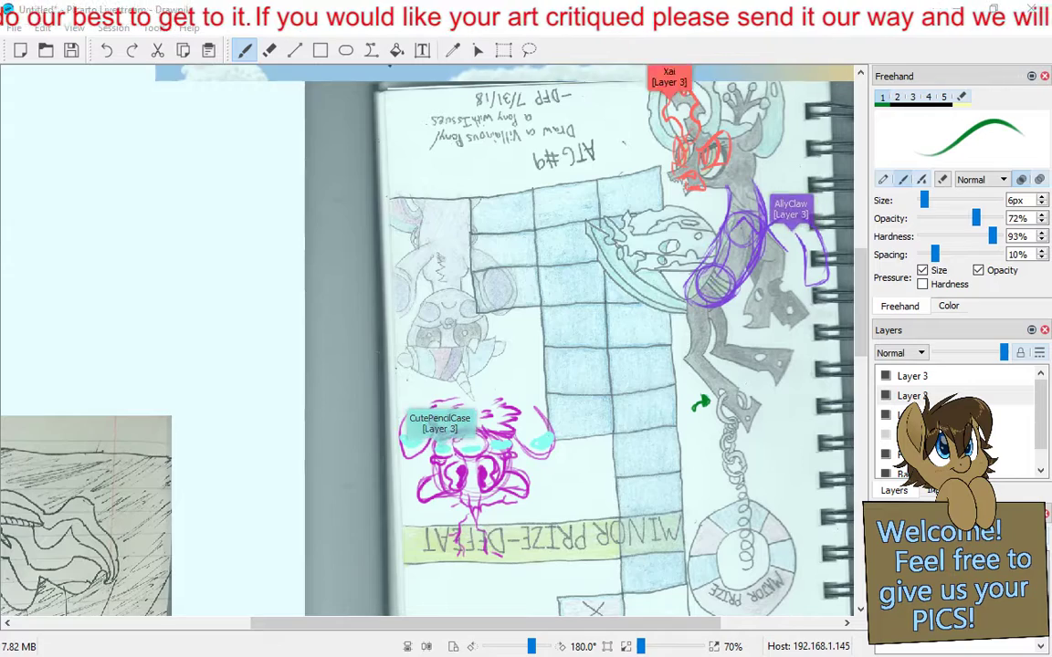
scroll(868, 312, up, 1)
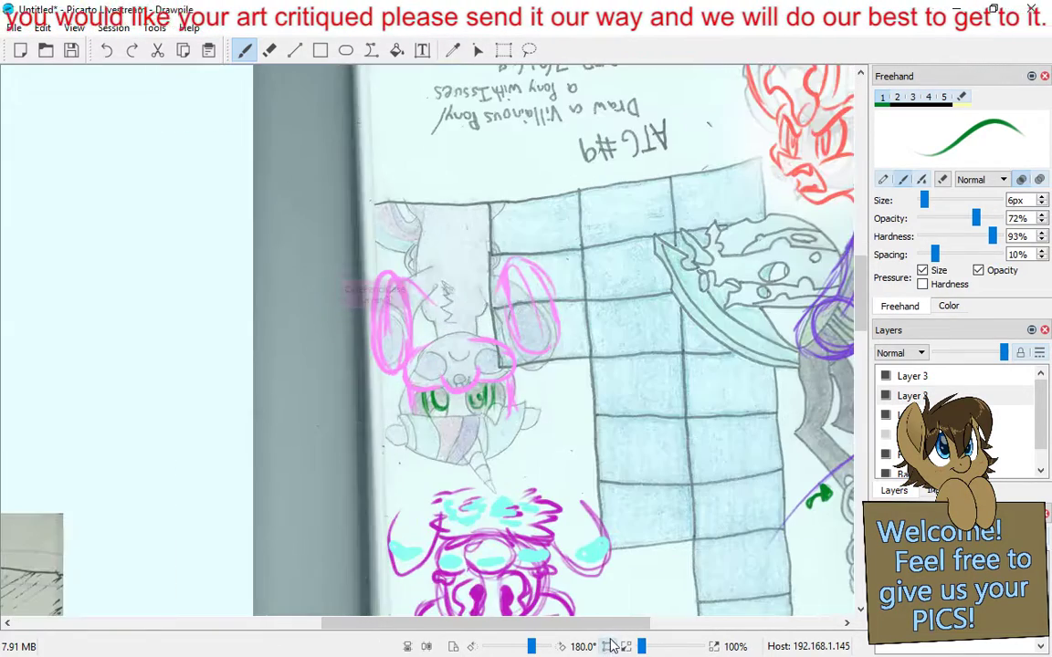
key(ctrl+0)
drag(441, 628, 518, 635)
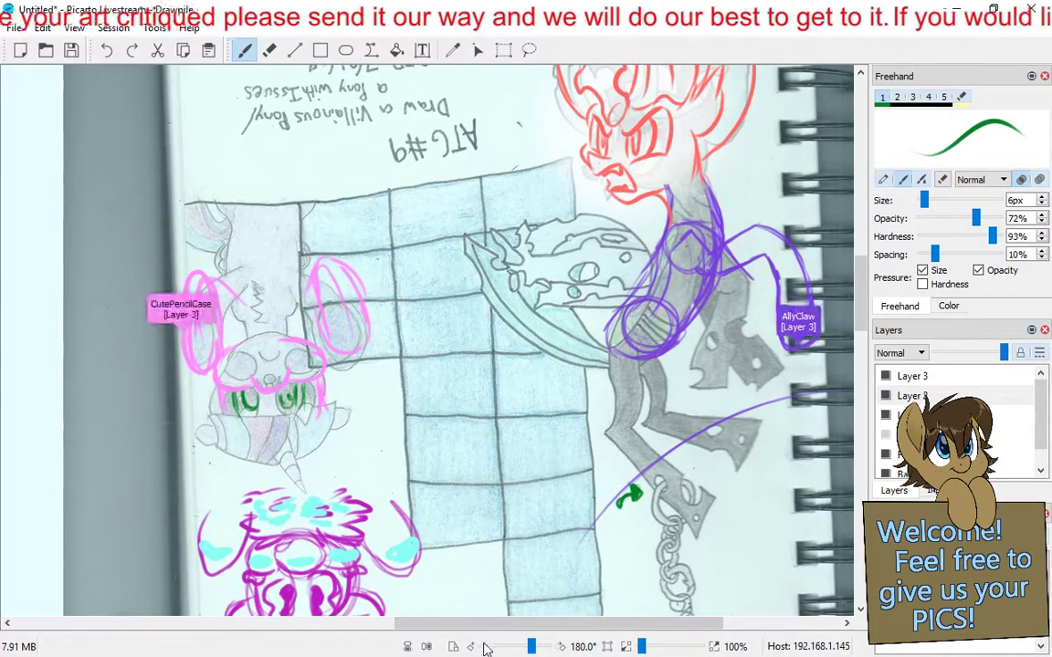
Reset the canvas rotation to 0° and view the sketchbook page's corrections upright at 90% zoom
click(454, 646)
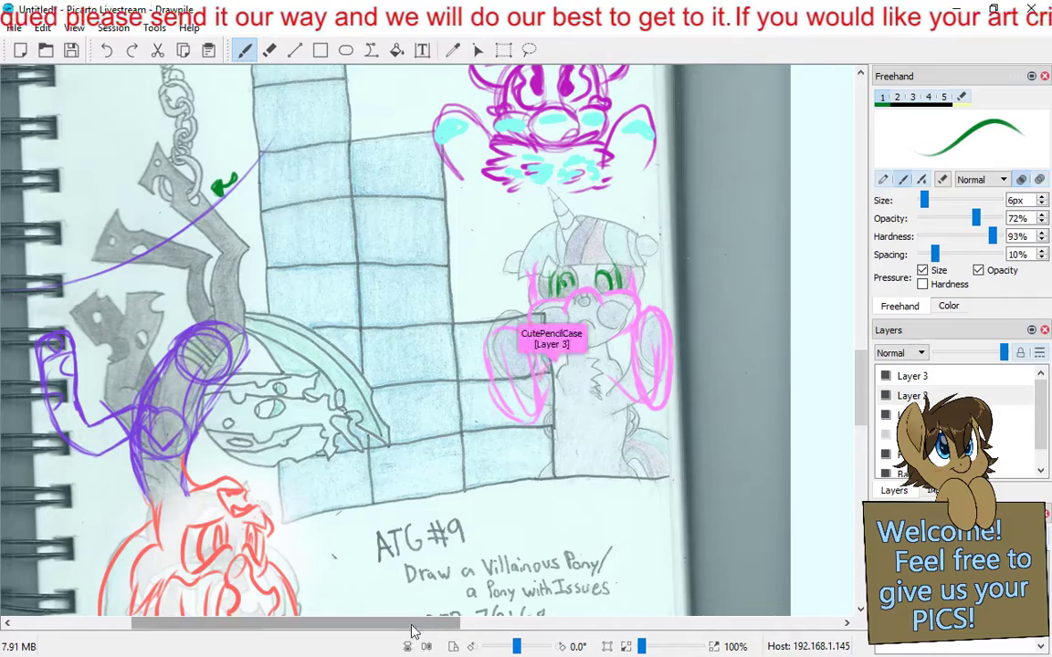
drag(421, 634, 407, 637)
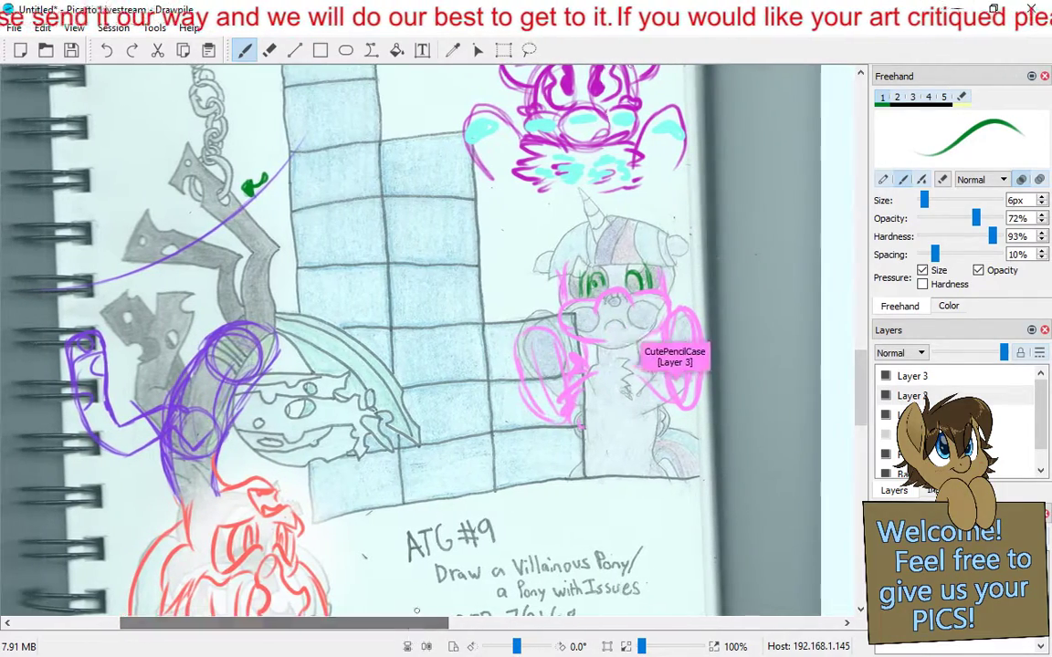
click(625, 647)
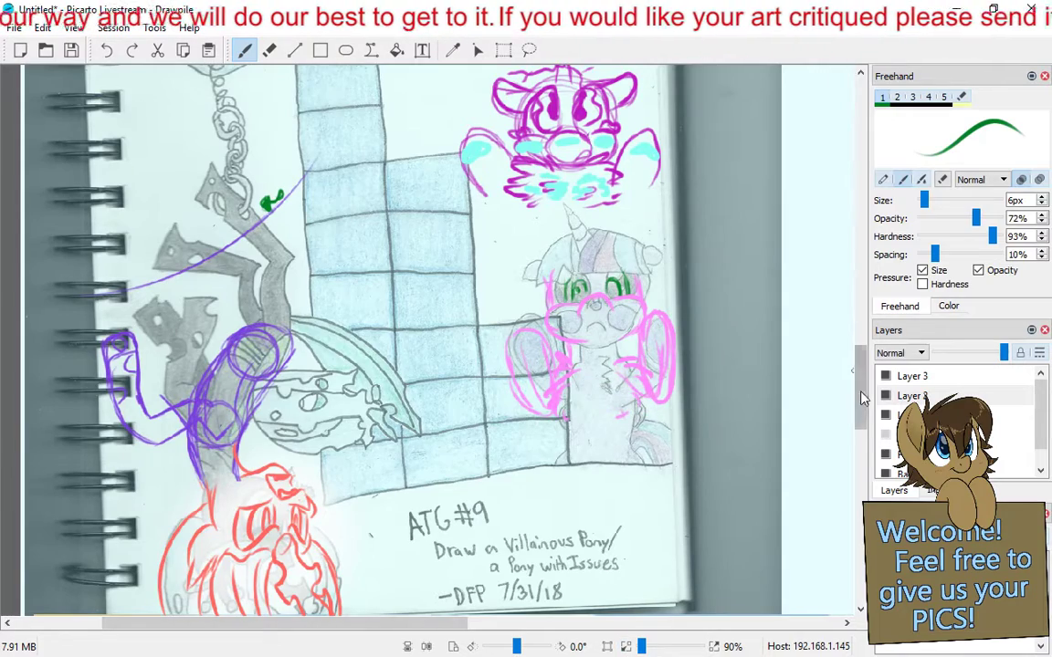
drag(859, 401, 859, 356)
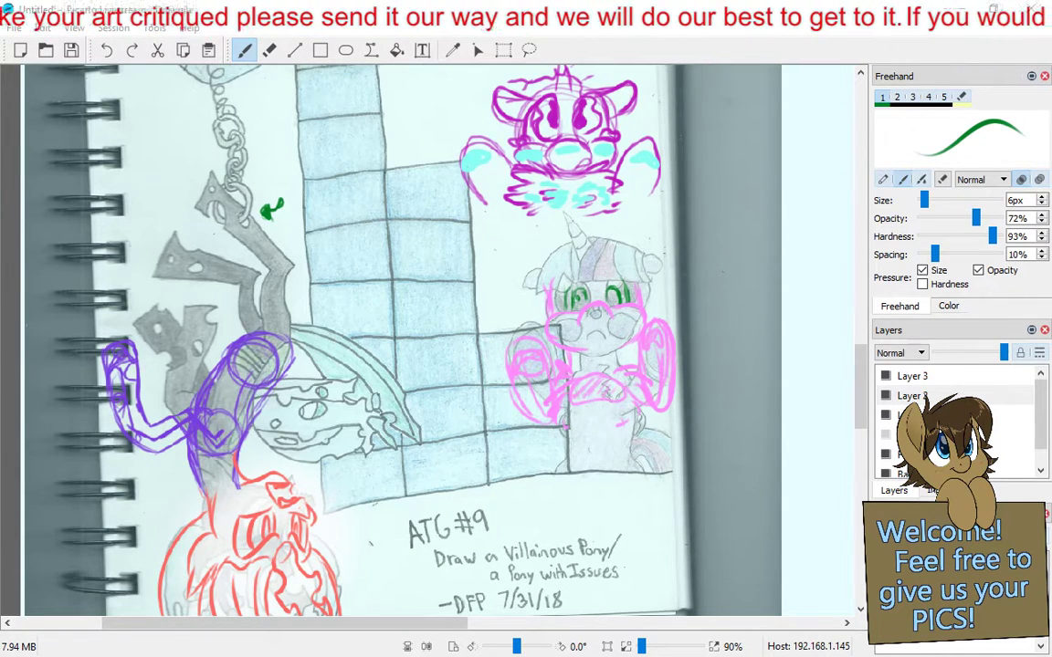
Draw green correction lines around the haunch and thigh of the pony sleeping on the cloud
mouse_move(860, 388)
mouse_down()
mouse_move(870, 484)
mouse_move(860, 436)
mouse_move(860, 448)
mouse_up()
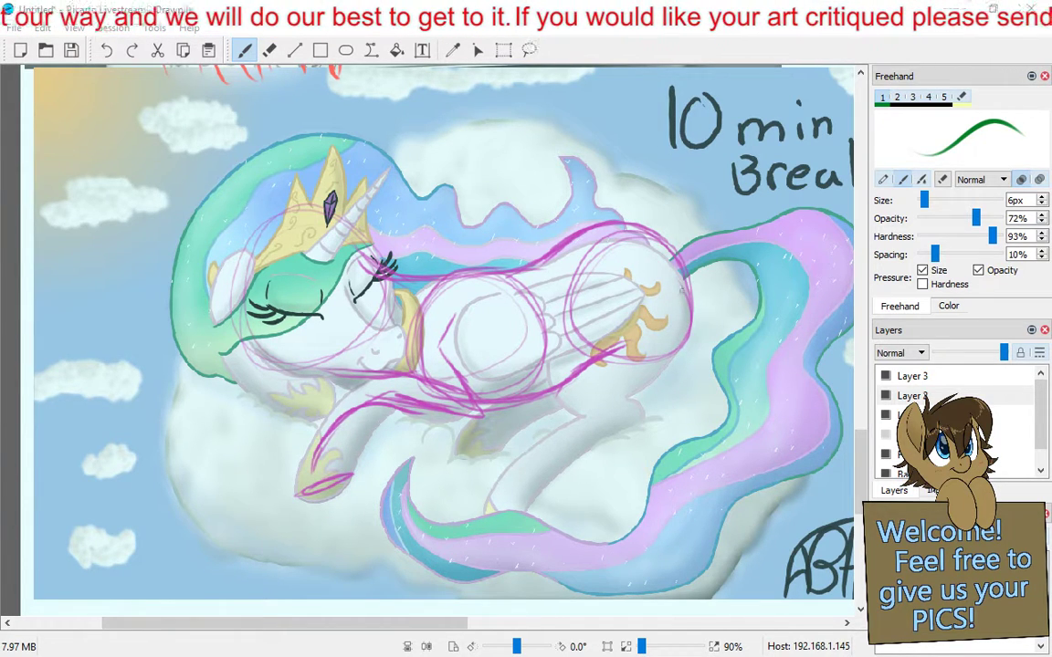
mouse_move(689, 290)
mouse_down()
mouse_move(643, 389)
mouse_move(614, 395)
mouse_up()
drag(591, 280, 546, 379)
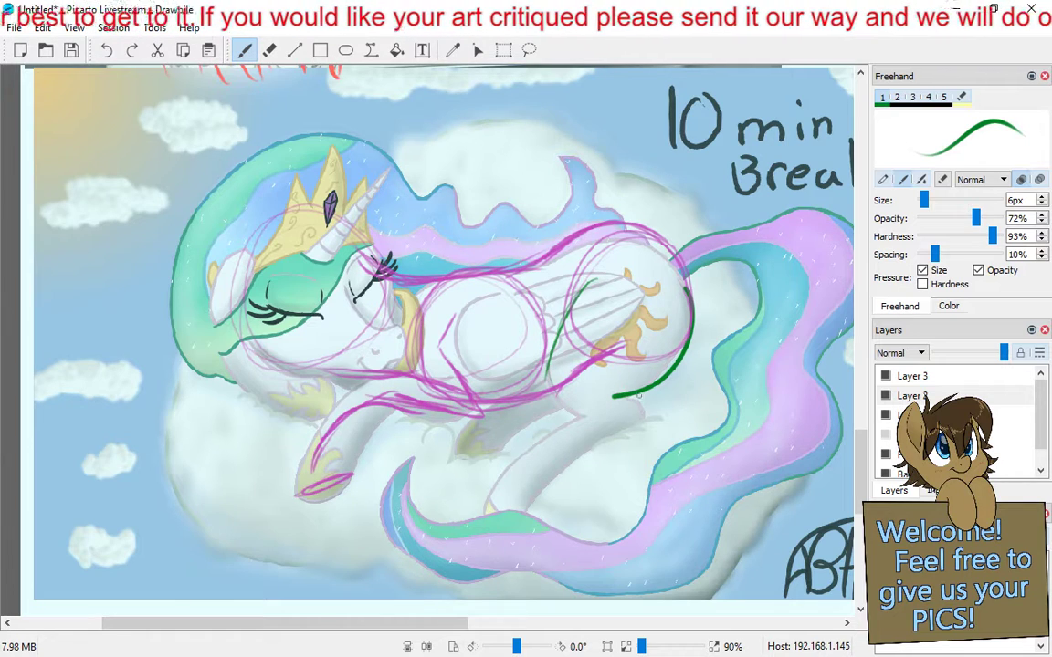
drag(614, 395, 643, 421)
drag(547, 373, 566, 415)
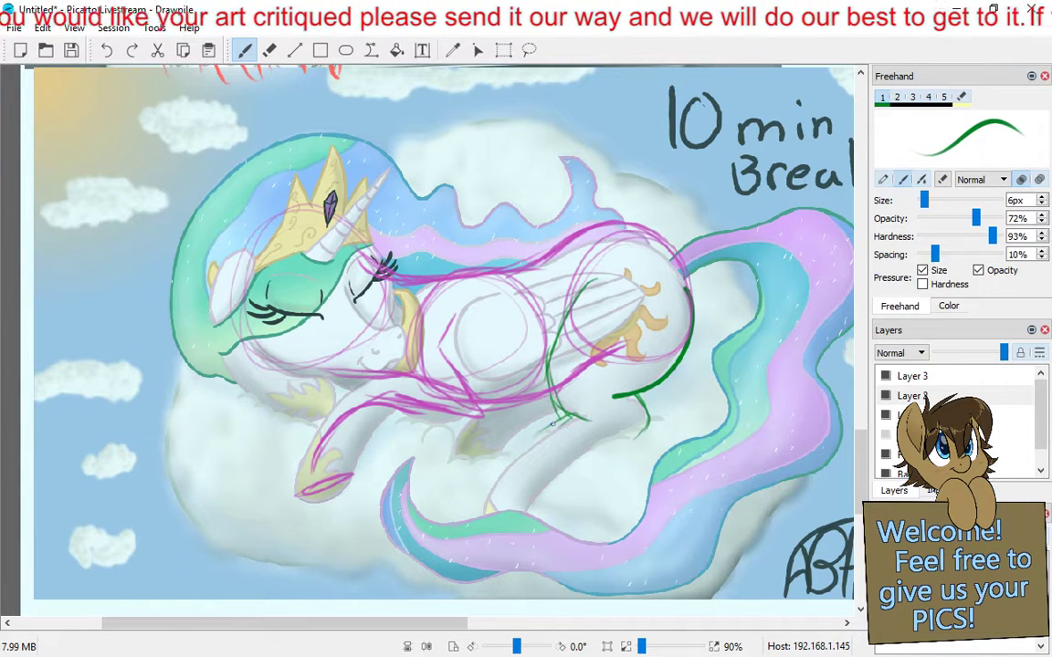
Outline the sleeping pony's lower hind leg and hoof in green, continuing from the thigh correction
drag(639, 438, 546, 504)
mouse_move(500, 474)
mouse_down()
mouse_move(540, 436)
mouse_move(502, 527)
mouse_up()
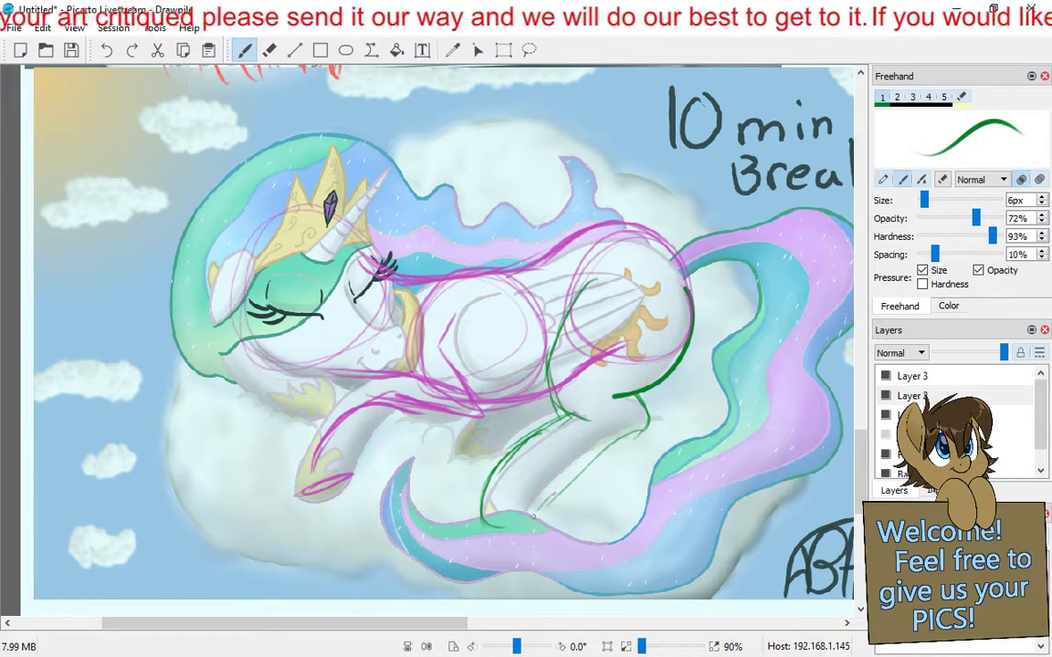
drag(502, 444, 461, 487)
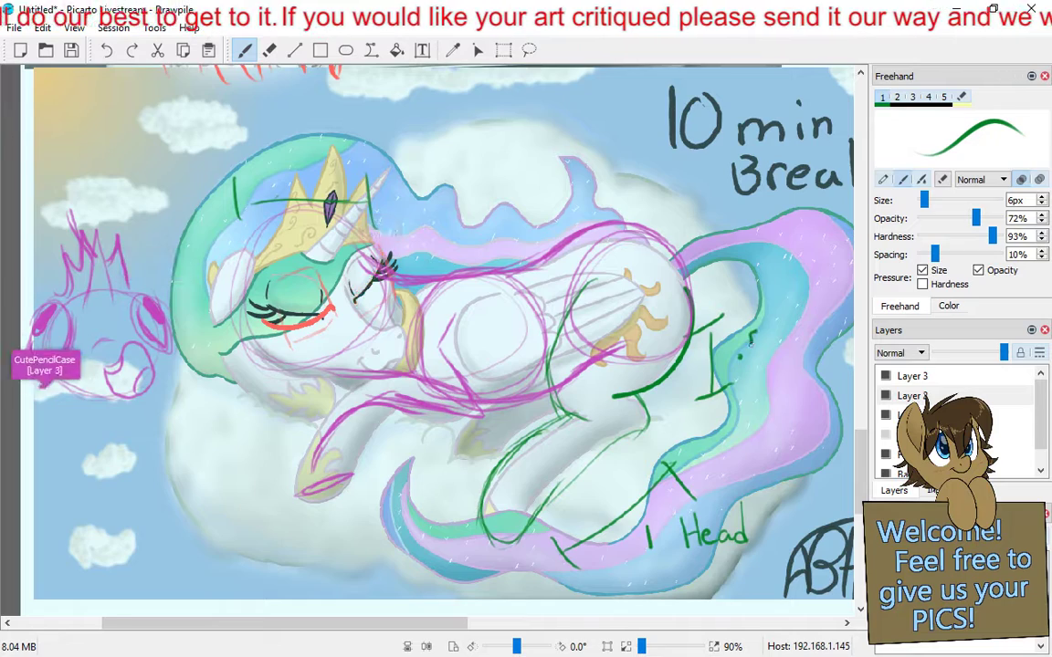
Label the short green measuring mark beside the haunch ".5 head"
click(741, 353)
mouse_move(767, 338)
mouse_down()
mouse_move(797, 348)
mouse_move(826, 348)
mouse_up()
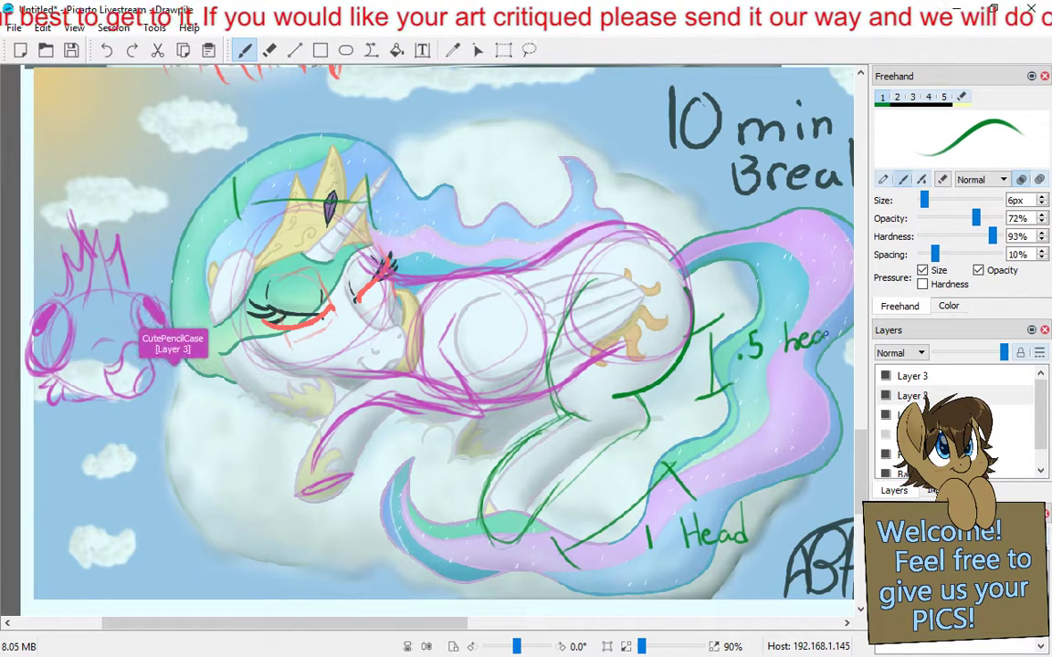
drag(837, 301, 838, 347)
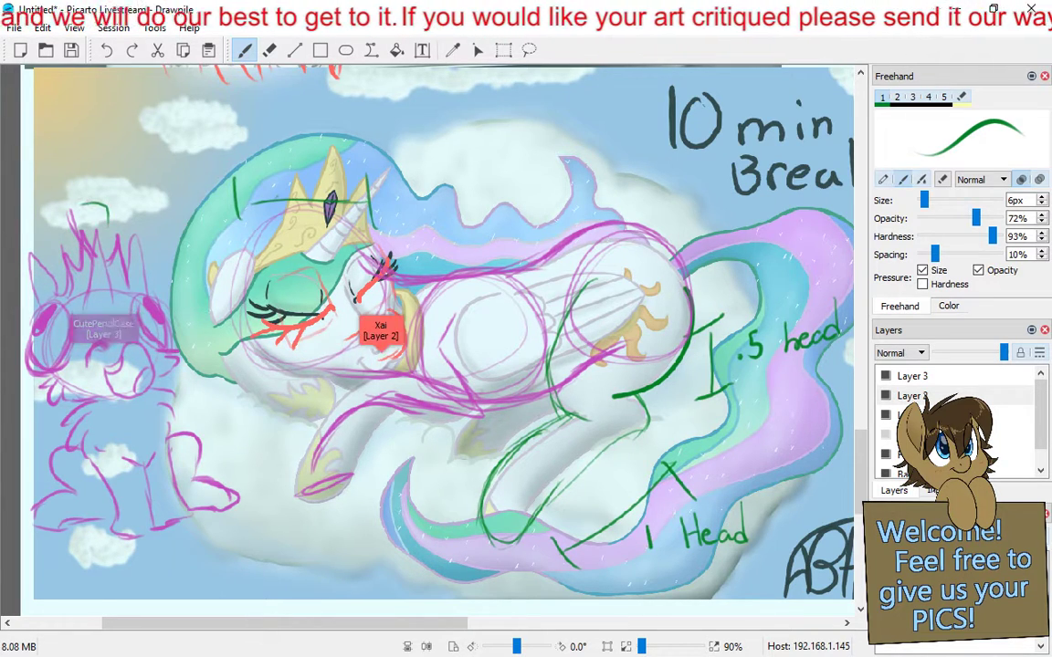
Draw a green speech bubble above the magenta pony sketch and scribble a short text inside it
drag(106, 208, 80, 204)
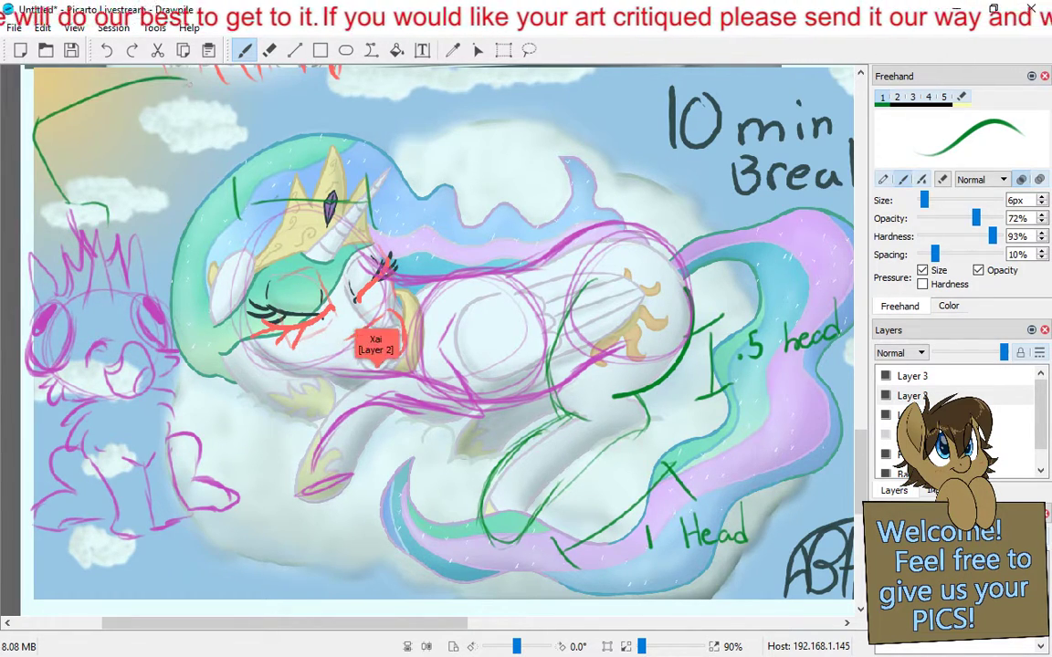
mouse_move(187, 81)
mouse_down()
mouse_move(217, 117)
mouse_move(215, 172)
mouse_move(117, 205)
mouse_up()
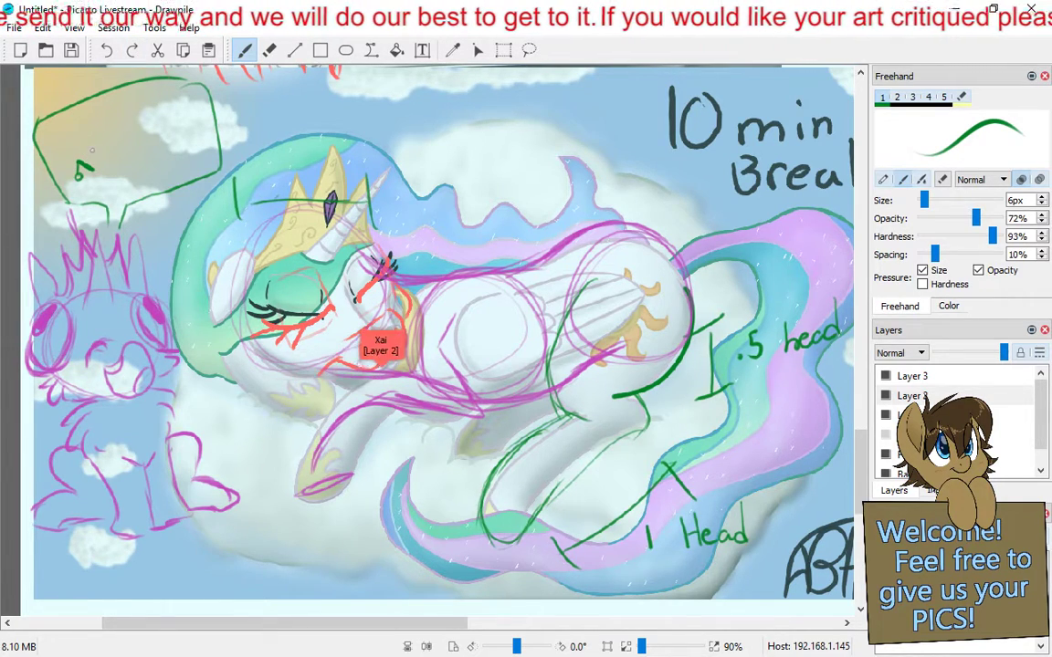
drag(92, 150, 88, 163)
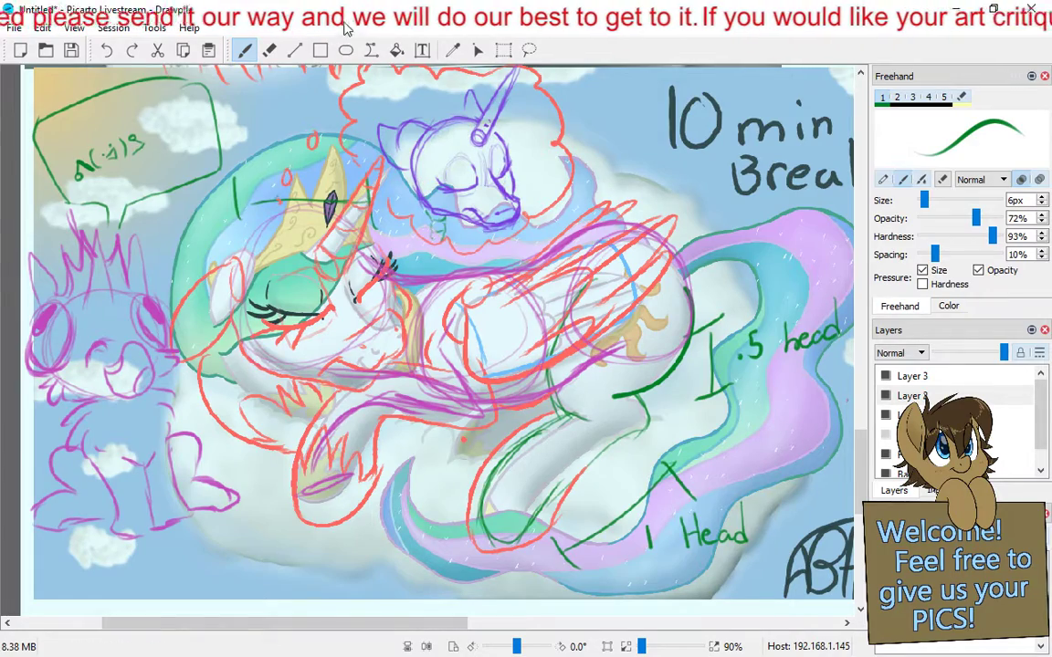
Survey the submissions on the canvas and bring the ink sketch of the winged pony before the moon into close view
scroll(261, 347, down, 5)
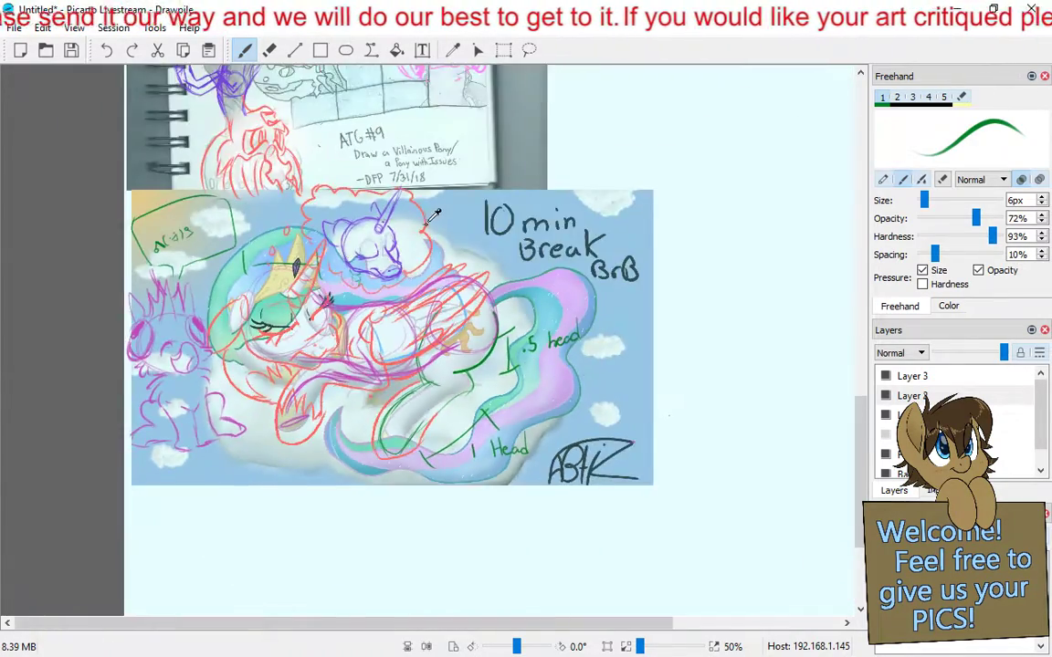
scroll(554, 276, up, 2)
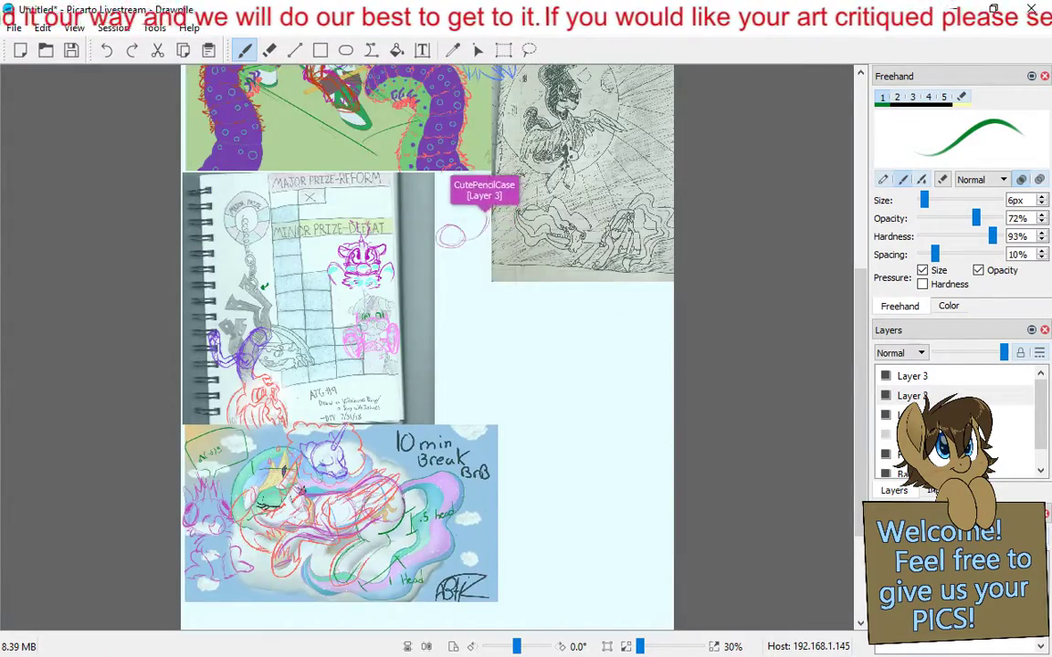
scroll(555, 277, up, 2)
scroll(554, 276, up, 3)
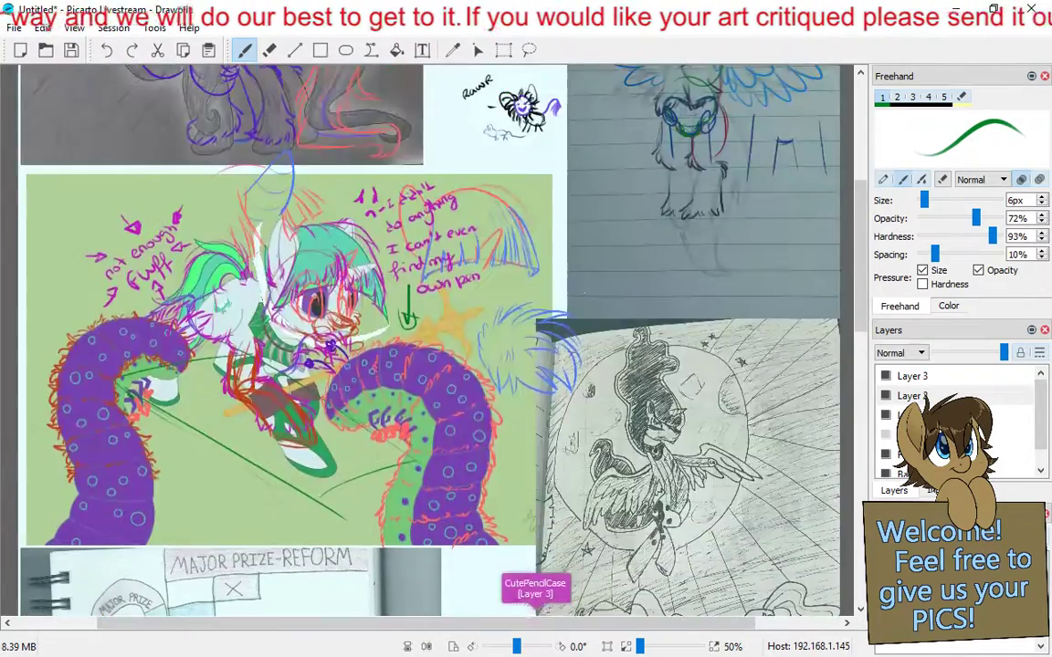
scroll(566, 278, down, 2)
scroll(610, 283, up, 1)
scroll(610, 283, up, 1)
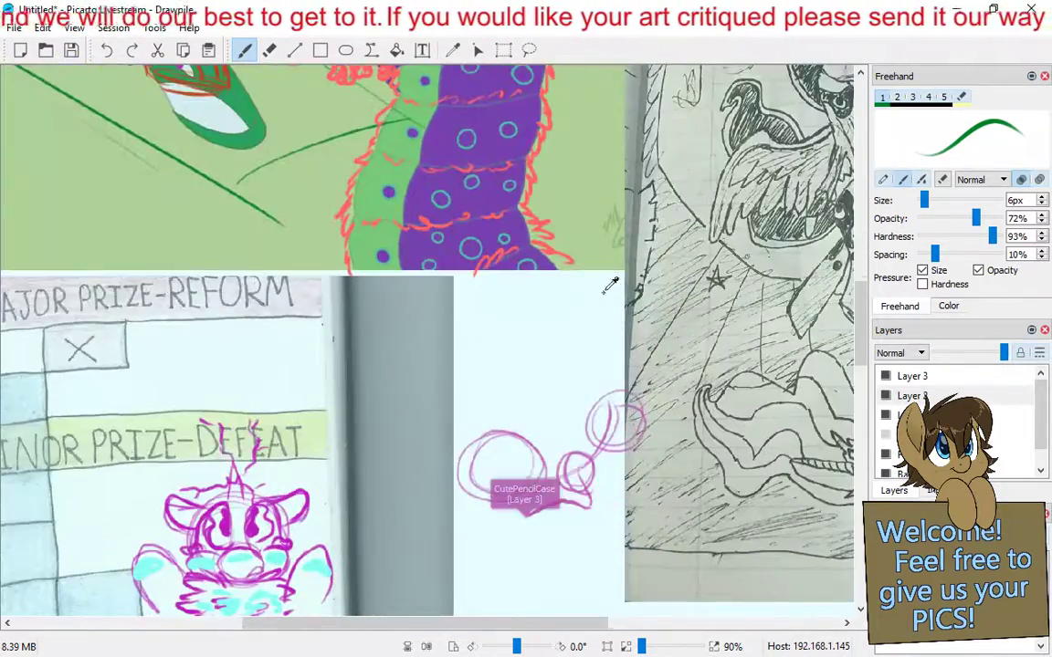
scroll(610, 283, down, 1)
mouse_move(670, 297)
mouse_down()
mouse_move(452, 320)
mouse_move(443, 380)
mouse_move(429, 374)
mouse_move(417, 391)
mouse_move(517, 399)
mouse_up()
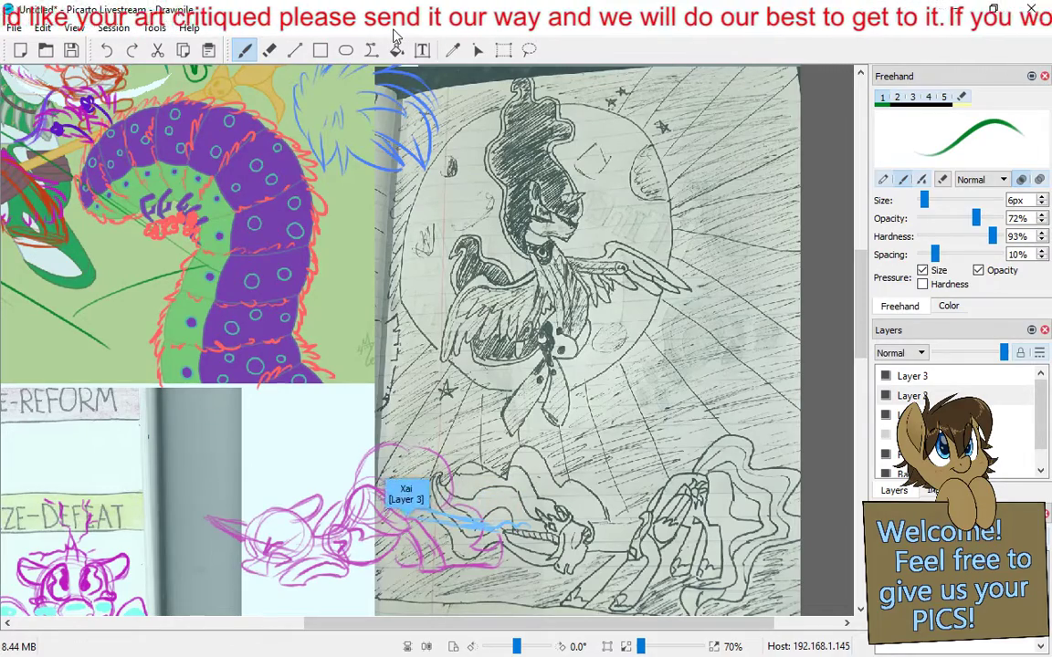
Paste the image file "Ignus_Gathers_variant_3" from the Critique folder onto the Foreground layer and place it directly beneath the moon ink sketch
scroll(350, 360, down, 1)
scroll(350, 361, down, 2)
scroll(351, 361, down, 6)
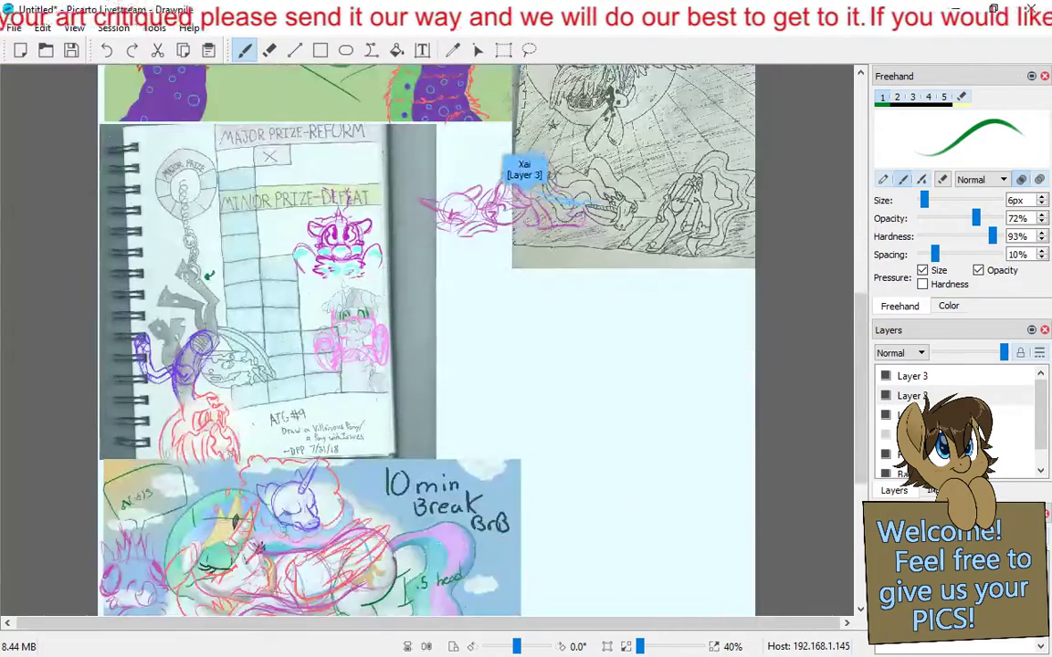
scroll(350, 361, down, 2)
click(941, 454)
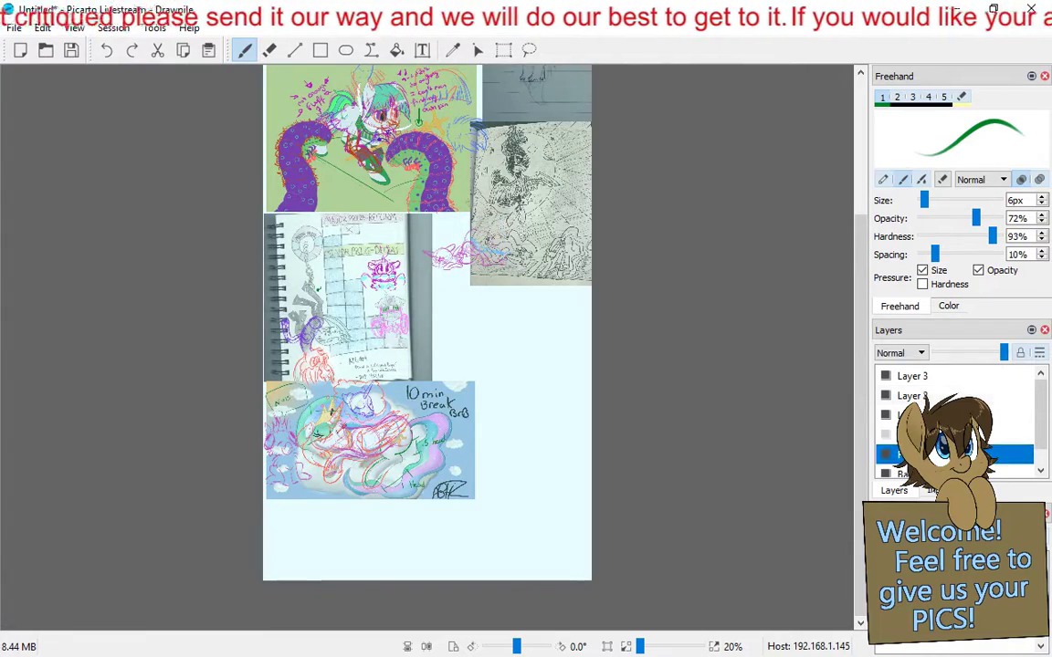
click(43, 27)
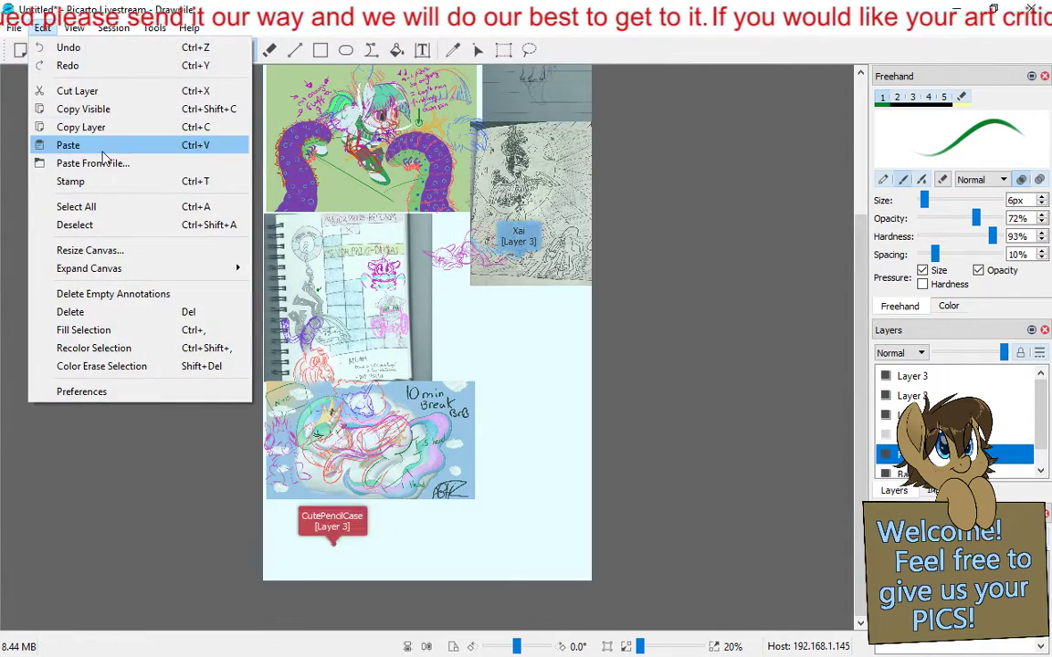
click(91, 161)
double_click(278, 153)
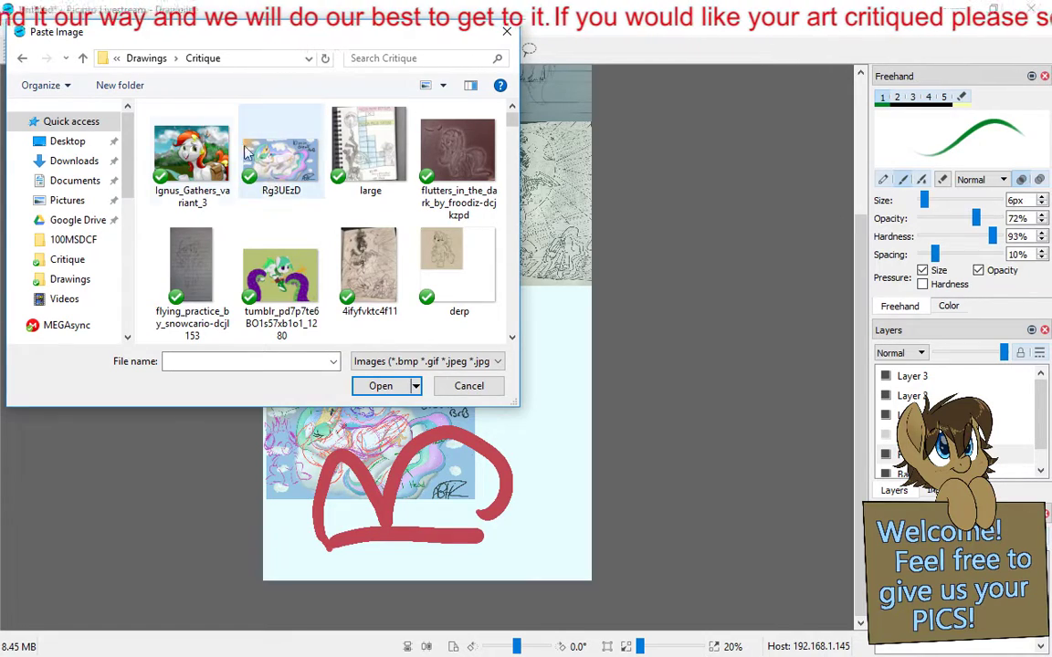
double_click(192, 155)
mouse_move(456, 323)
mouse_down()
mouse_move(670, 374)
mouse_move(641, 335)
mouse_move(543, 311)
mouse_move(562, 323)
mouse_move(531, 320)
mouse_up()
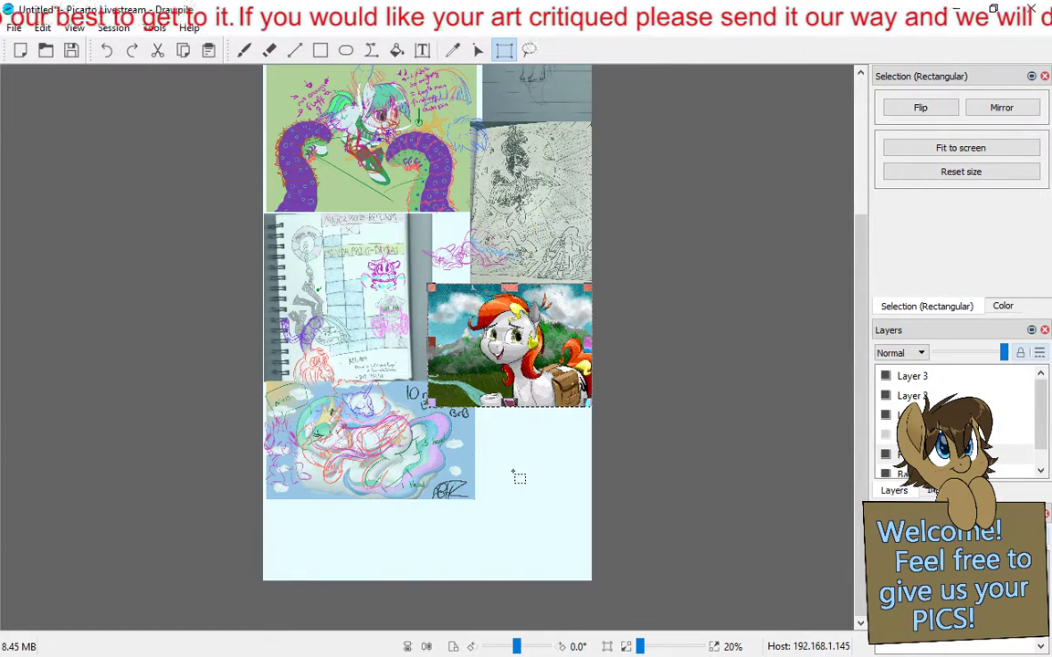
Return to the Freehand brush and bring the pasted orange-maned pony painting into view at 80% zoom
key(b)
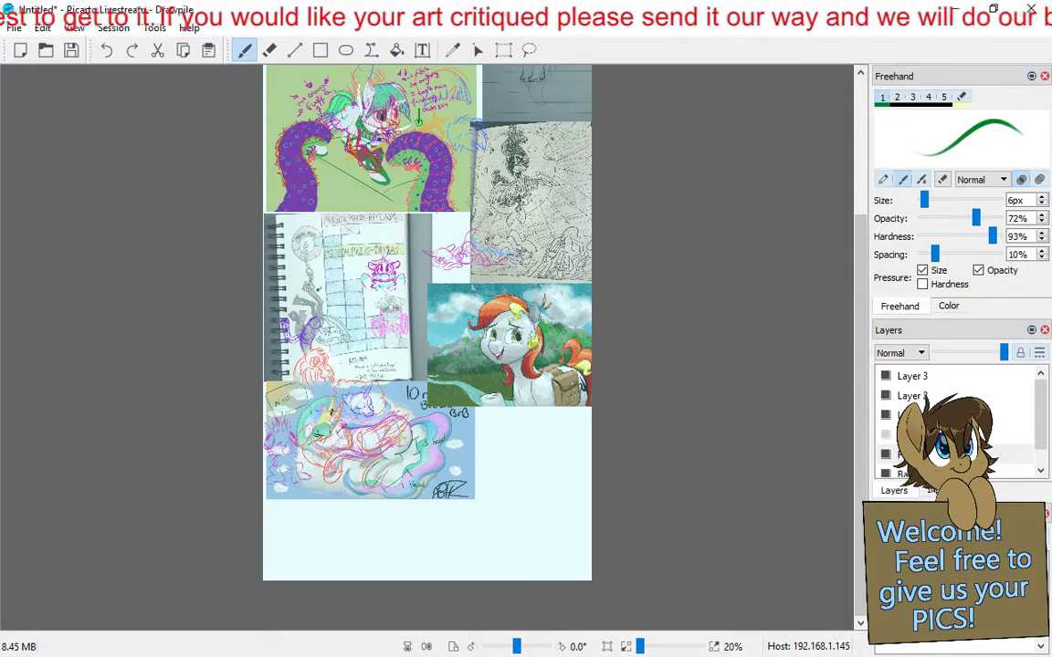
scroll(516, 327, up, 4)
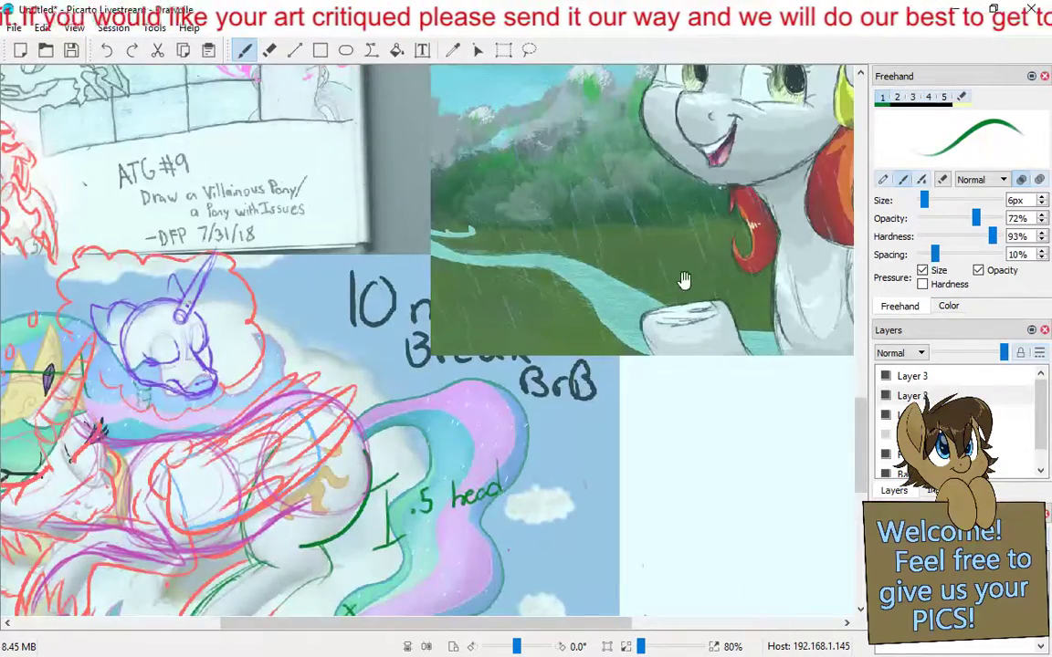
mouse_move(684, 279)
mouse_down()
mouse_move(588, 282)
mouse_move(403, 463)
mouse_move(450, 492)
mouse_move(404, 441)
mouse_up()
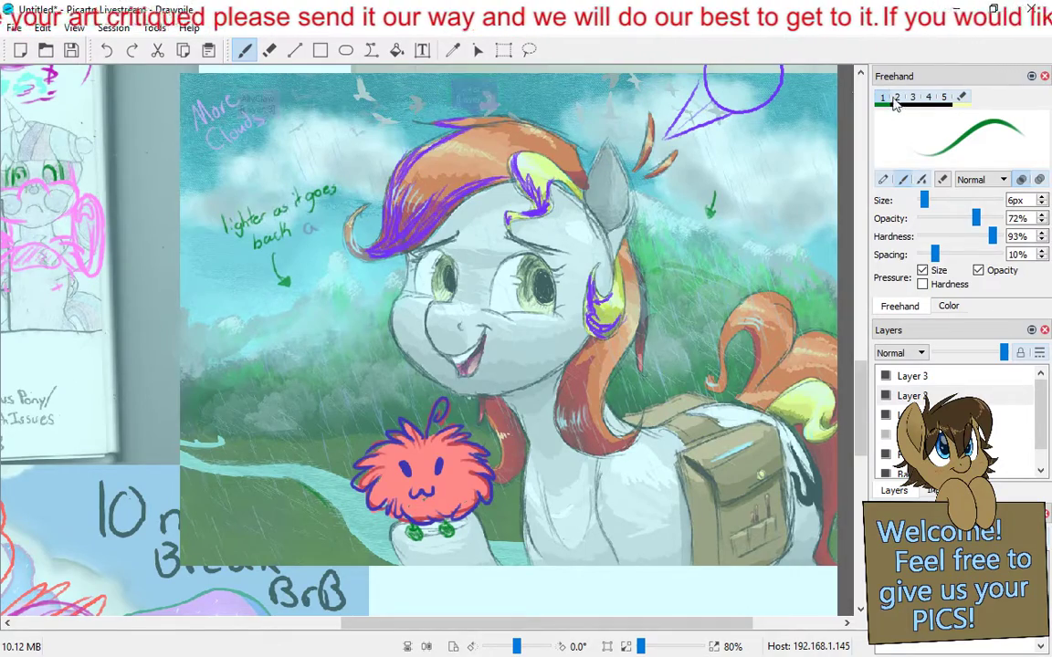
double_click(294, 11)
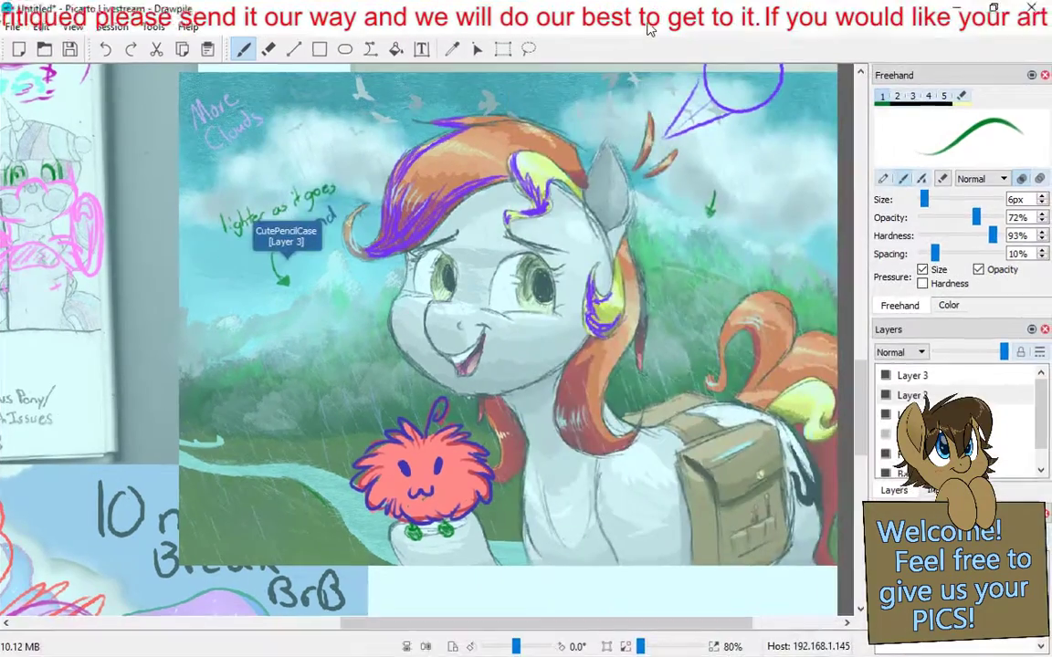
click(651, 13)
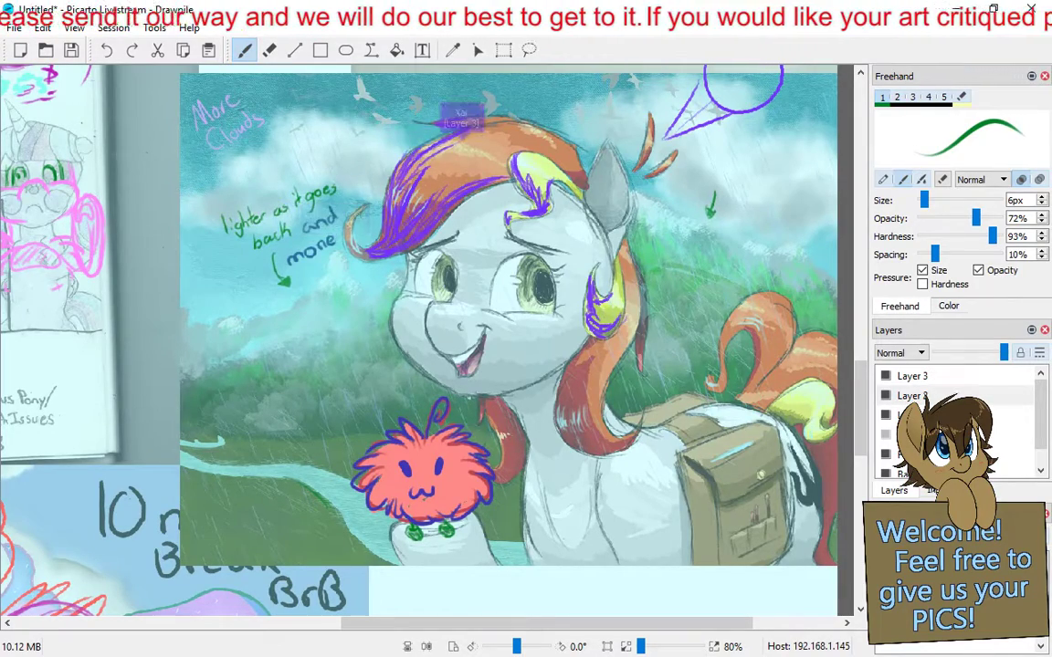
click(75, 30)
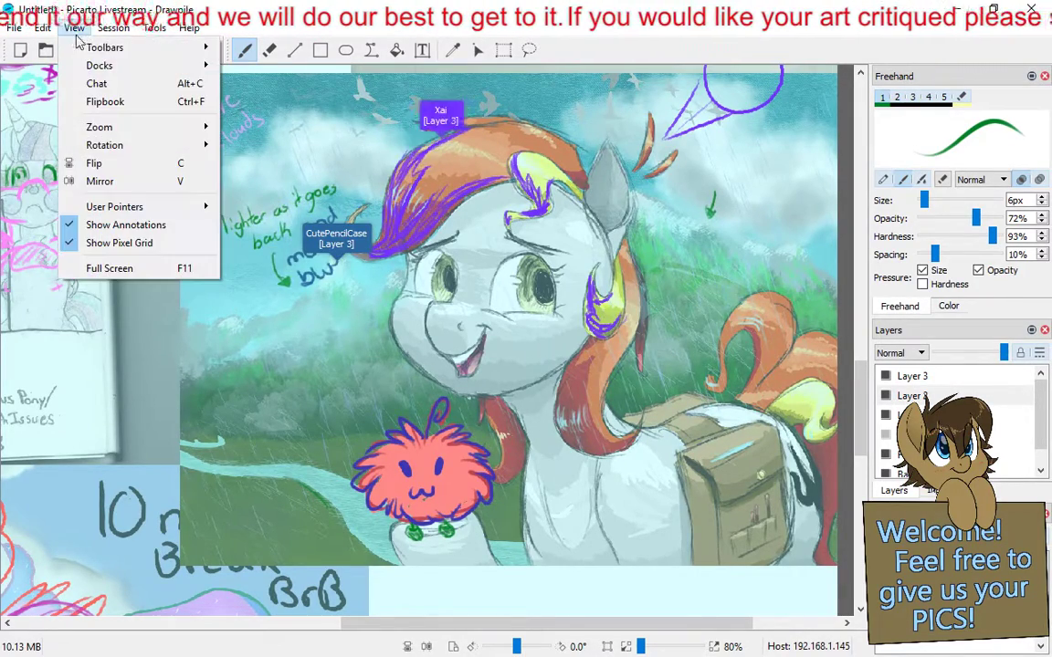
mouse_move(107, 53)
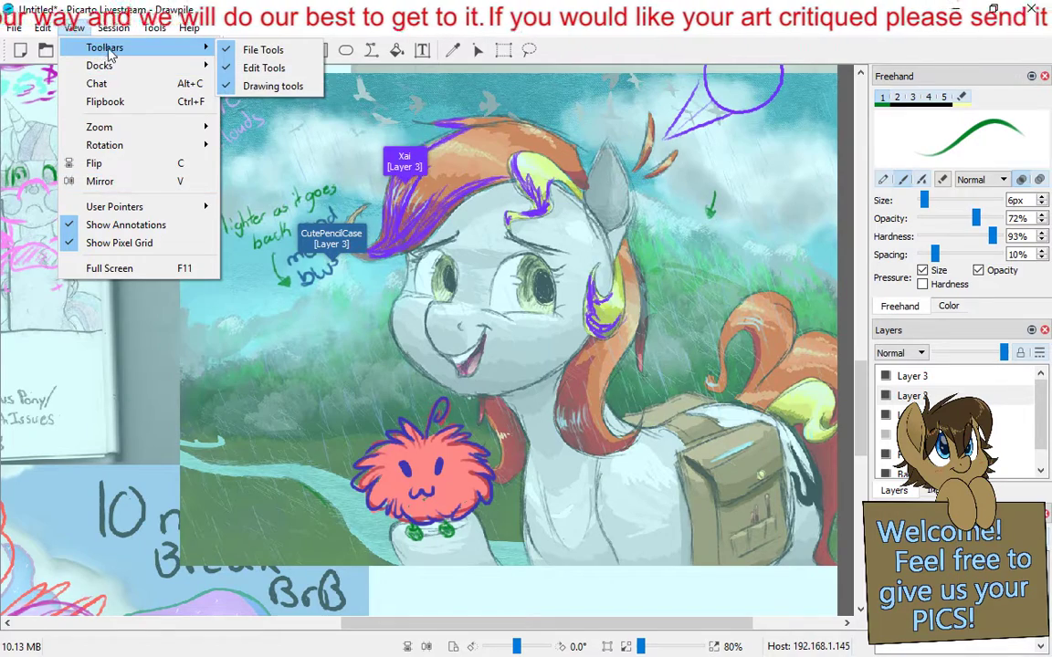
click(75, 27)
click(113, 28)
click(291, 41)
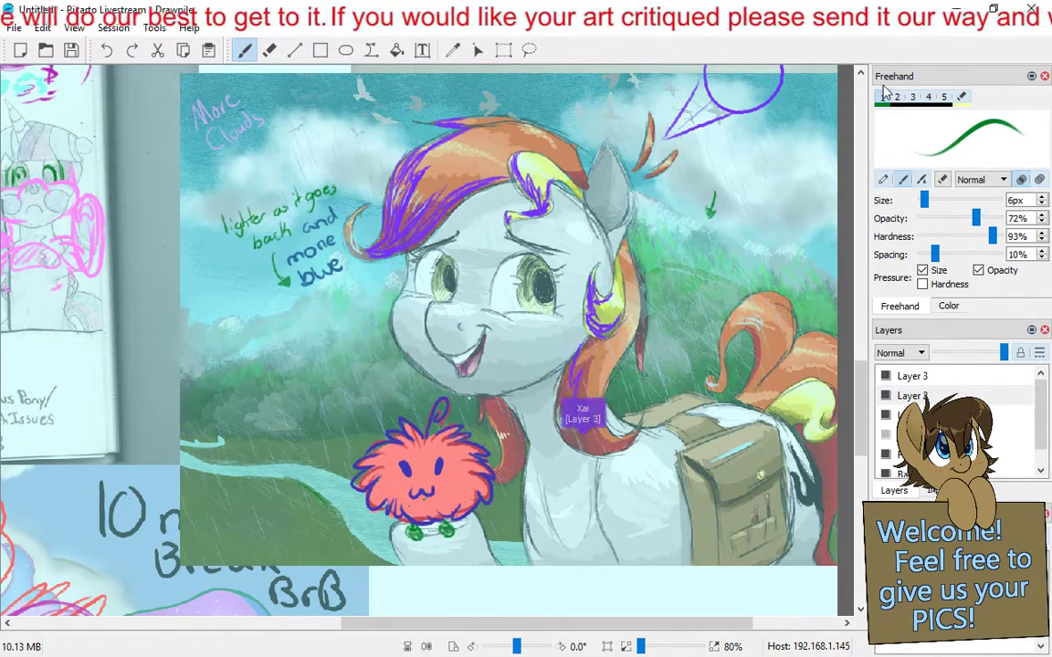
Set the brush colour to a muted olive yellow and keep the Freehand brush as the active tool
click(949, 306)
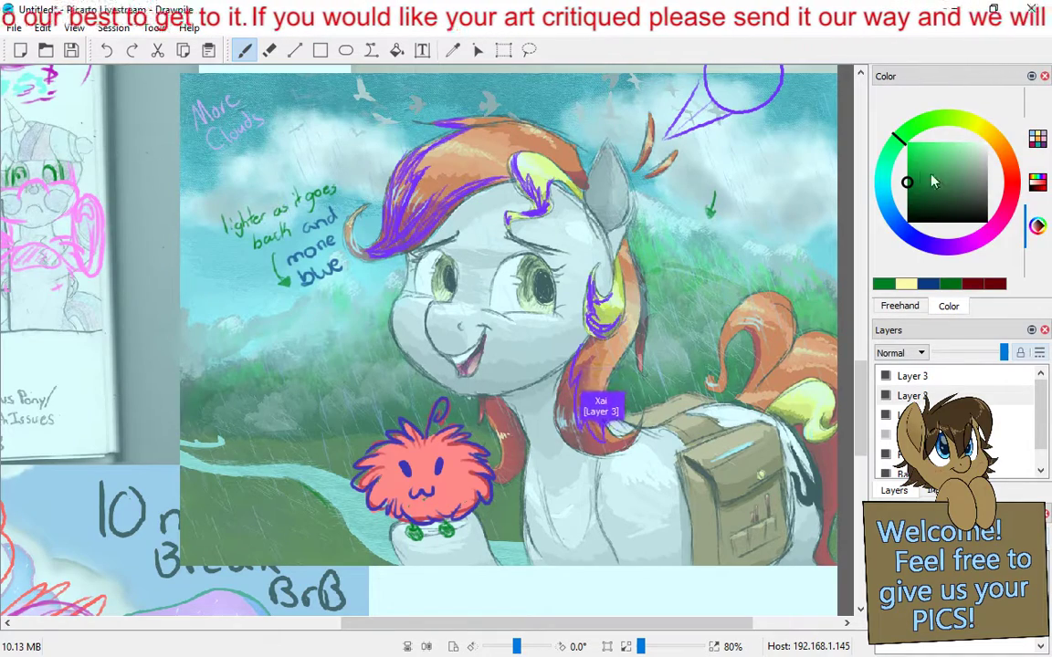
click(984, 236)
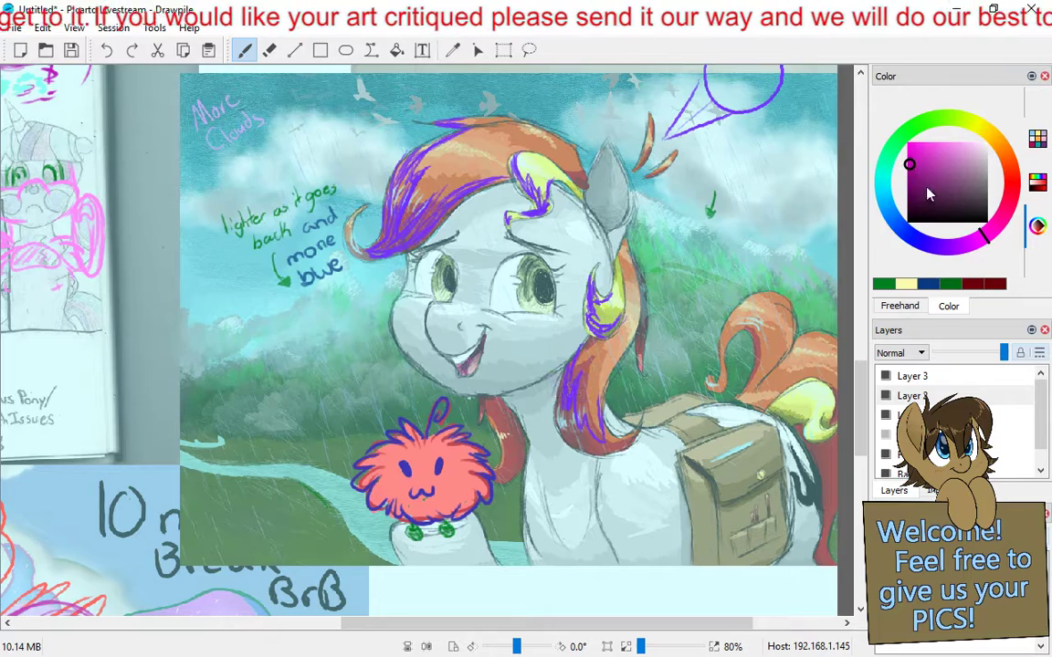
click(948, 121)
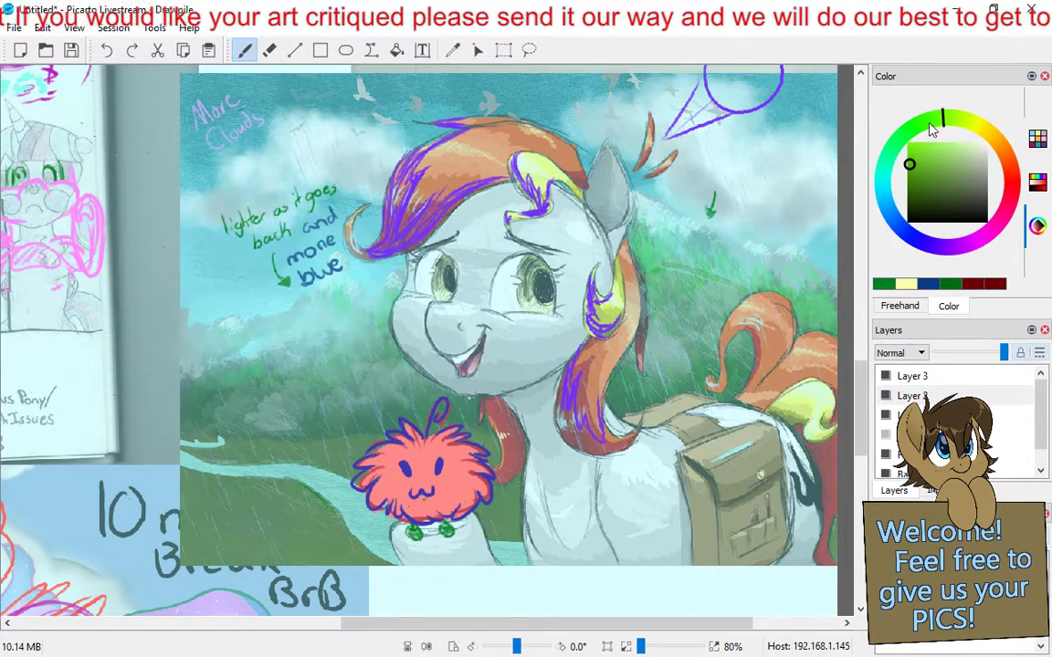
click(971, 126)
mouse_move(928, 160)
mouse_down()
mouse_move(949, 161)
mouse_move(960, 182)
mouse_up()
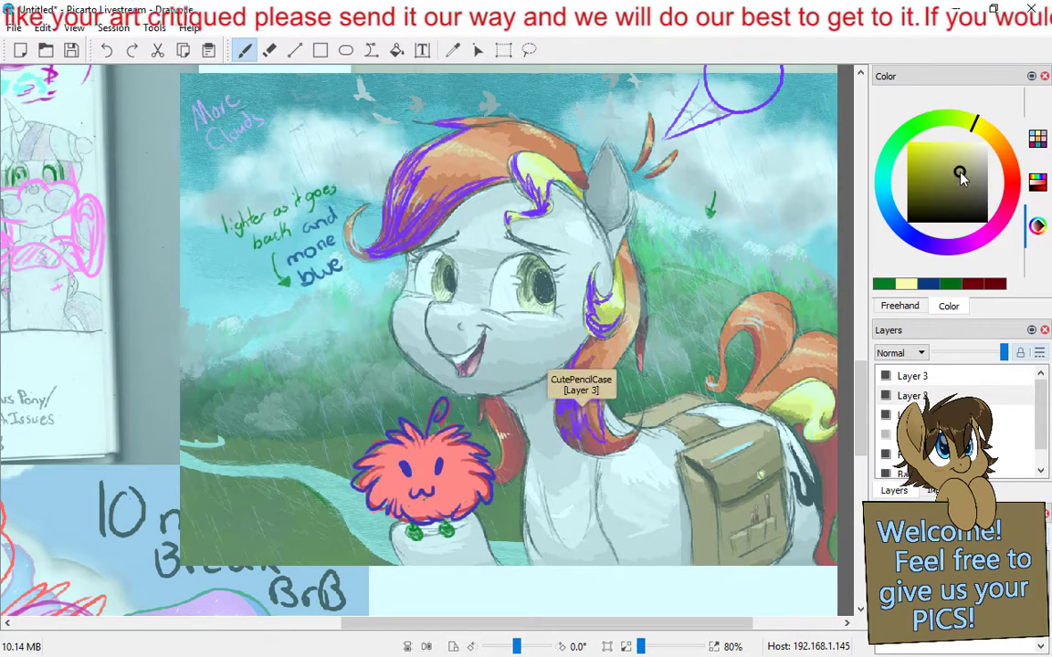
click(960, 170)
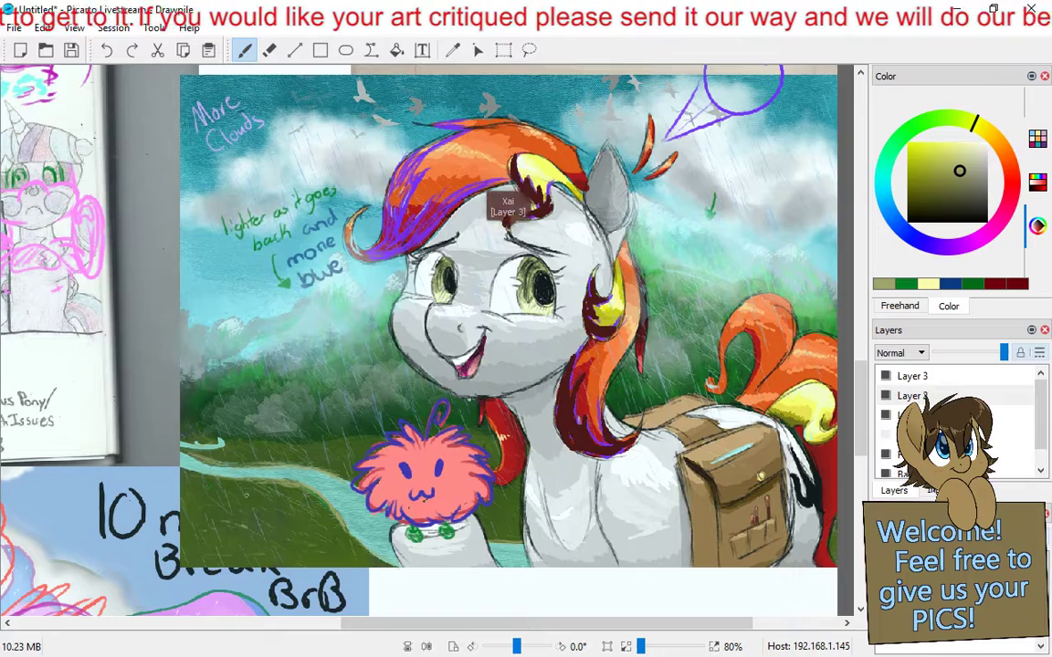
key(s)
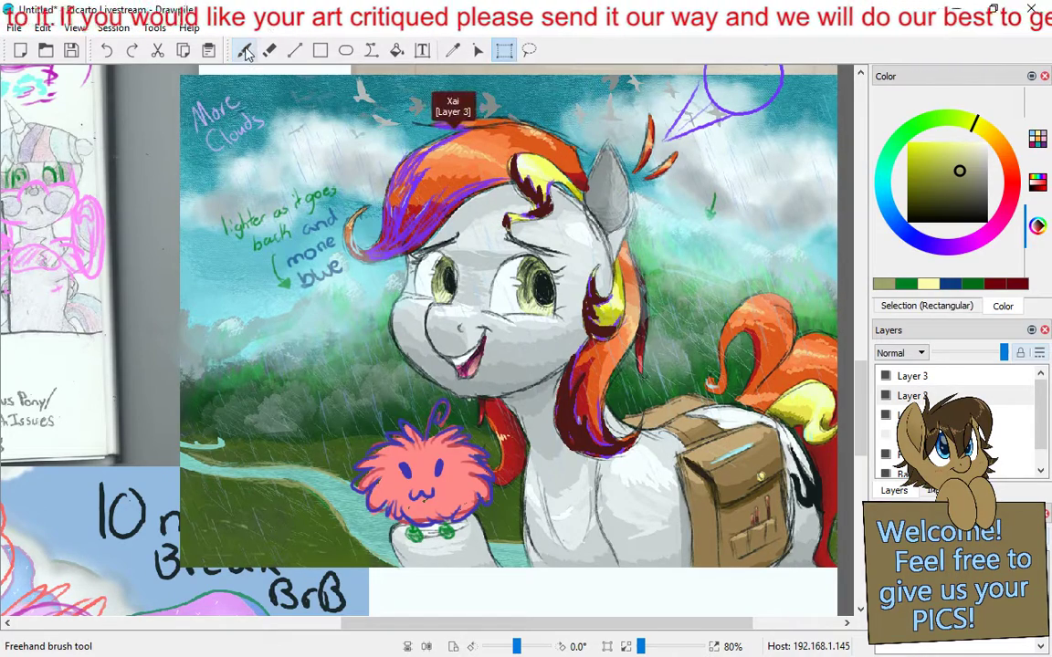
click(243, 50)
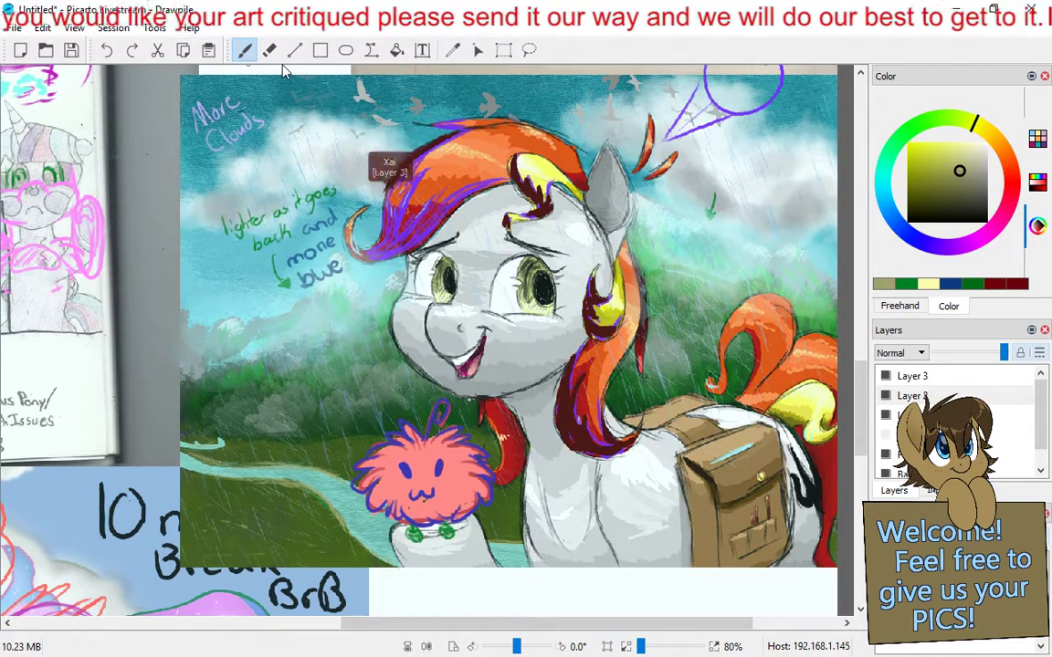
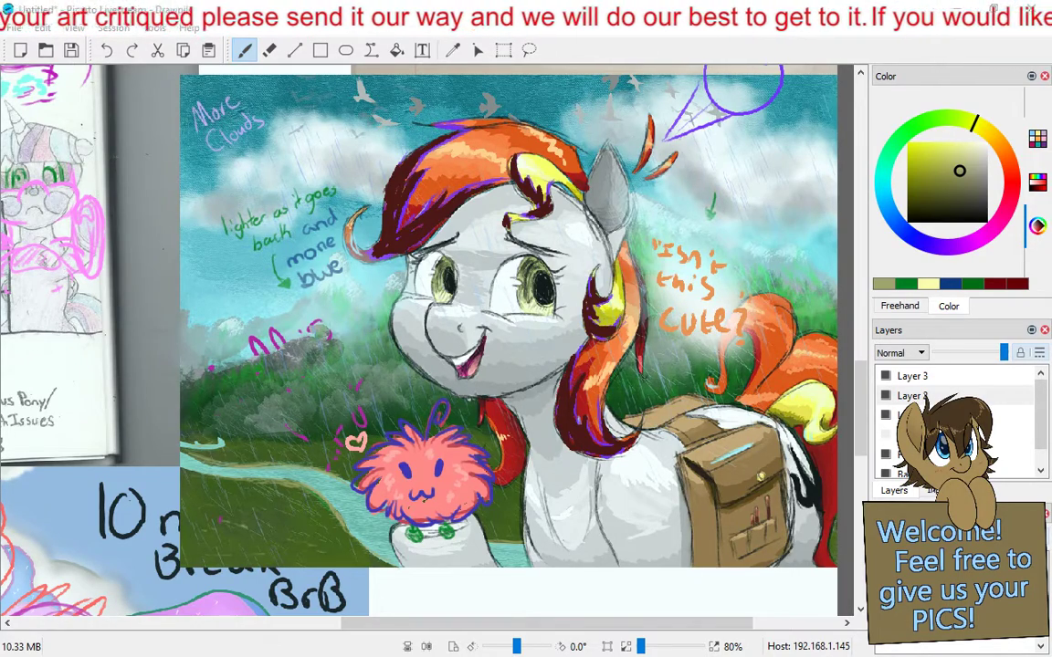
Erase the light blue strokes over the lying pony in the moon ink sketch and return to the Freehand brush on Layer 2
scroll(311, 133, down, 5)
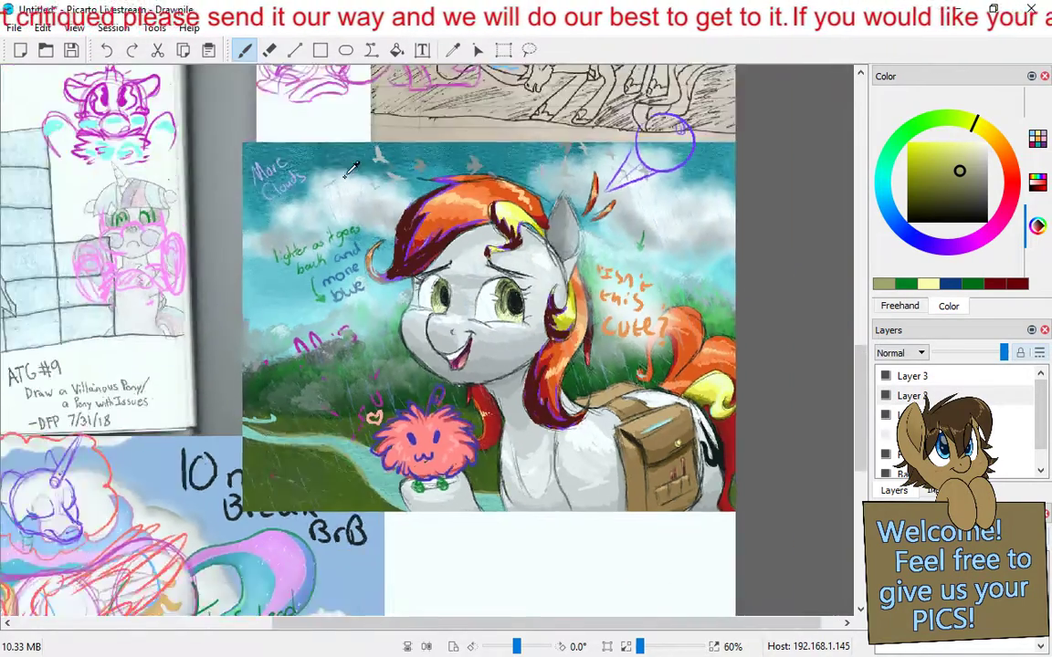
scroll(456, 225, up, 3)
scroll(487, 231, up, 3)
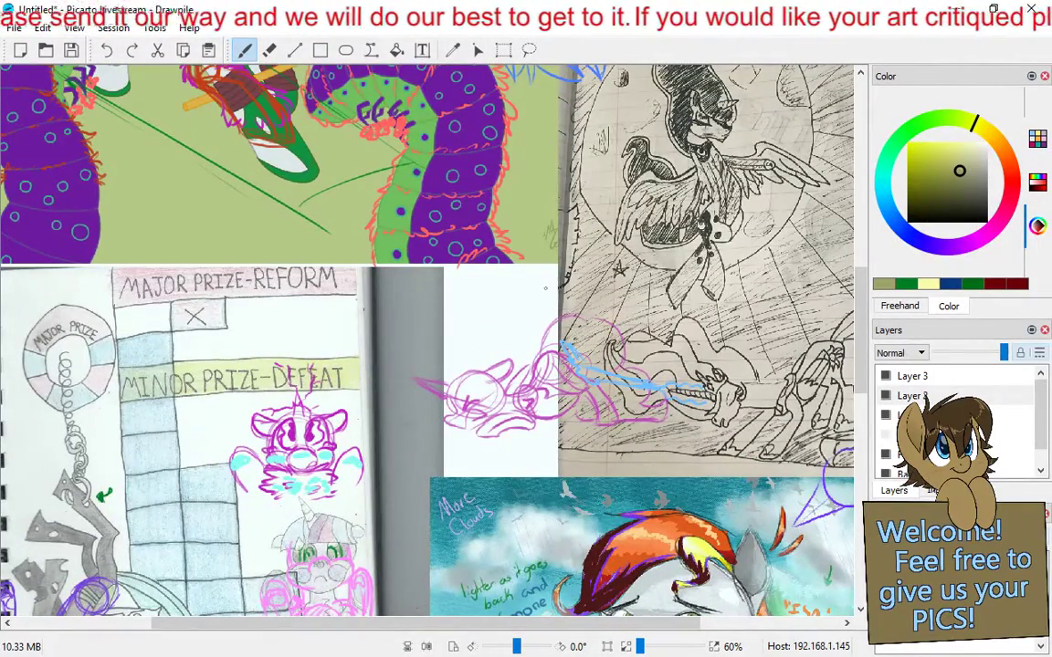
drag(481, 282, 246, 432)
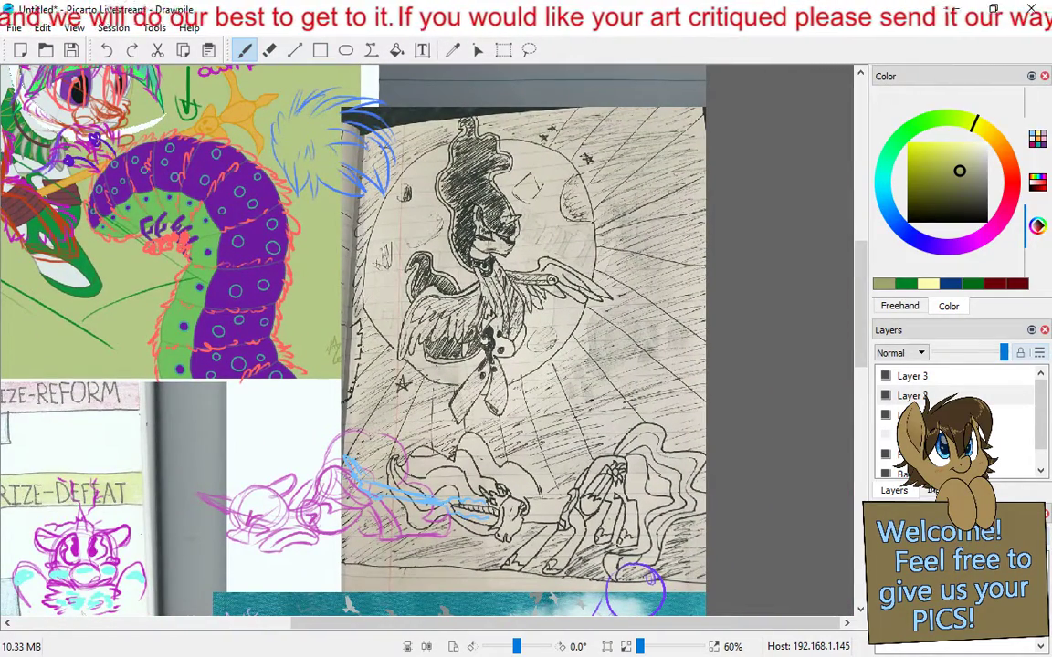
drag(252, 425, 311, 457)
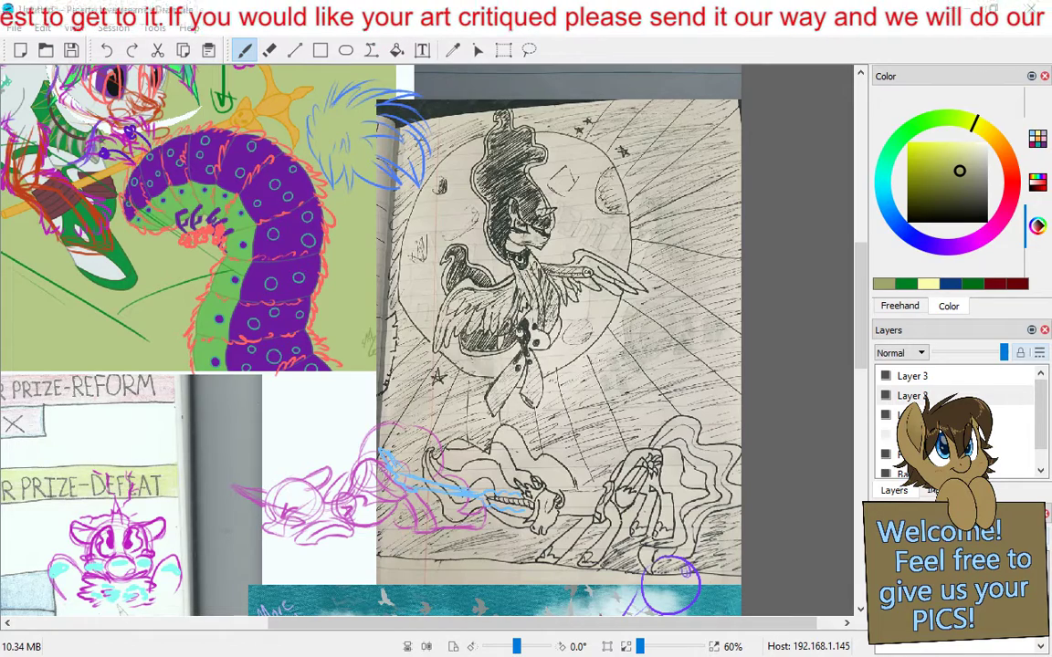
click(270, 51)
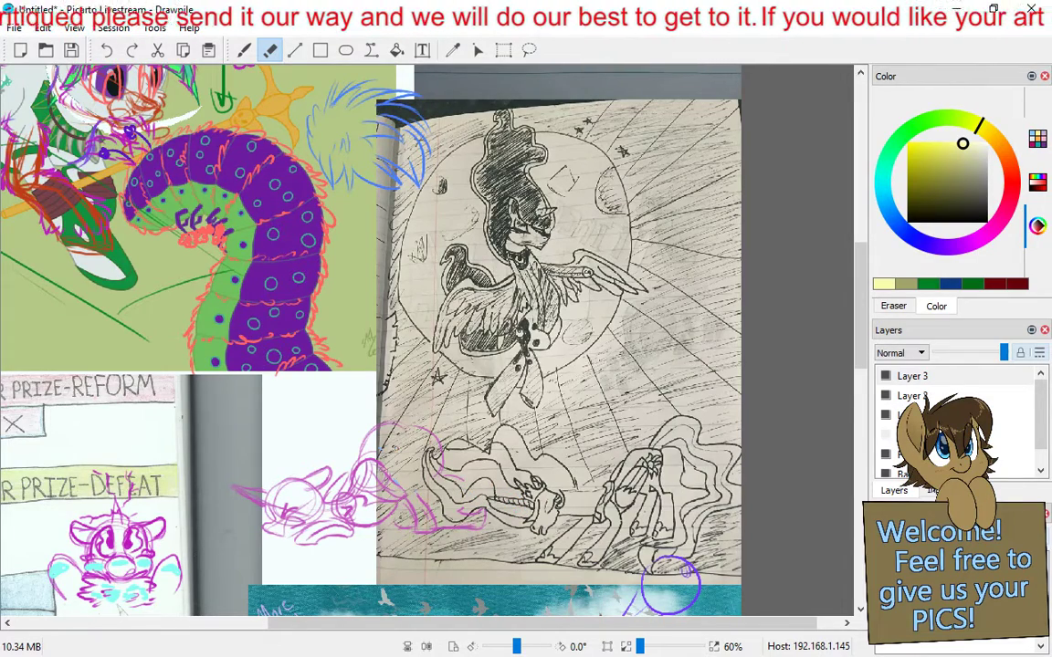
click(910, 395)
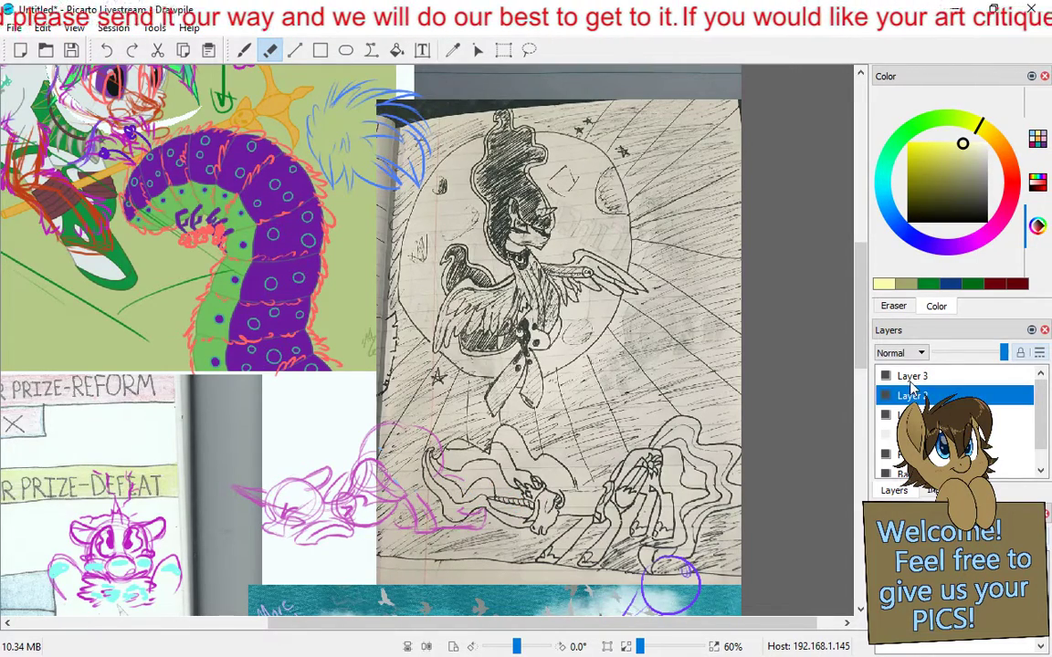
click(243, 50)
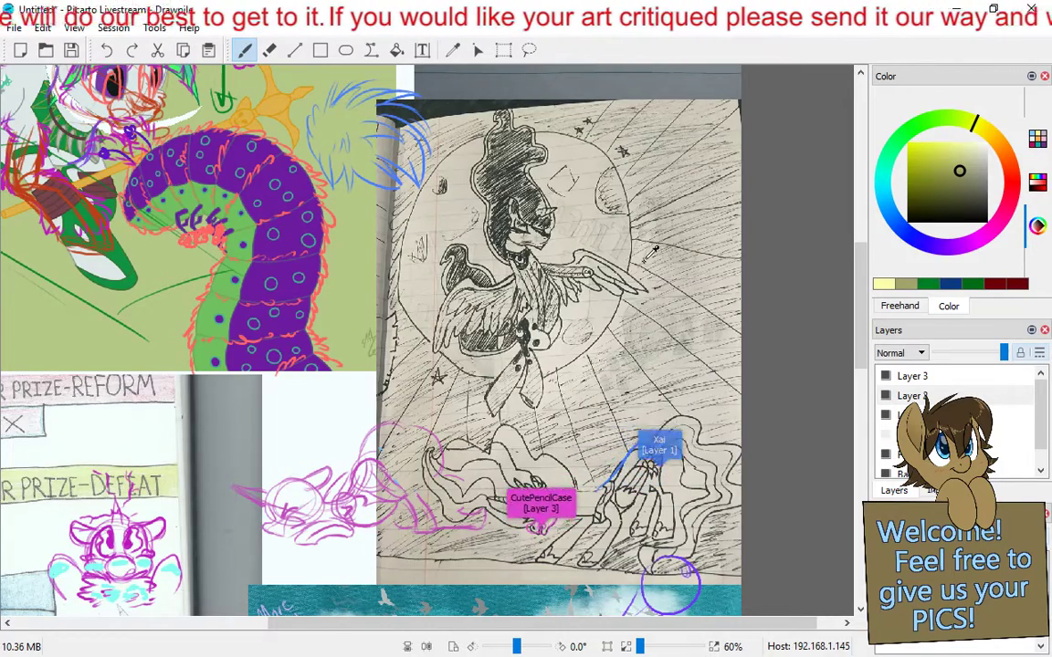
Set the brush colour to a bright saturated blue, hatch diagonal strokes across the sky beside the moon, and undo the excess hatching
scroll(420, 301, up, 1)
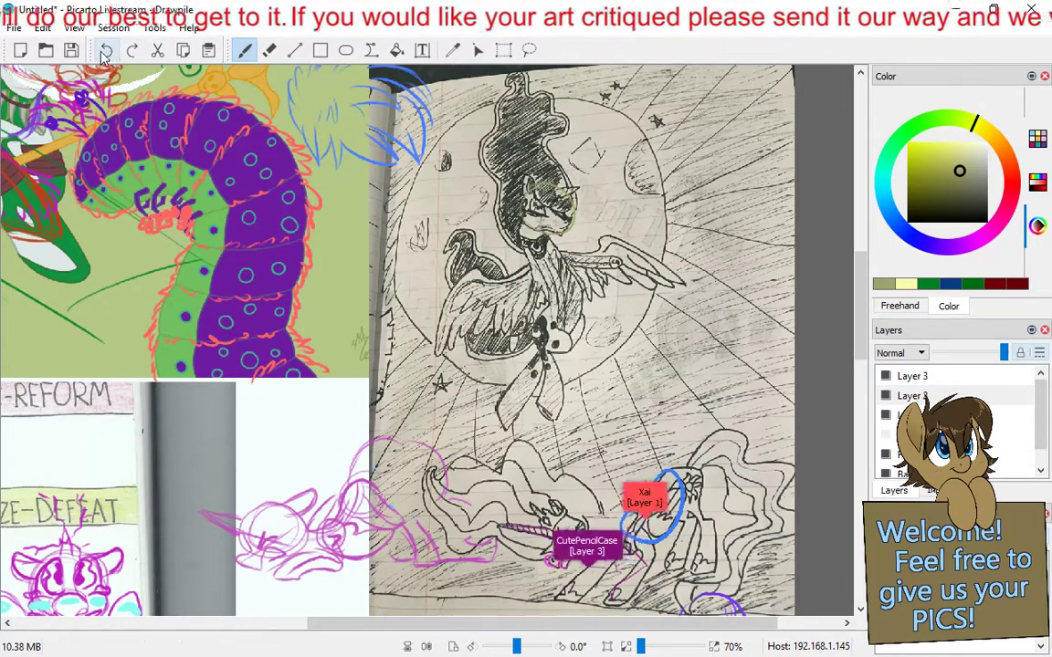
click(890, 224)
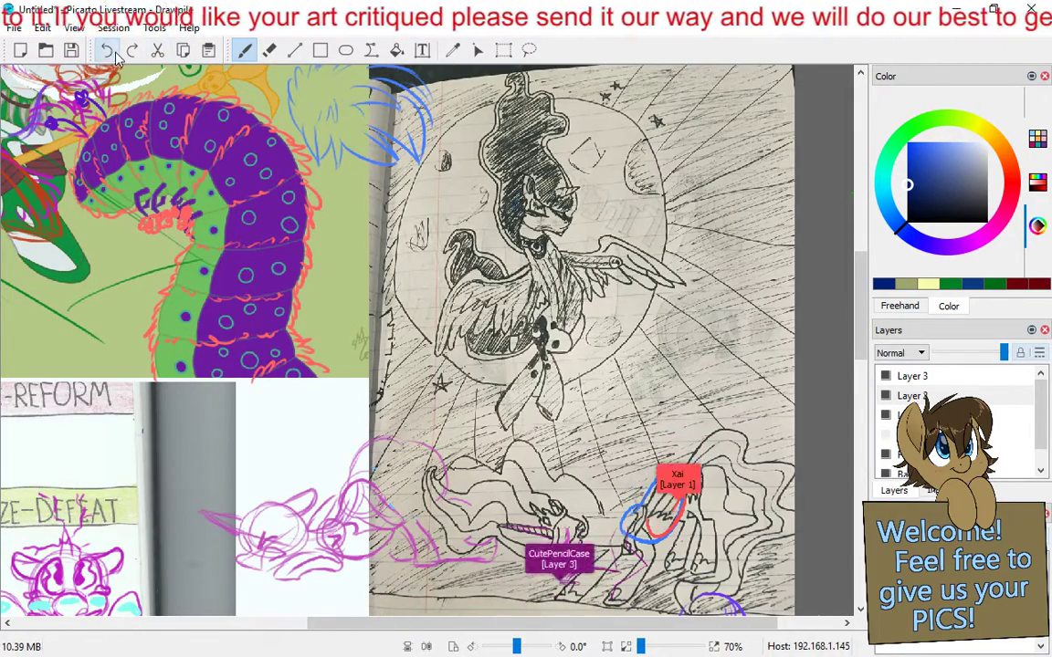
click(907, 155)
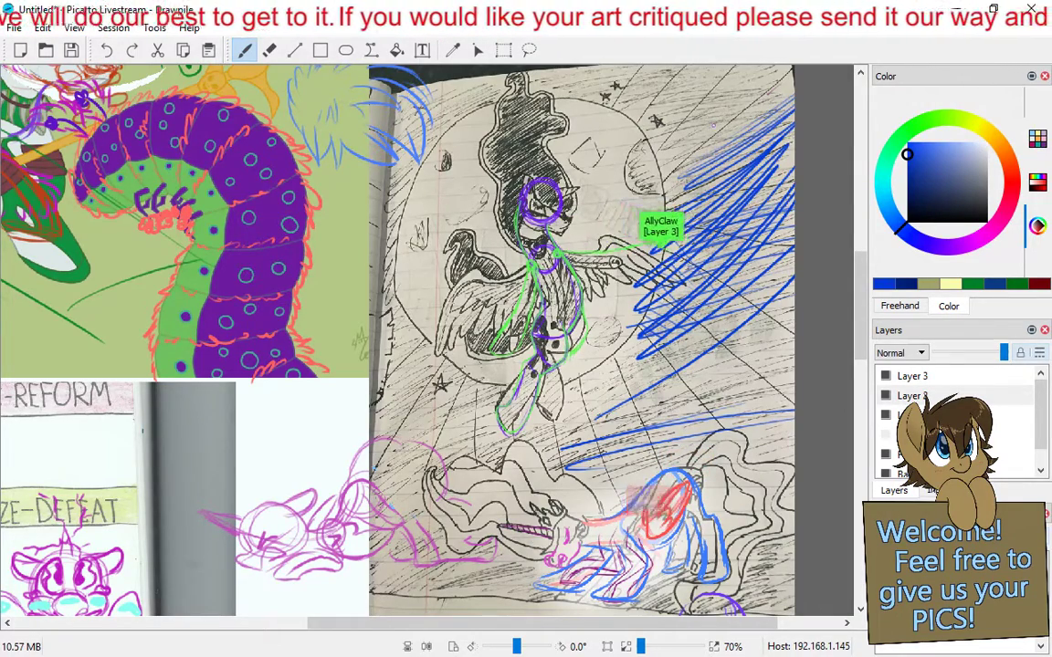
click(106, 51)
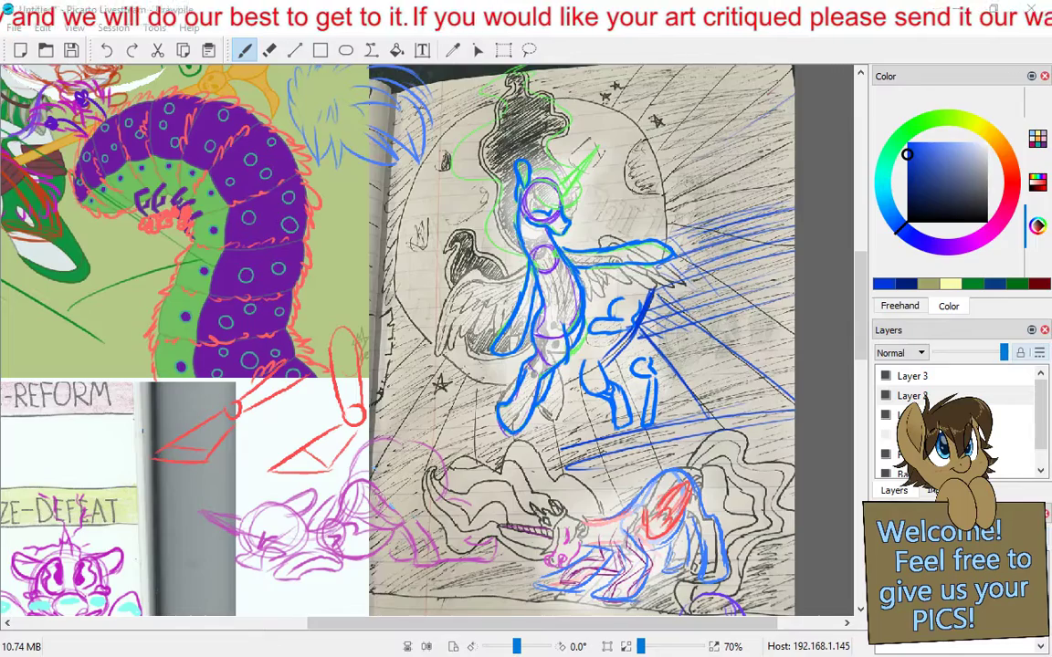
double_click(401, 18)
click(686, 13)
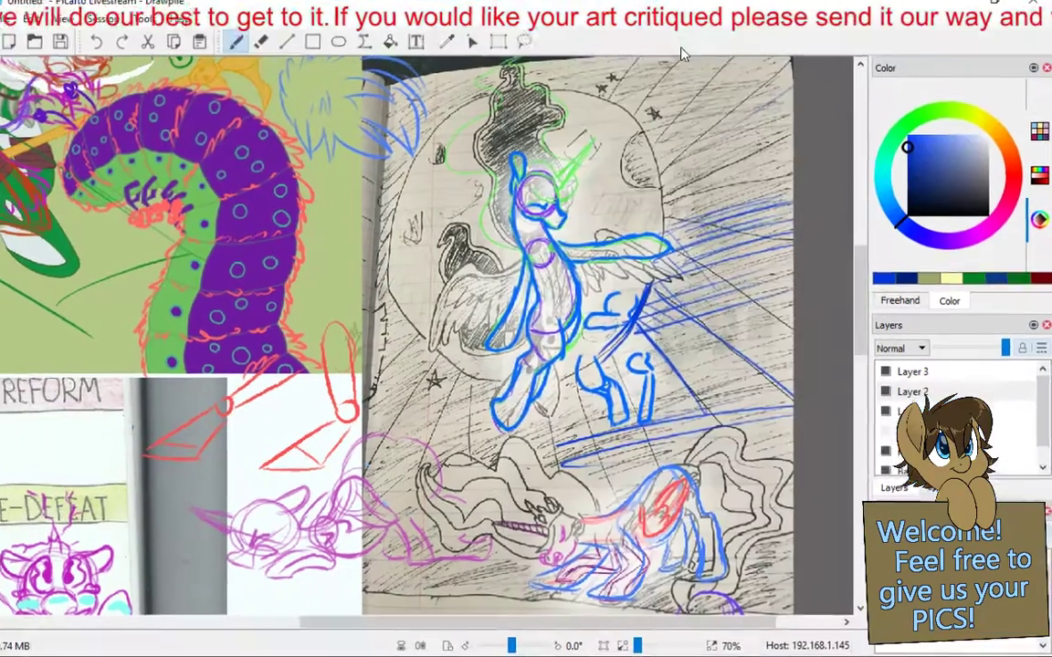
Paste the "Party Hard" unicorn image from the Critique folder into the canvas's lower right corner and return to the Freehand brush on Layer 2
scroll(663, 264, down, 1)
scroll(664, 265, down, 2)
scroll(426, 338, down, 10)
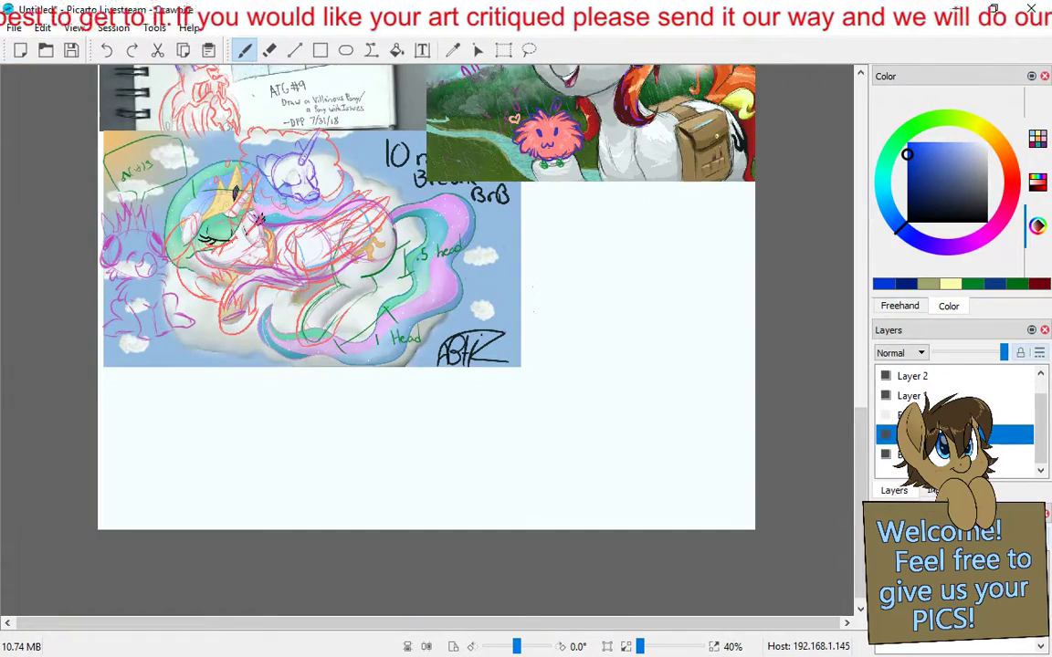
click(43, 28)
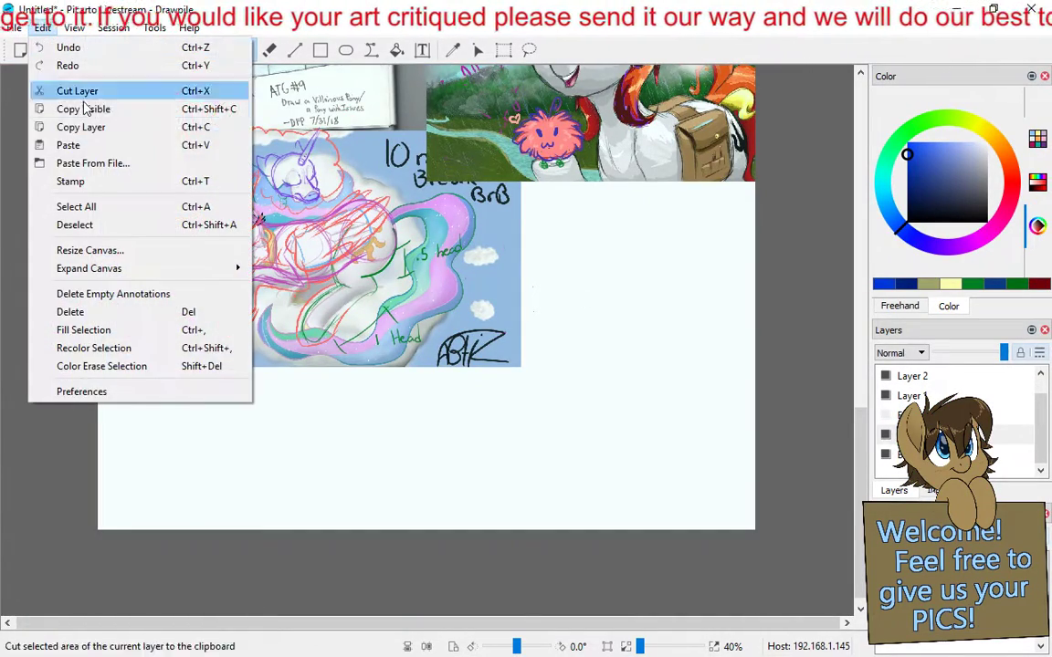
click(104, 165)
double_click(281, 155)
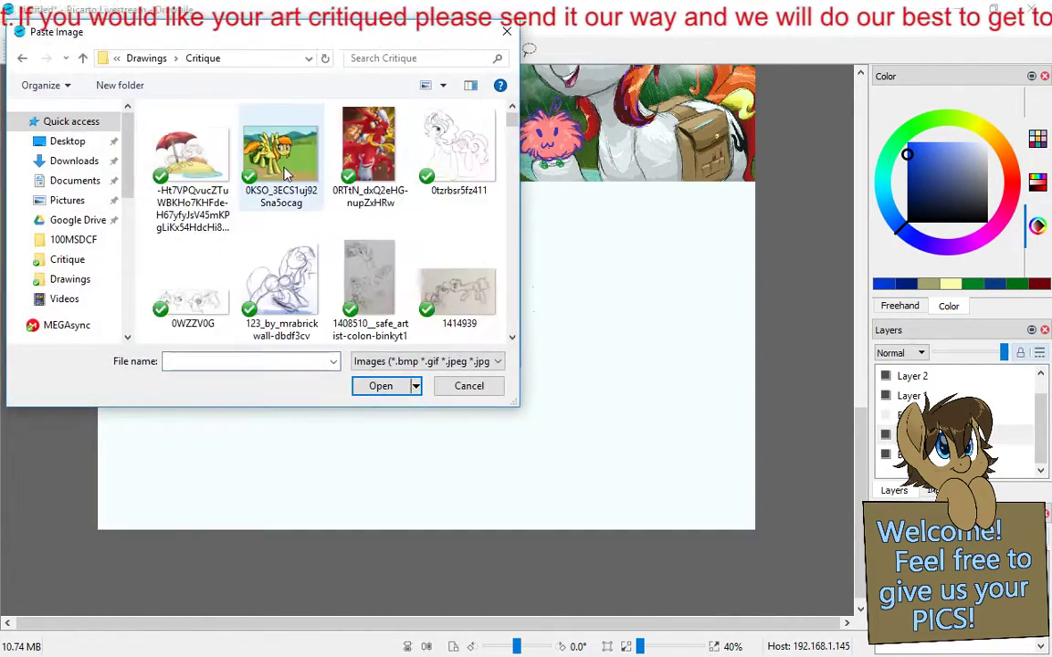
scroll(255, 229, down, 3)
double_click(203, 163)
drag(435, 347, 487, 362)
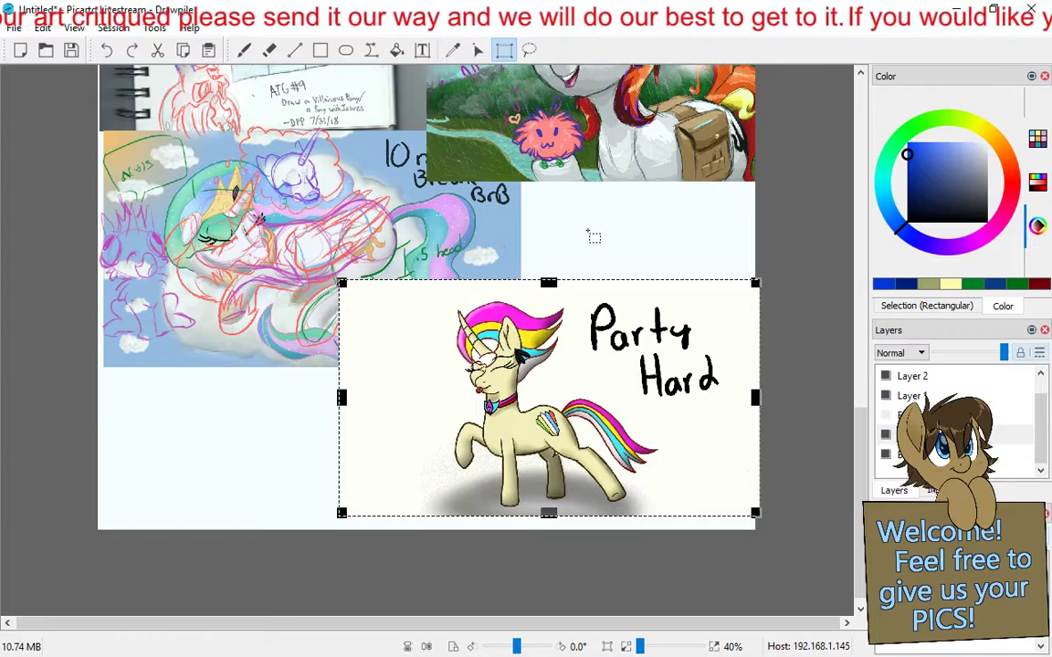
key(b)
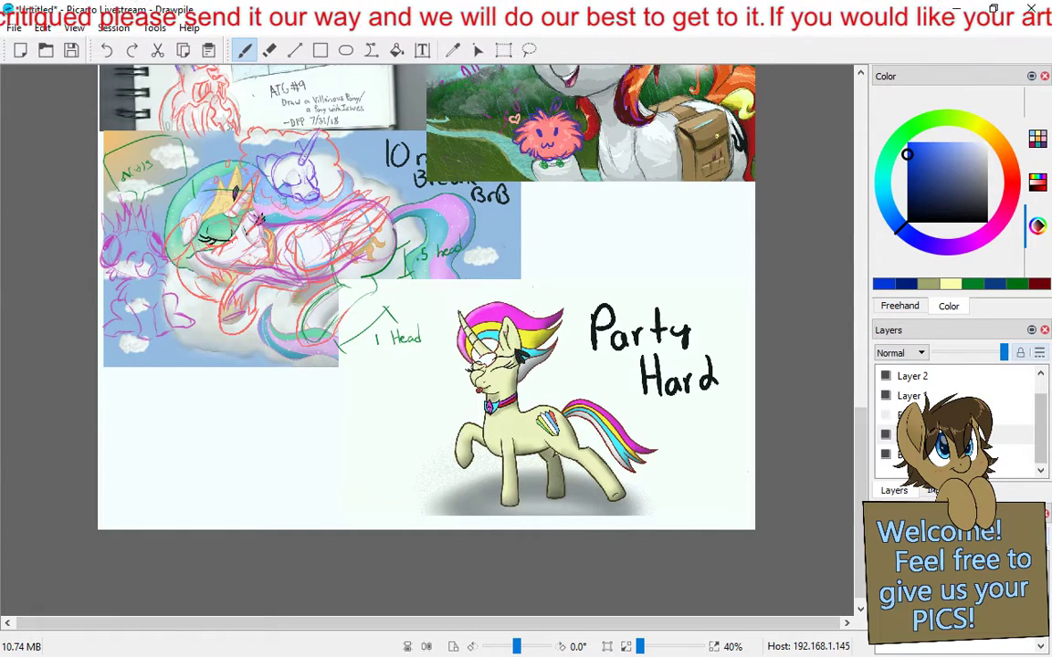
click(913, 395)
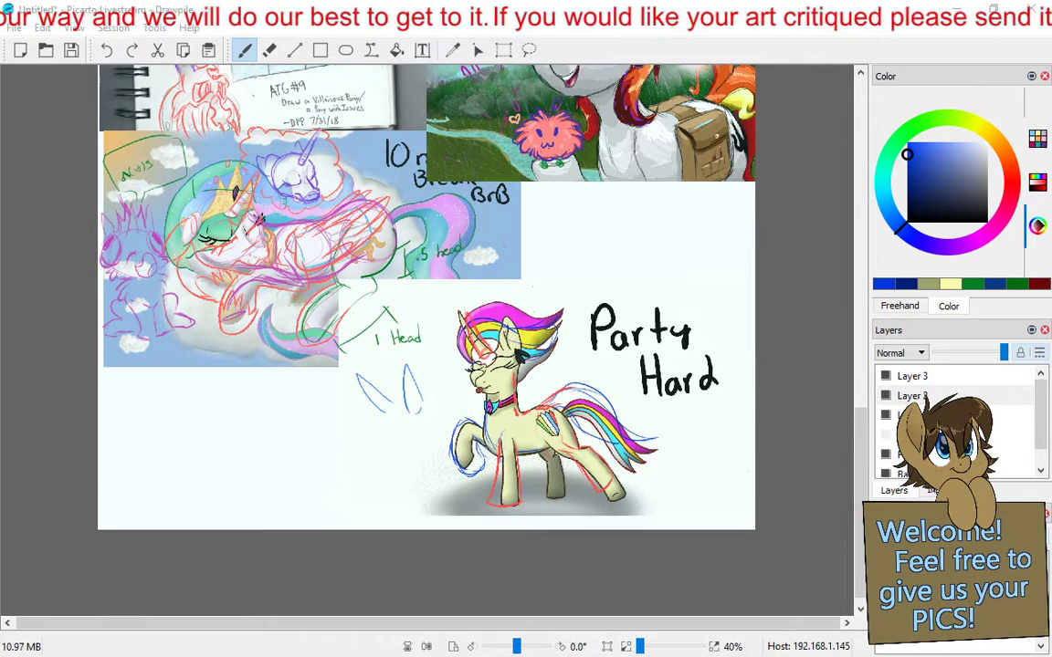
Resize the canvas to 4000 × 4000 with the aspect ratio unlocked, adding the blank space beside the existing artworks
click(40, 30)
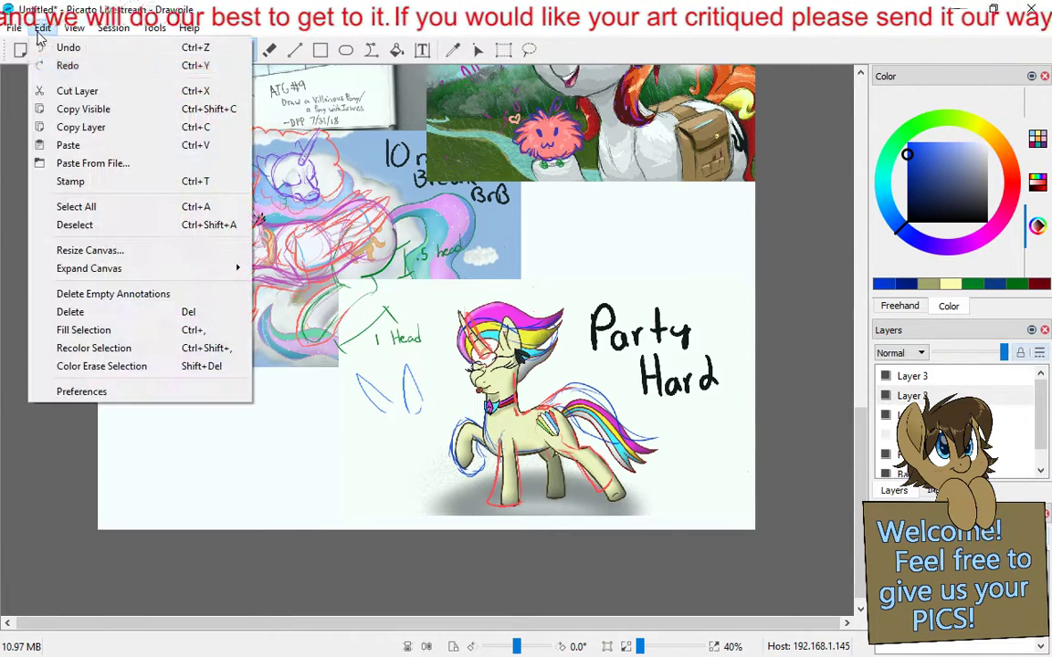
click(126, 252)
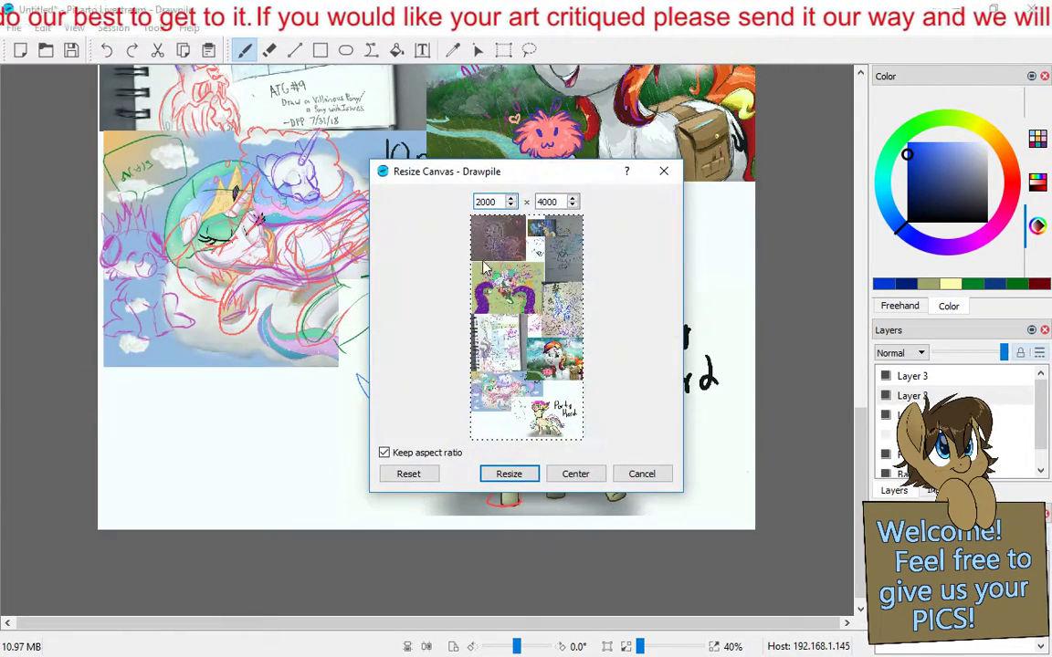
double_click(485, 202)
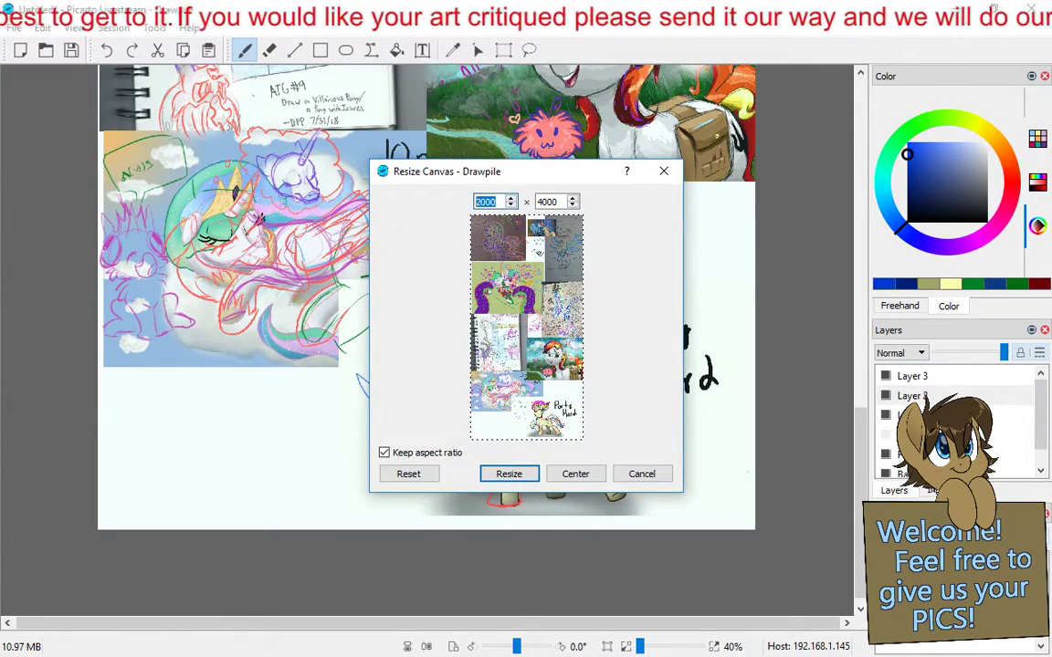
click(385, 452)
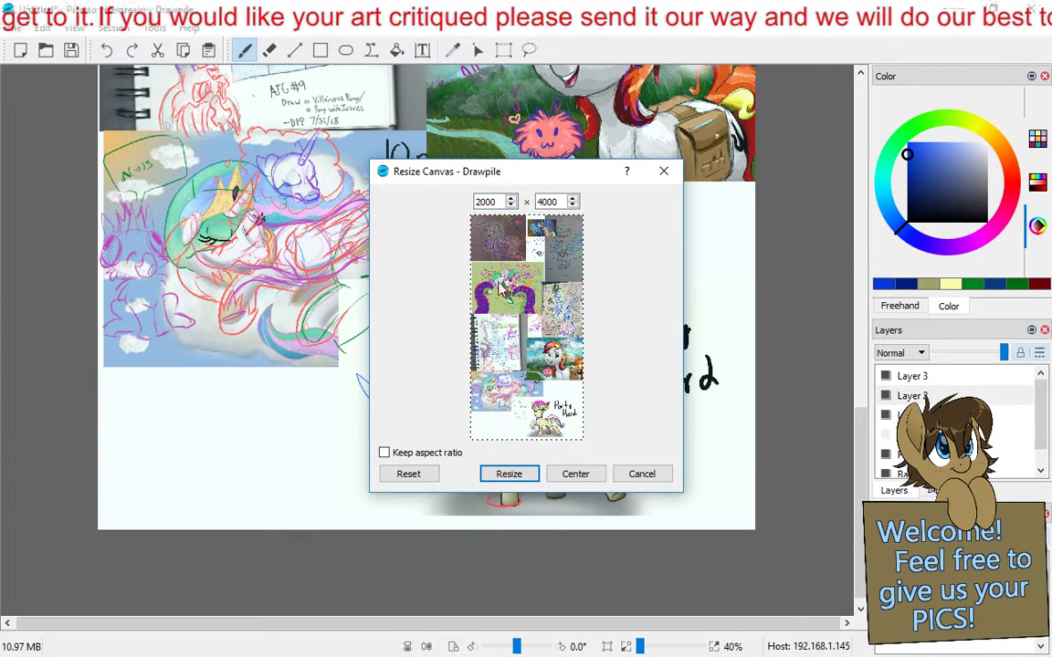
double_click(486, 202)
text(4000)
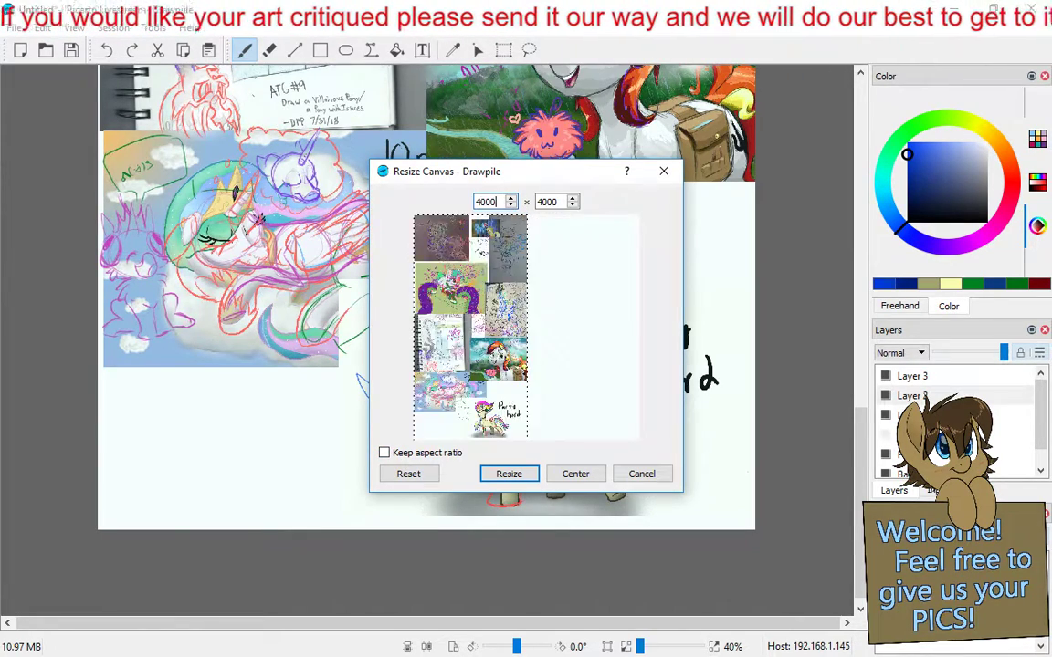
key(Return)
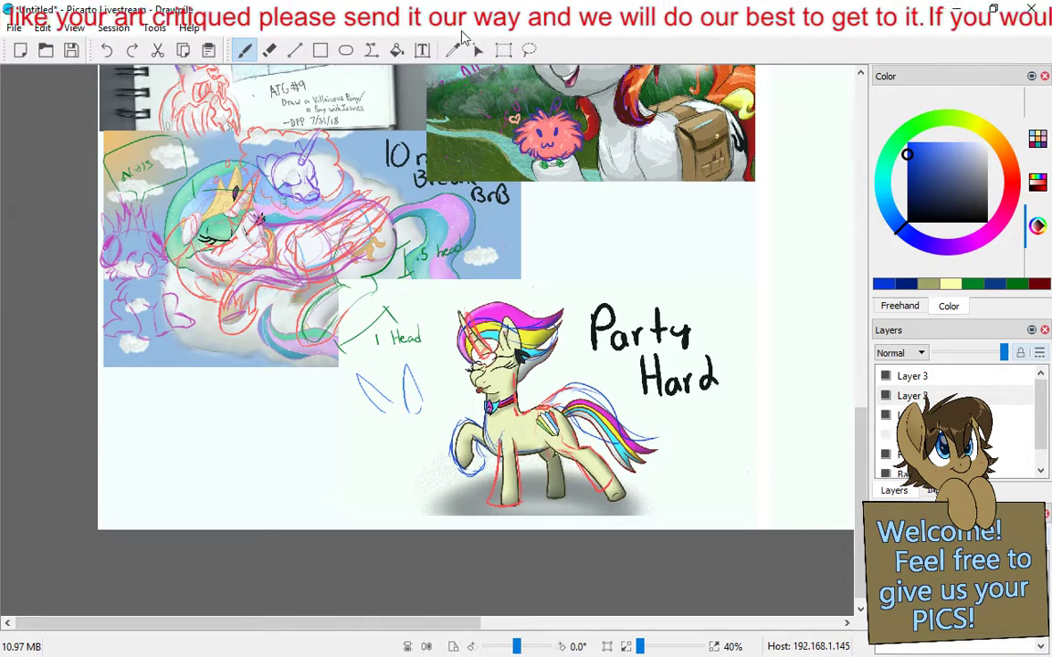
scroll(559, 242, down, 2)
scroll(560, 247, up, 2)
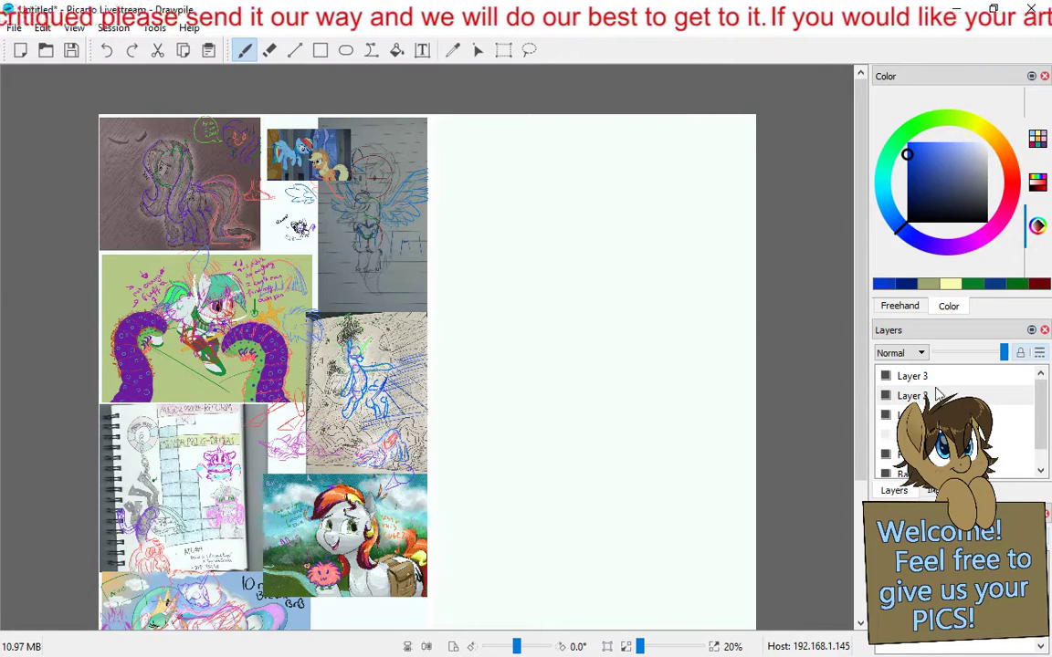
click(40, 29)
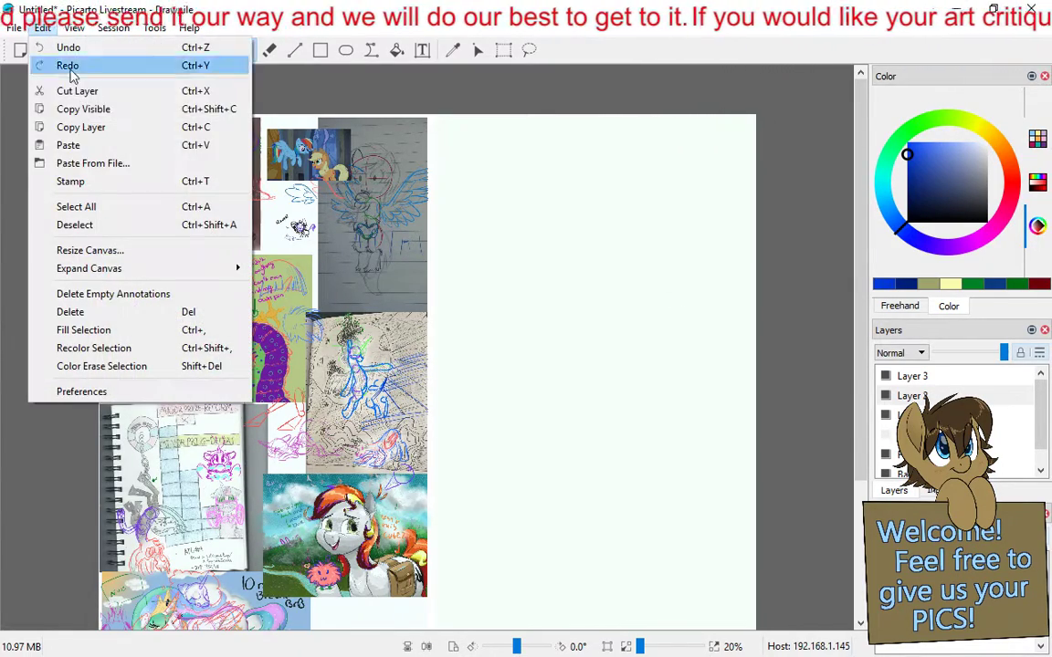
click(115, 161)
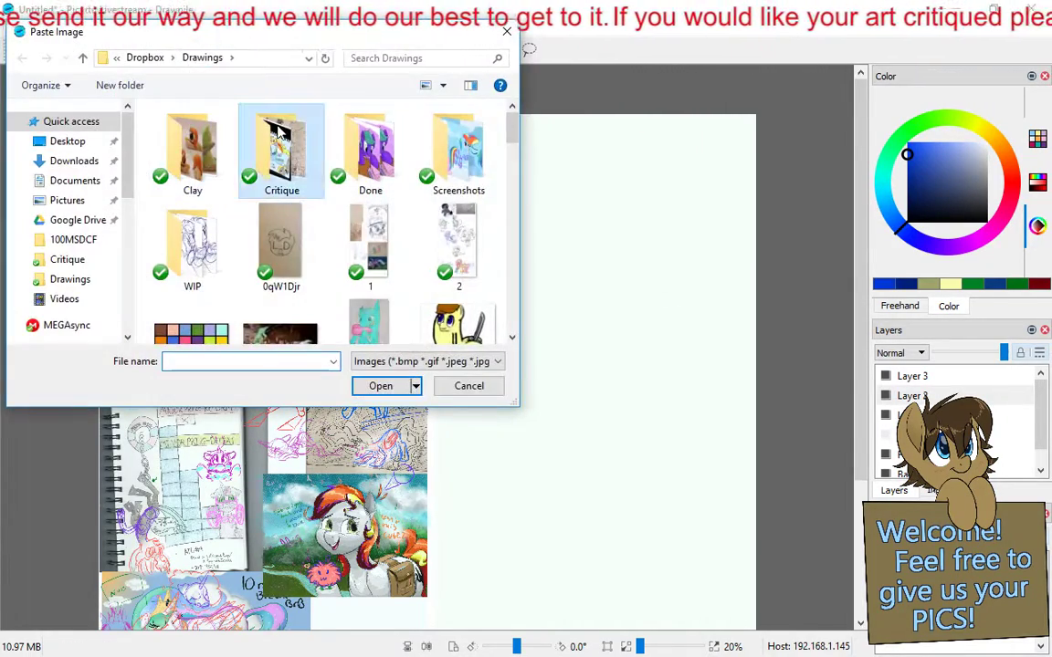
double_click(282, 151)
double_click(188, 137)
drag(461, 316, 540, 139)
key(b)
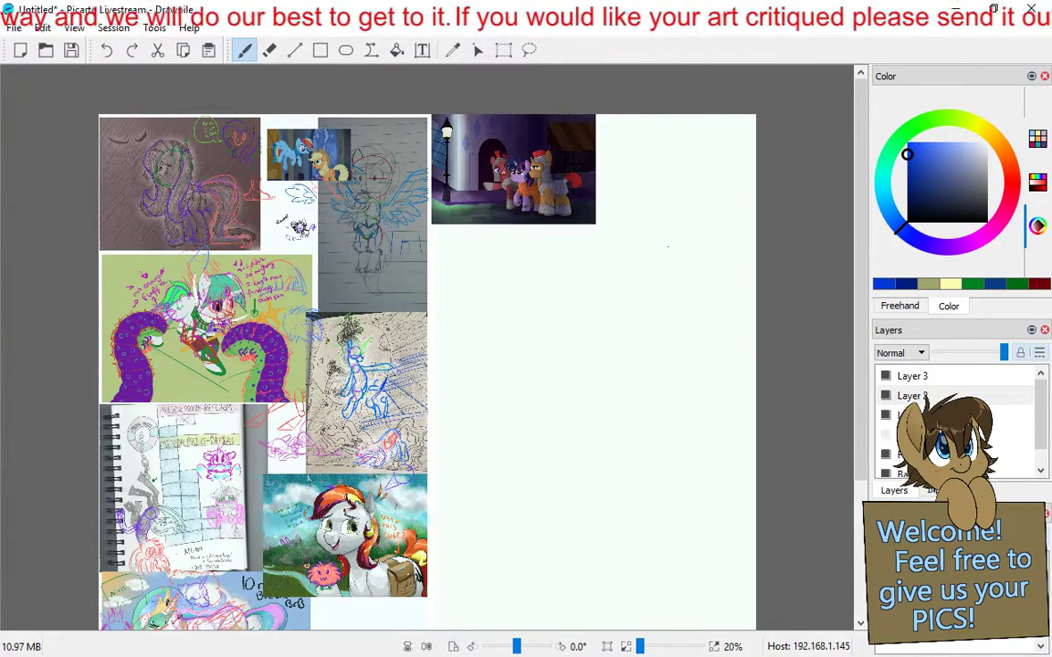
key(ctrl+z)
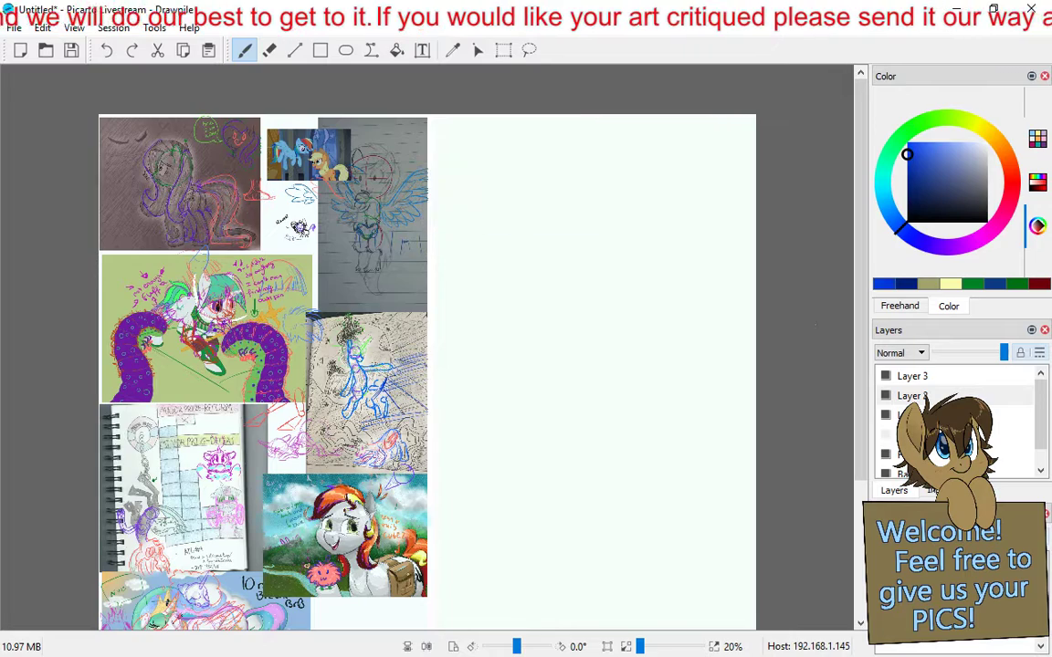
Paste Walk_of_Shame onto the layer directly above the background, place it at the top of the new blank area, and return to the Freehand brush
click(954, 453)
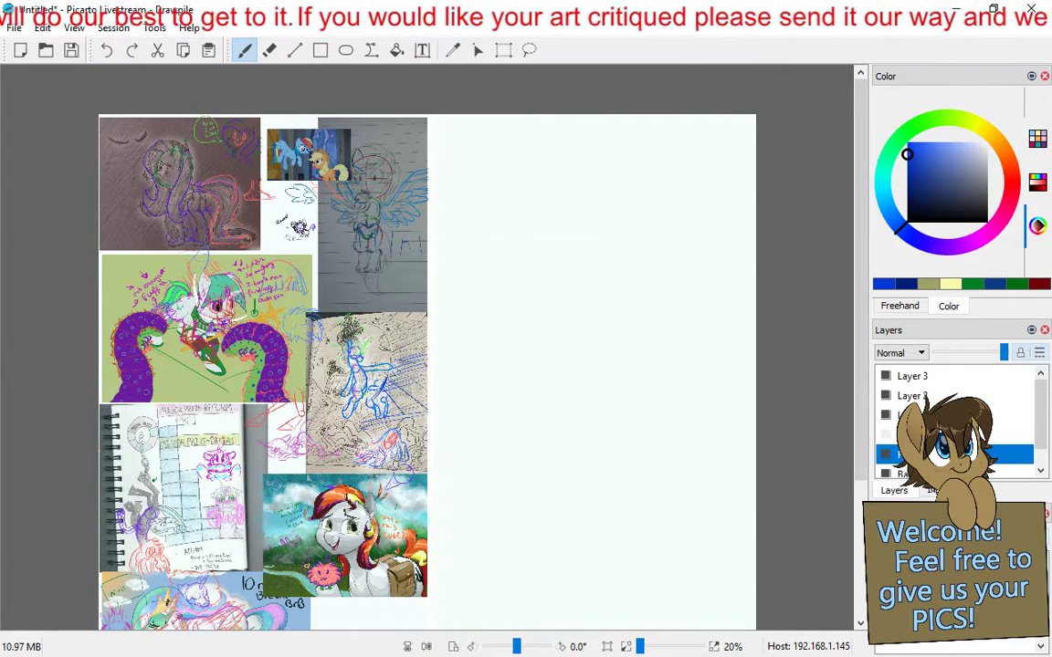
click(42, 28)
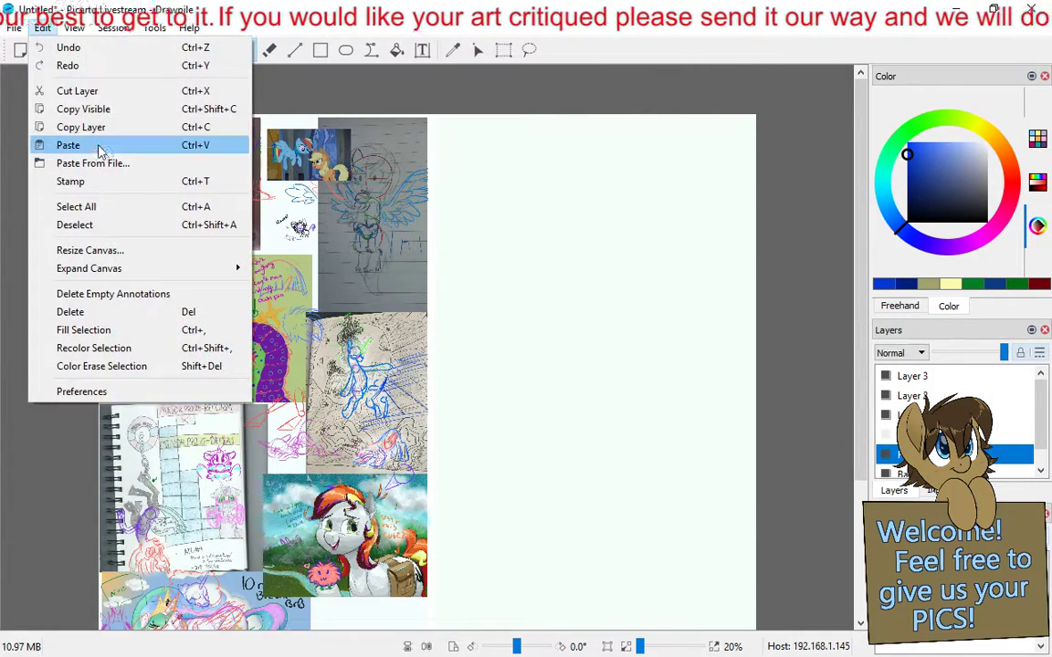
click(103, 161)
scroll(264, 157, down, 5)
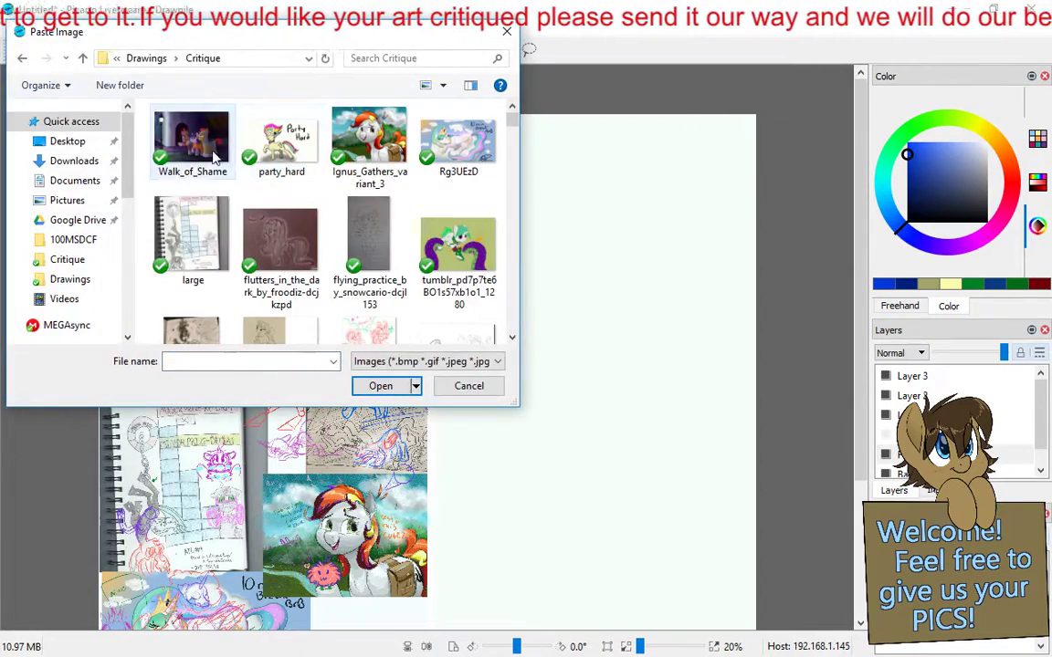
double_click(187, 137)
drag(479, 317, 556, 141)
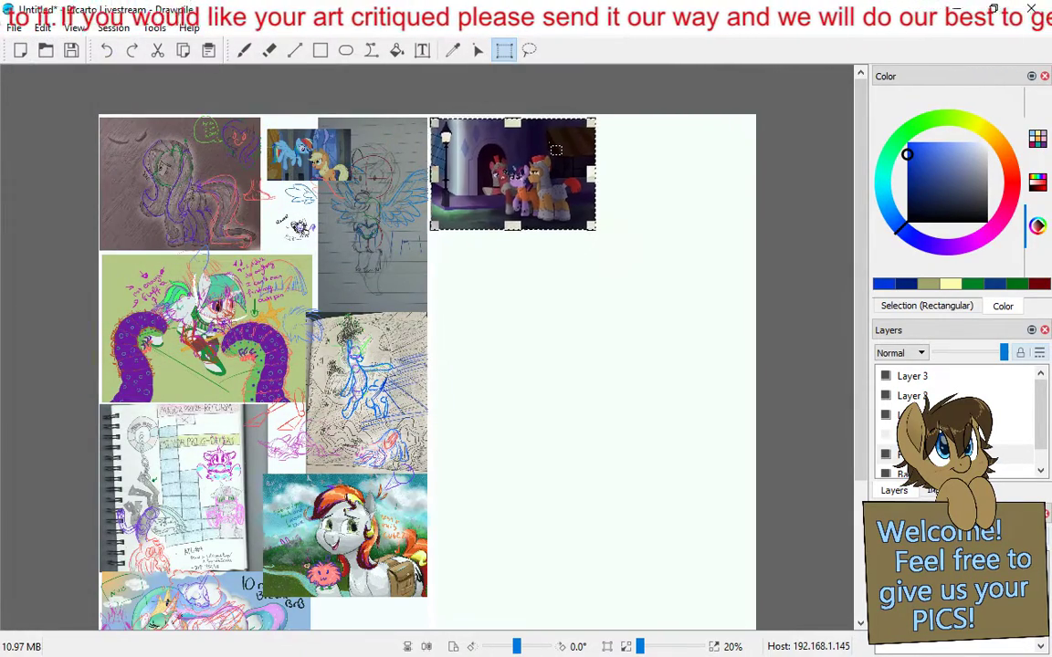
key(b)
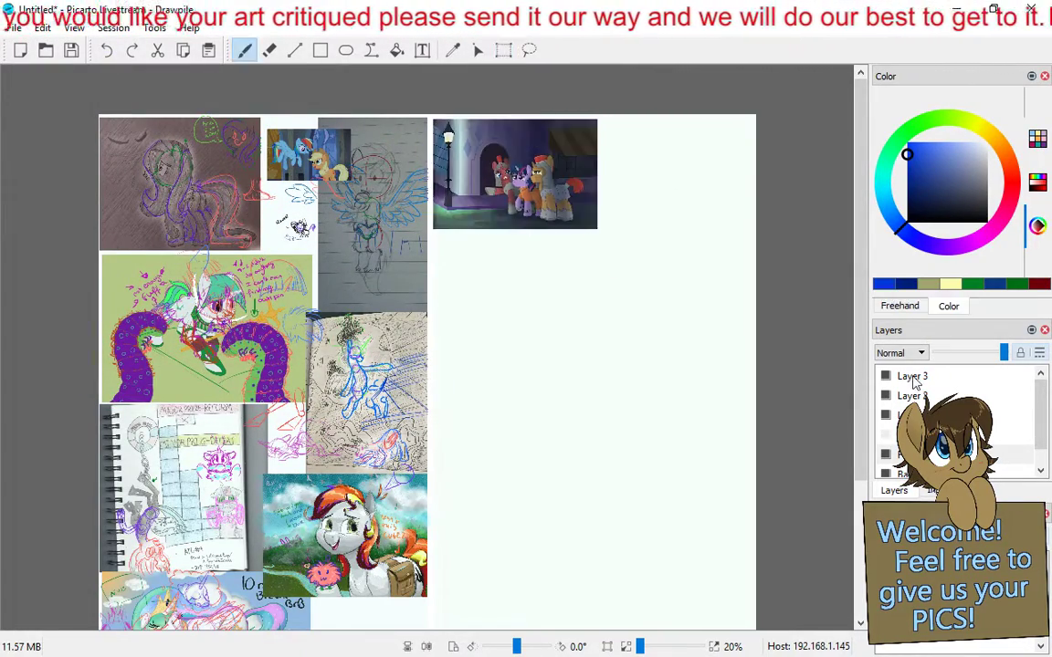
Draw blue strokes along the street lamp's roof in the Walk_of_Shame image and undo the last blue stroke beside the lamp
scroll(498, 163, up, 6)
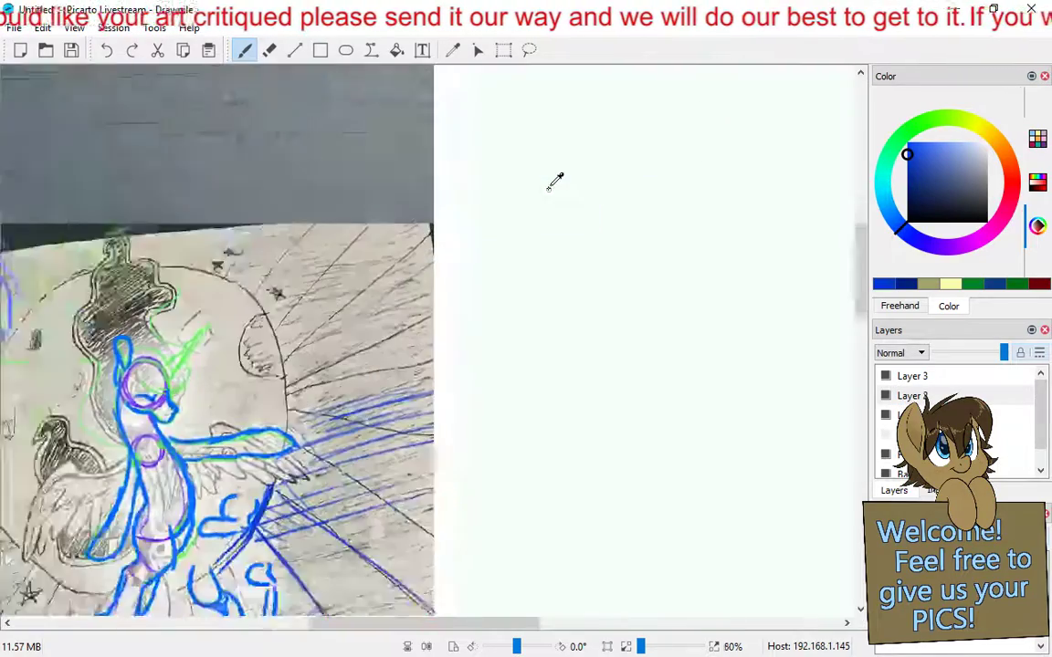
drag(554, 178, 451, 642)
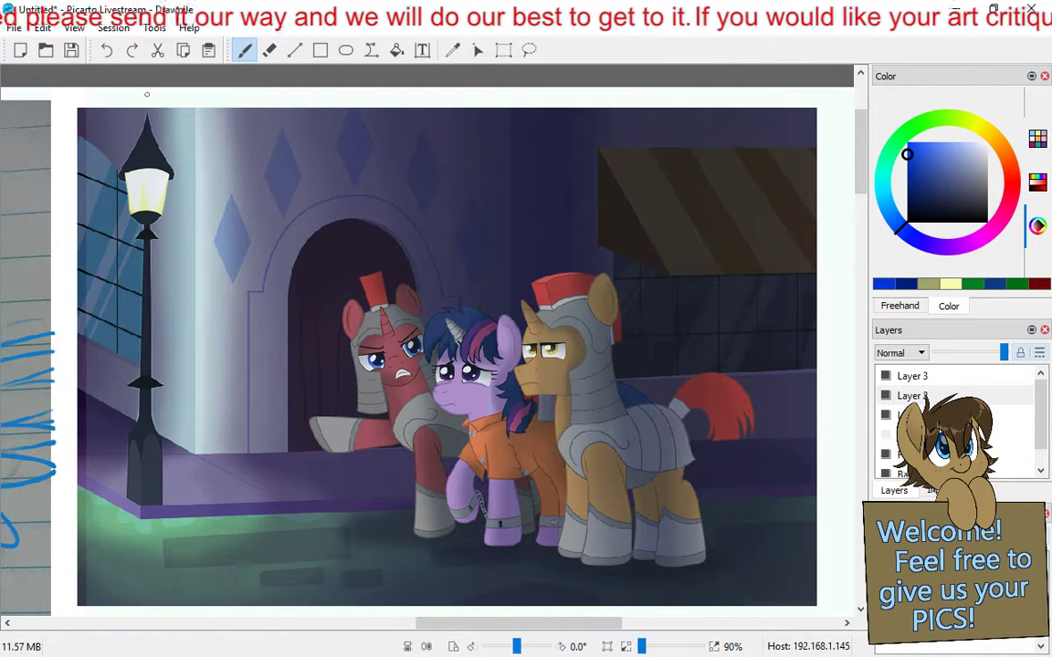
drag(142, 133, 163, 161)
mouse_move(147, 110)
mouse_down()
mouse_move(163, 162)
mouse_move(146, 160)
mouse_move(144, 182)
mouse_up()
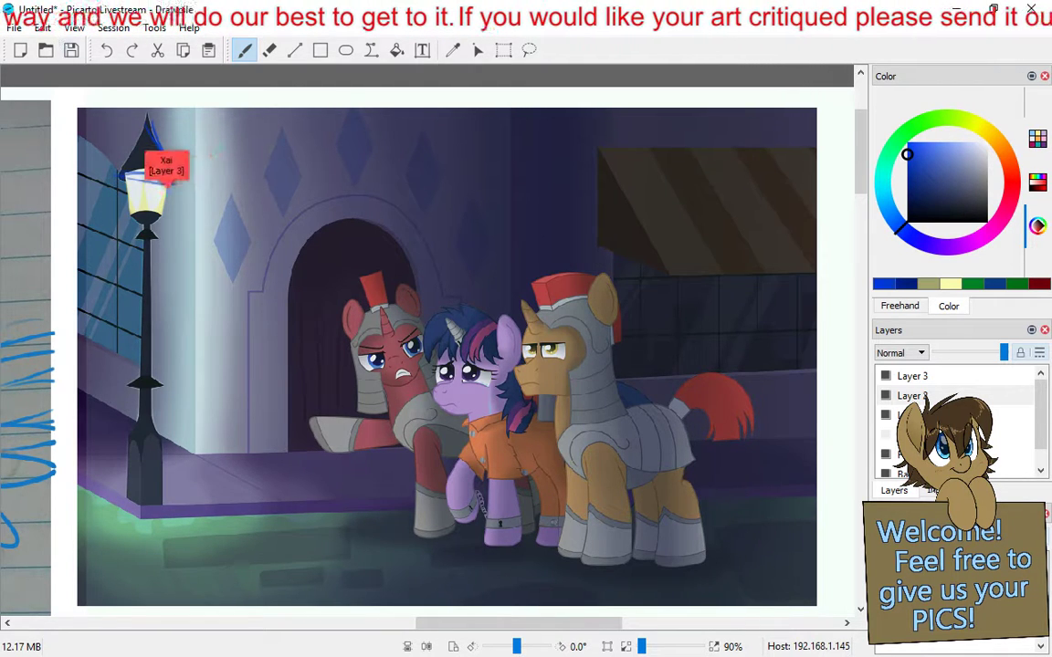
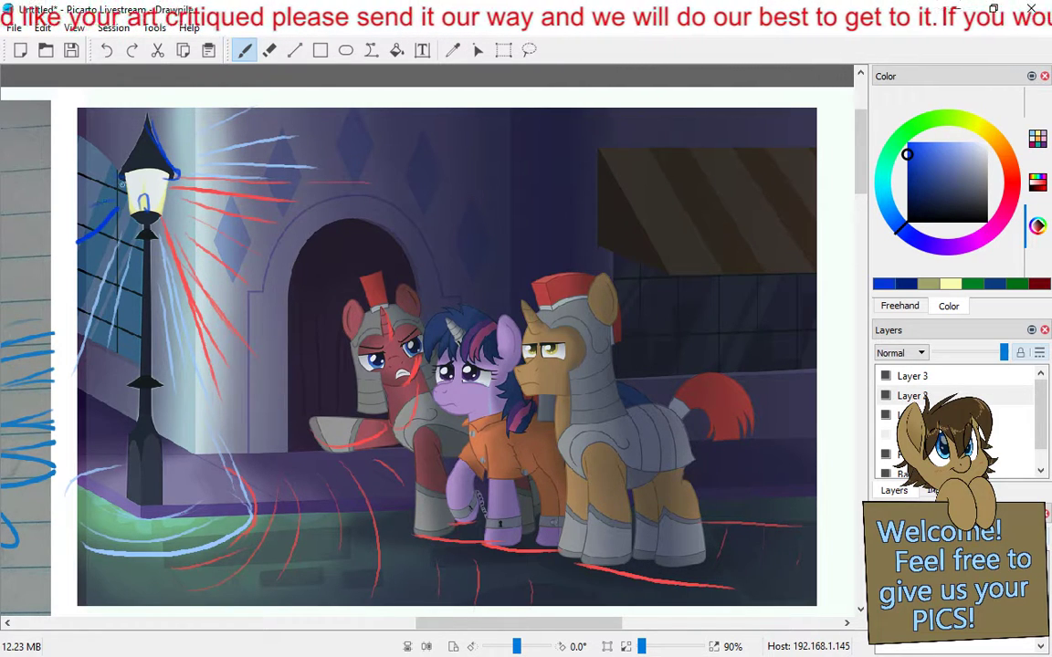
click(107, 55)
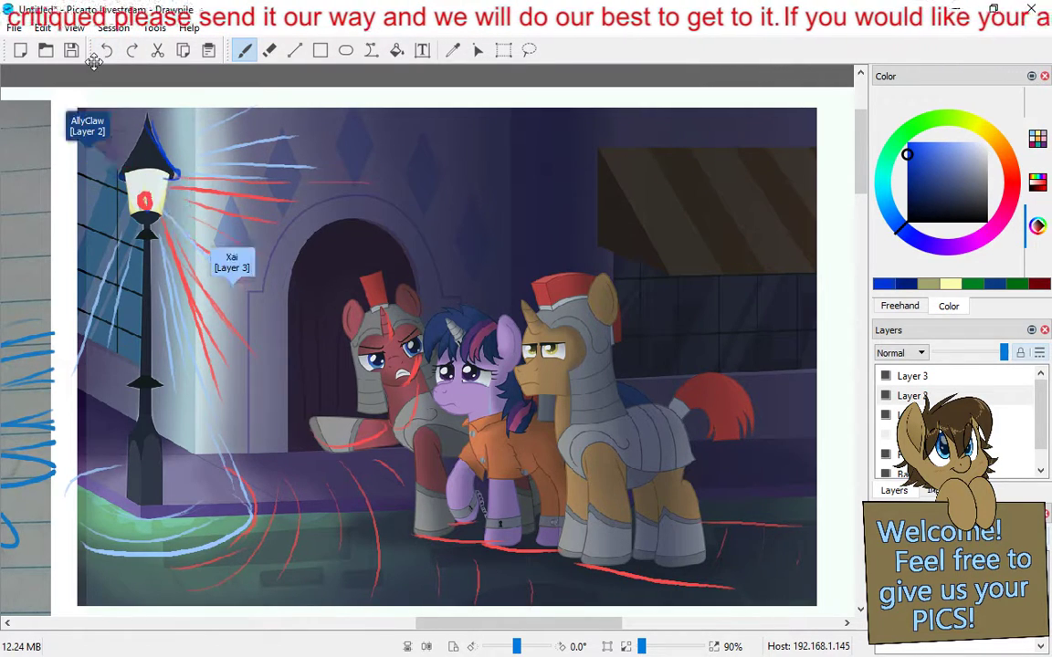
Set the brush colour to a light yellow-green and undo the zigzag scribble beside the street lamp
click(964, 120)
click(943, 152)
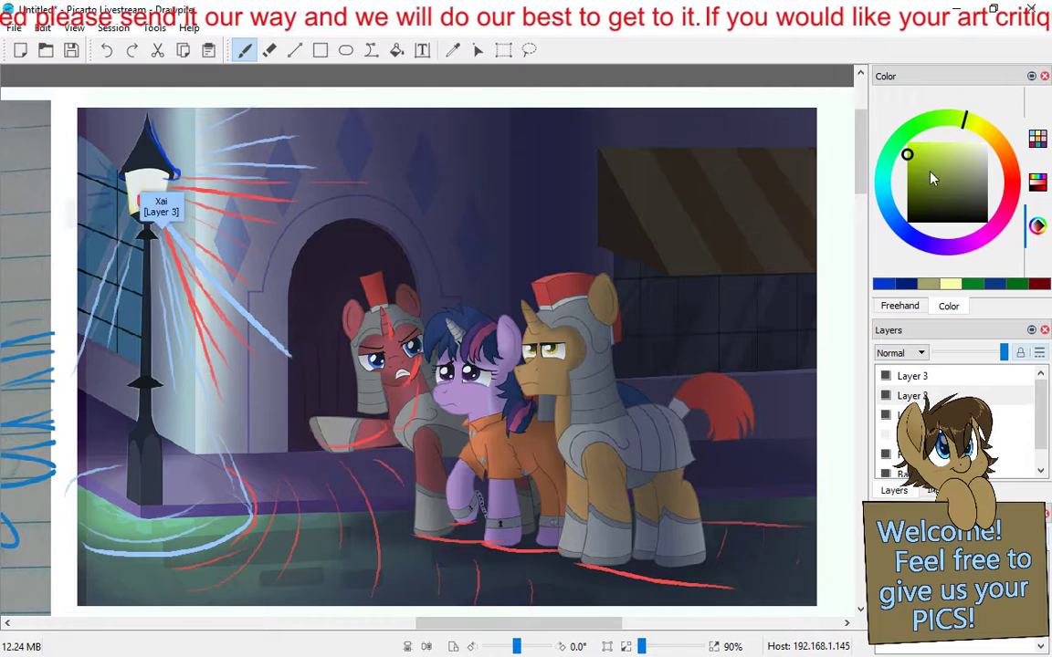
drag(945, 155, 944, 144)
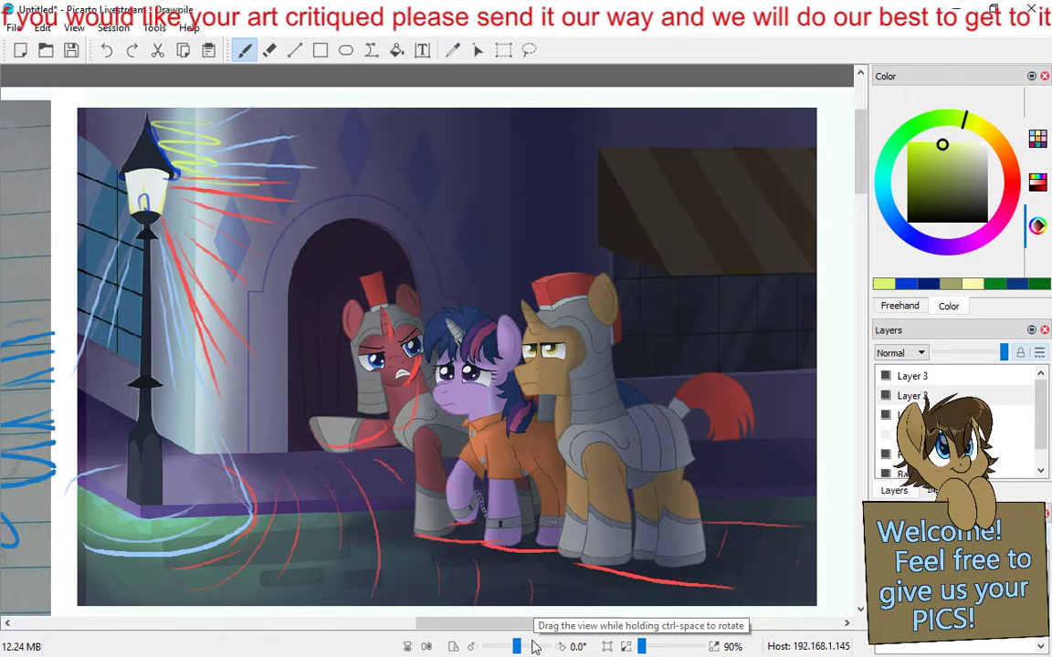
click(107, 50)
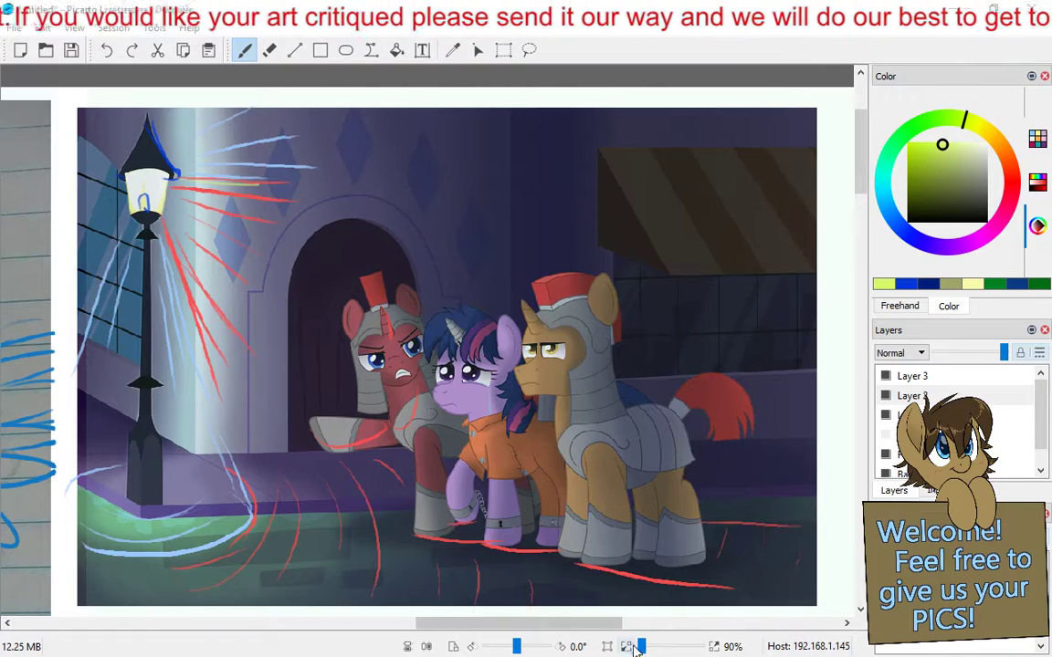
scroll(626, 650, down, 5)
scroll(627, 650, down, 3)
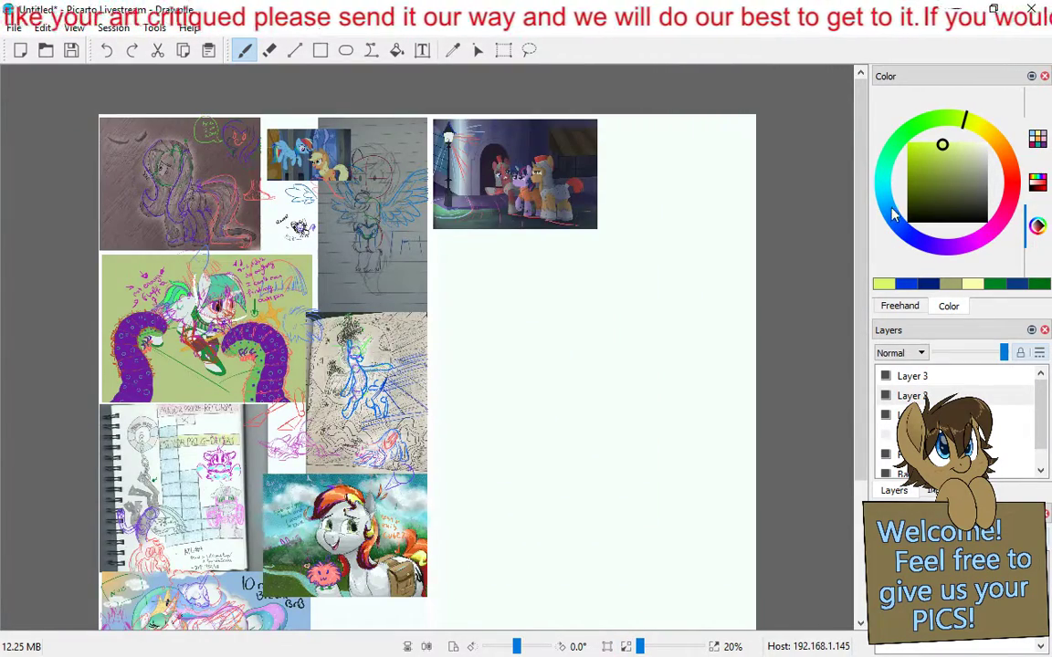
scroll(864, 207, down, 1)
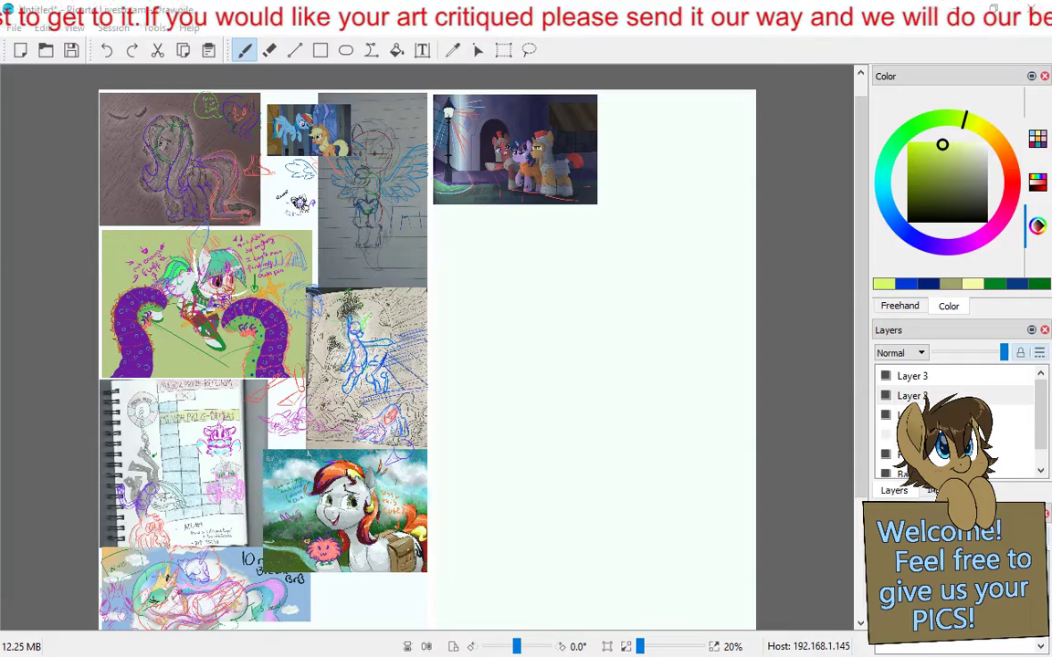
click(41, 27)
click(62, 160)
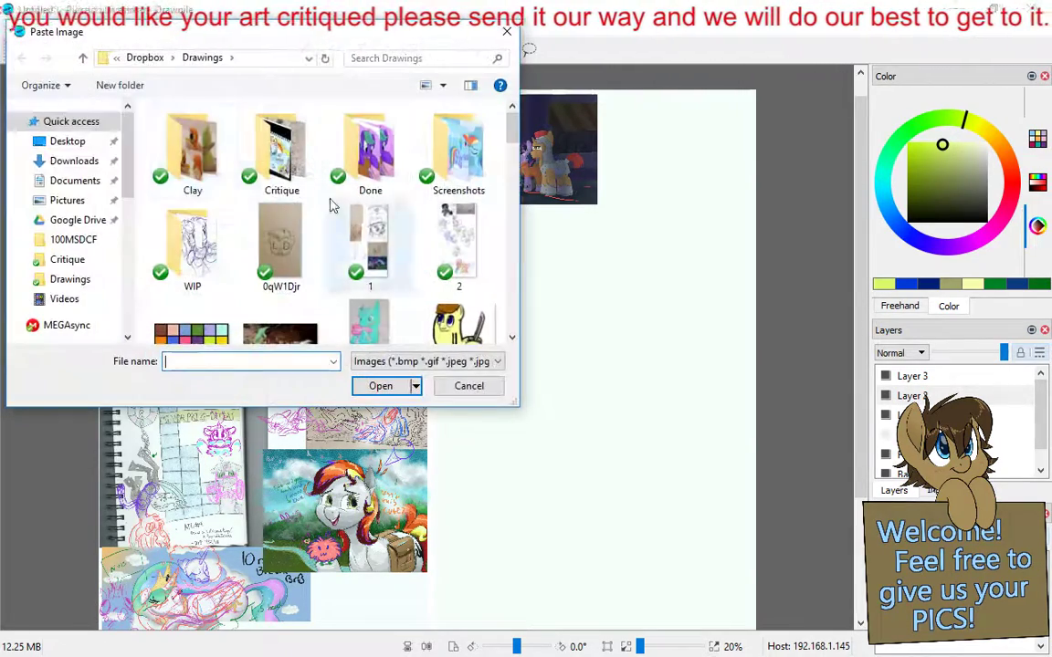
double_click(282, 150)
double_click(178, 139)
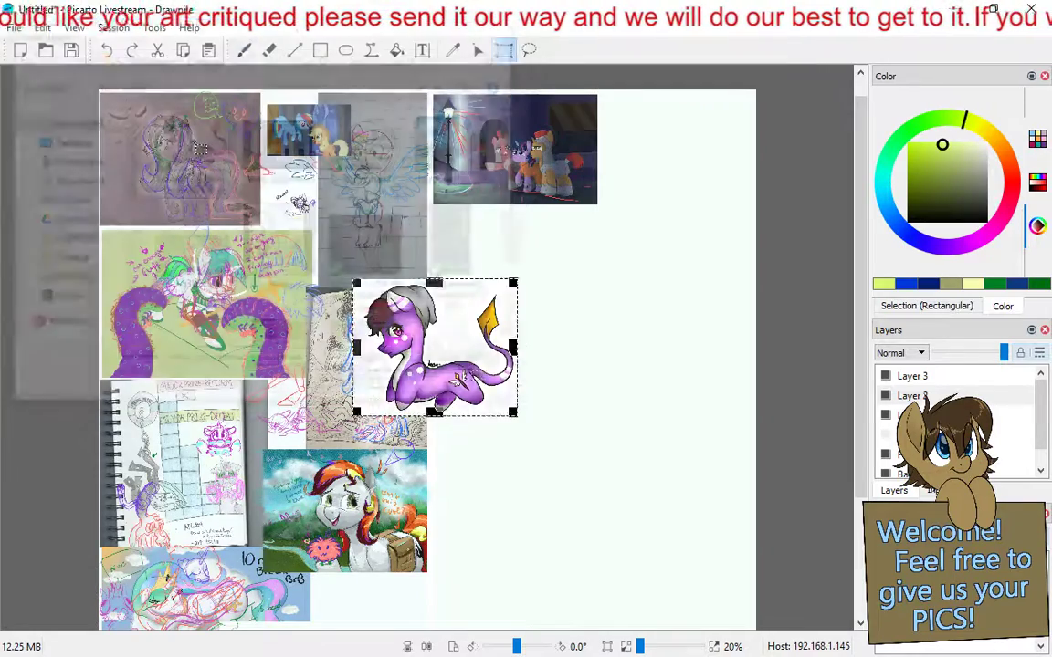
mouse_move(406, 347)
mouse_down()
mouse_move(441, 342)
mouse_move(475, 298)
mouse_move(407, 315)
mouse_up()
key(b)
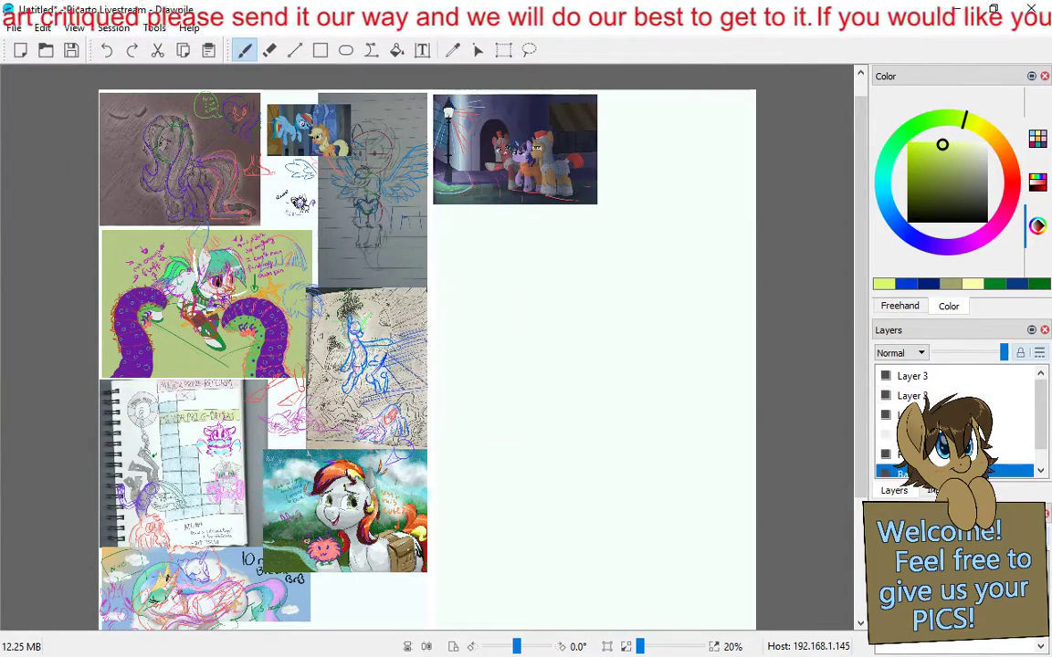
Paste the purple pony with the grey beanie from the Critique folder onto the layer above the background, placing it directly below the Walk_of_Shame image
click(900, 453)
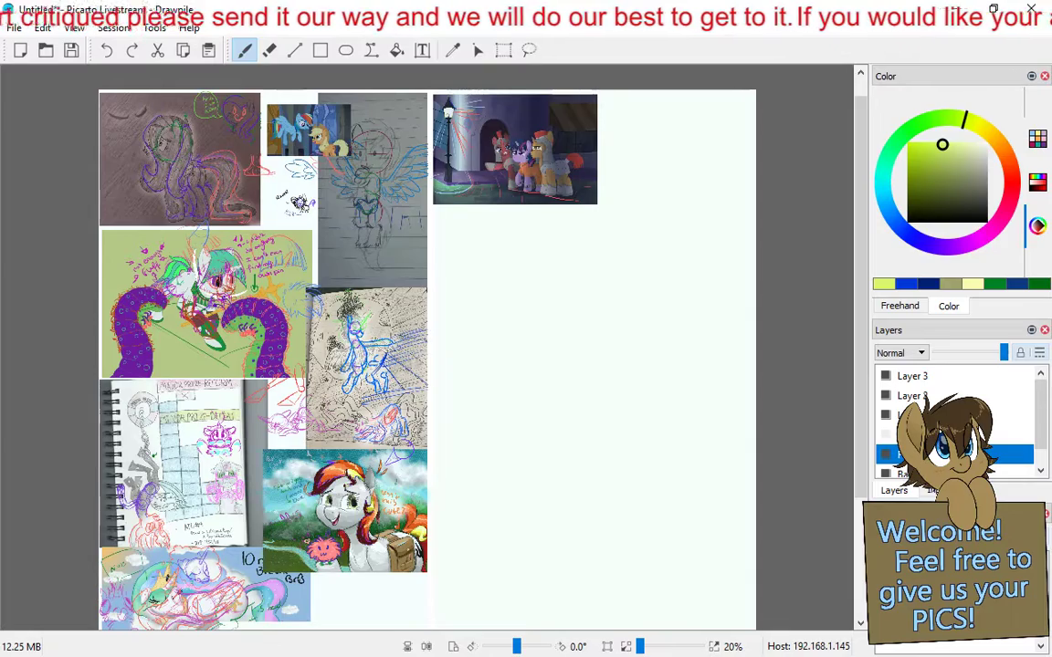
click(42, 28)
click(91, 158)
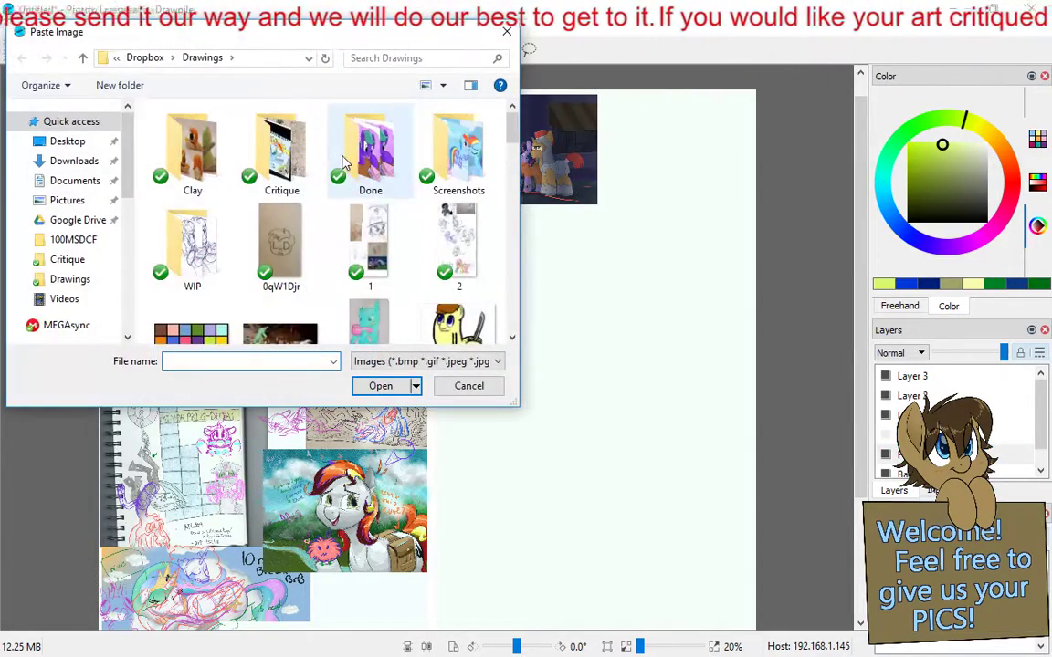
double_click(310, 157)
click(157, 124)
double_click(157, 124)
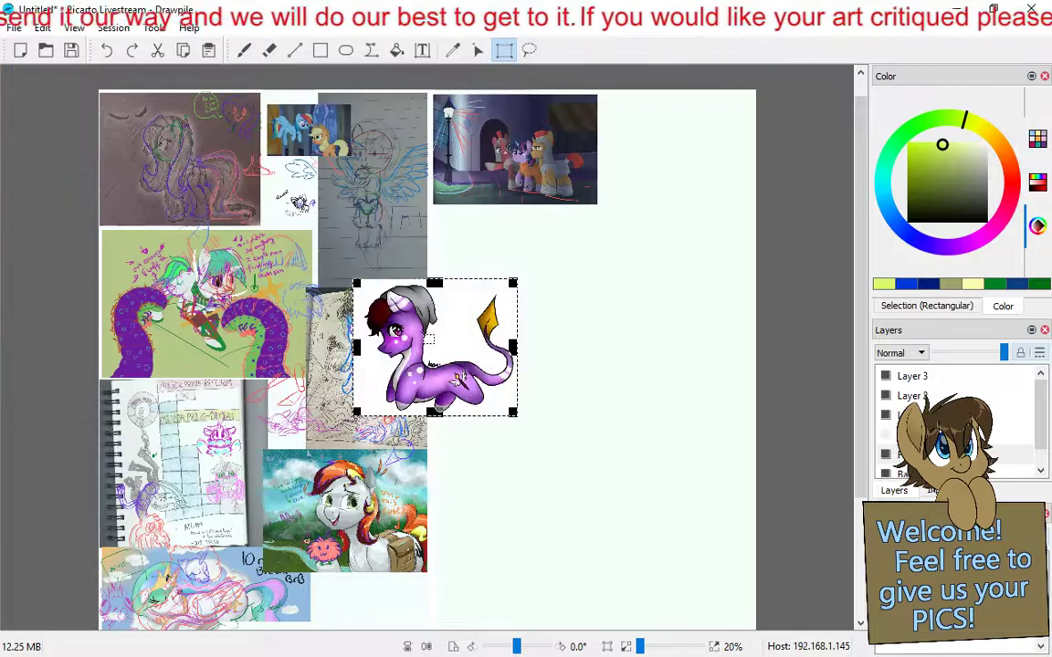
drag(428, 339, 505, 267)
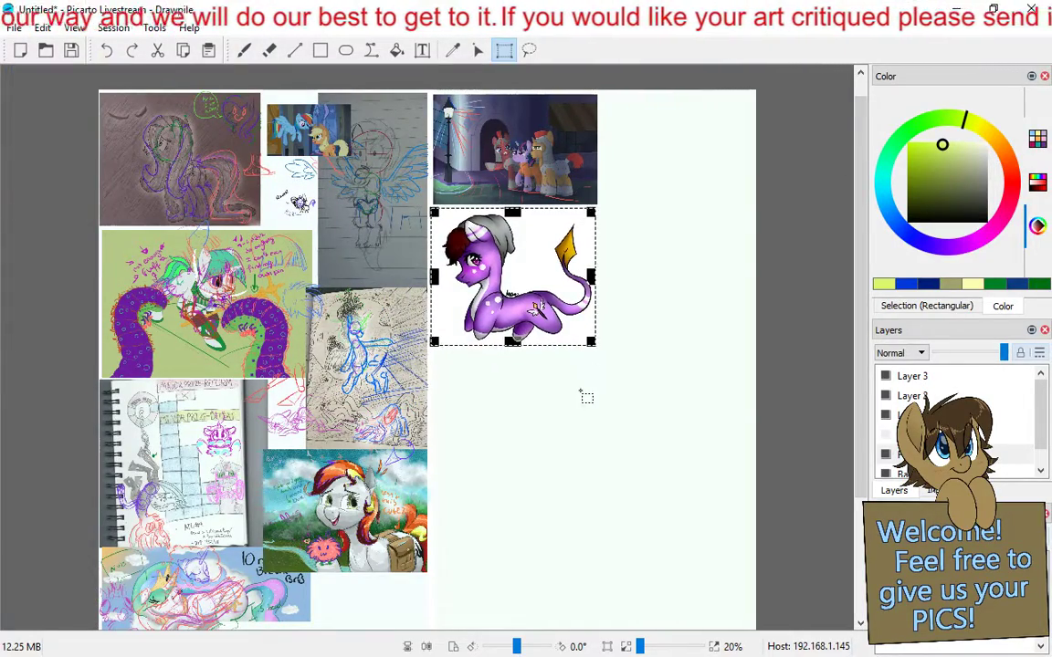
click(536, 369)
scroll(511, 384, up, 5)
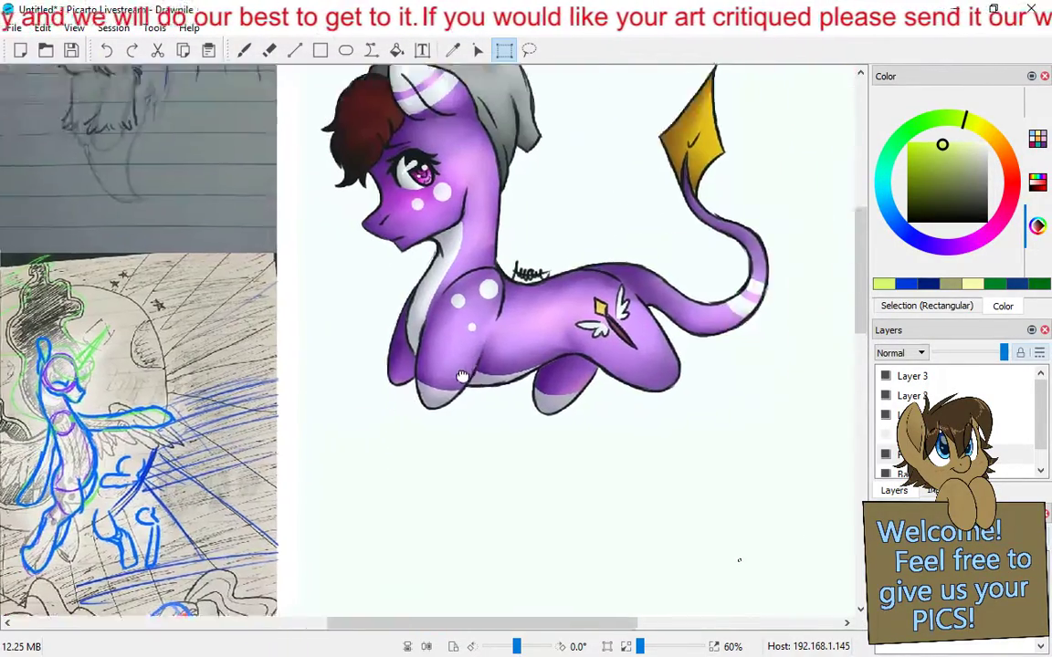
drag(463, 376, 404, 472)
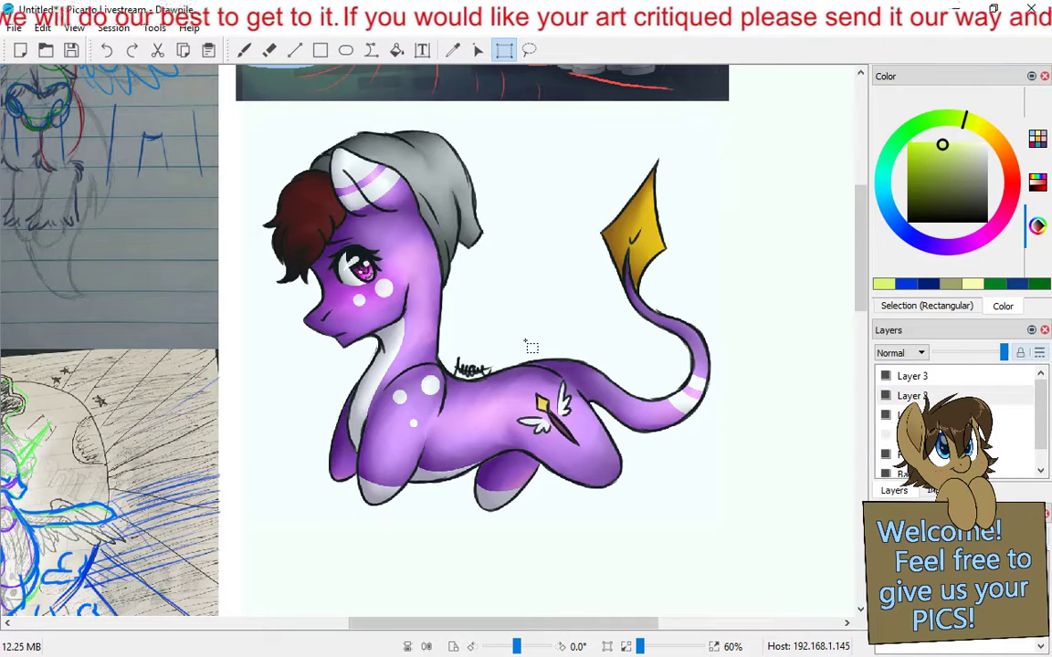
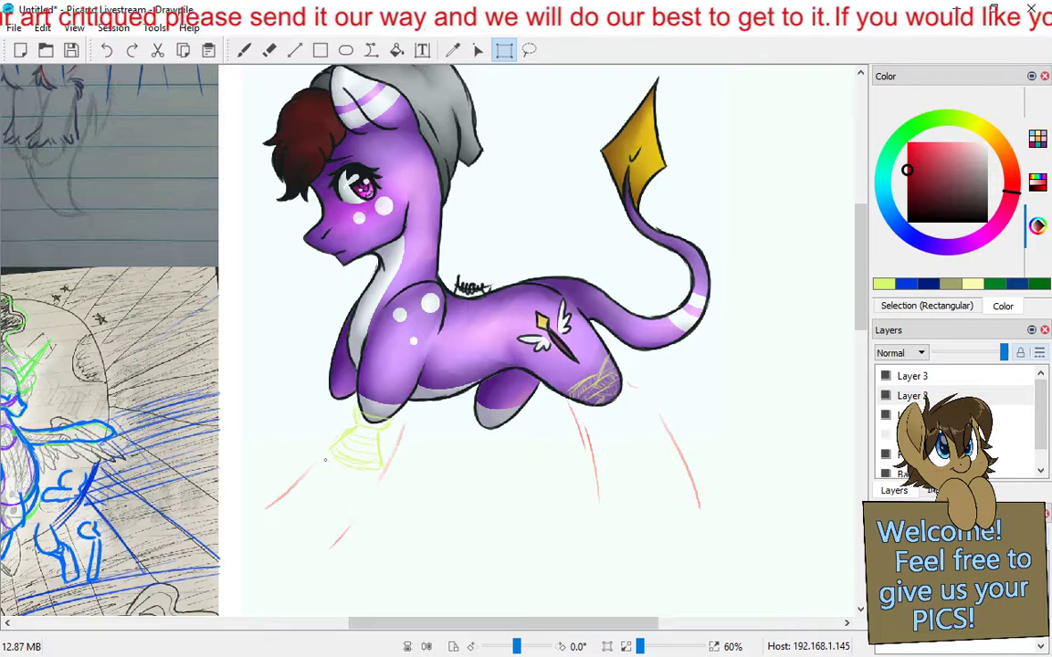
drag(321, 462, 336, 528)
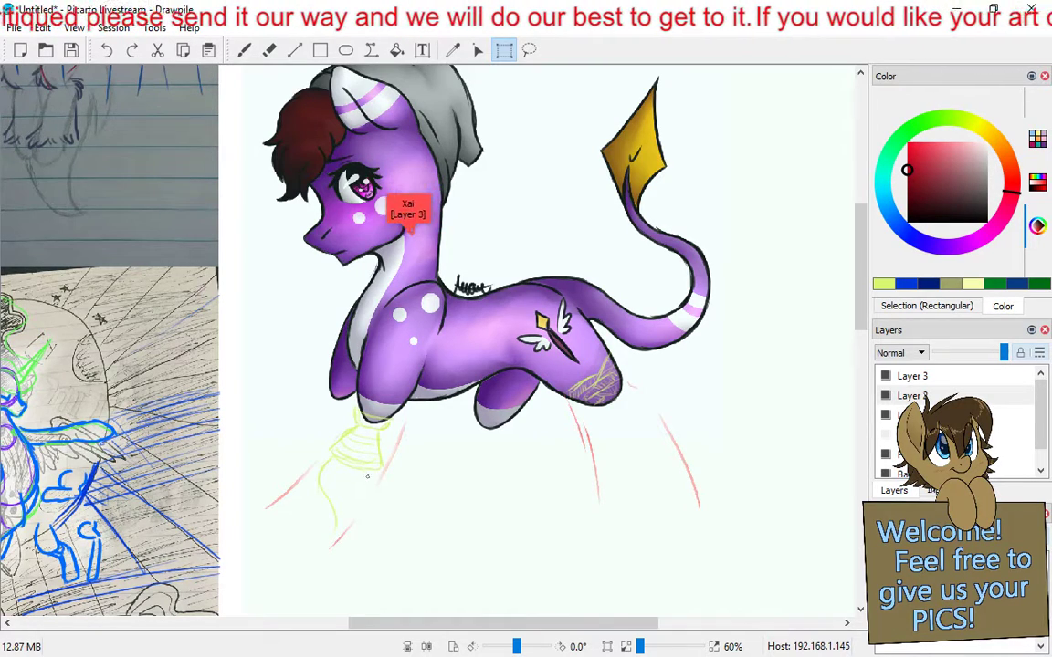
drag(325, 438, 303, 479)
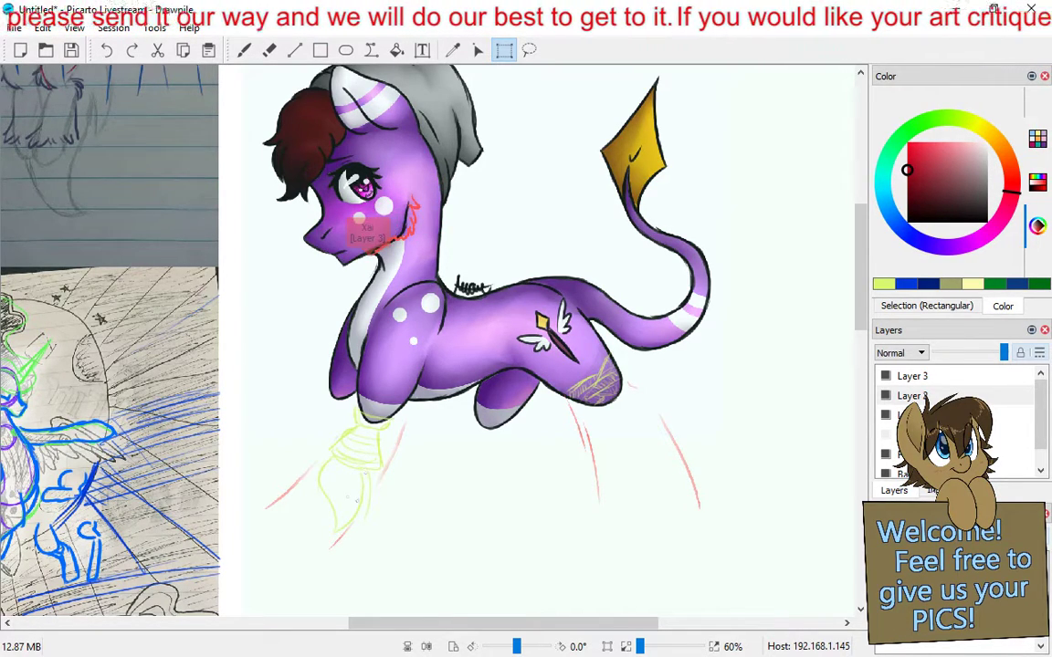
click(107, 51)
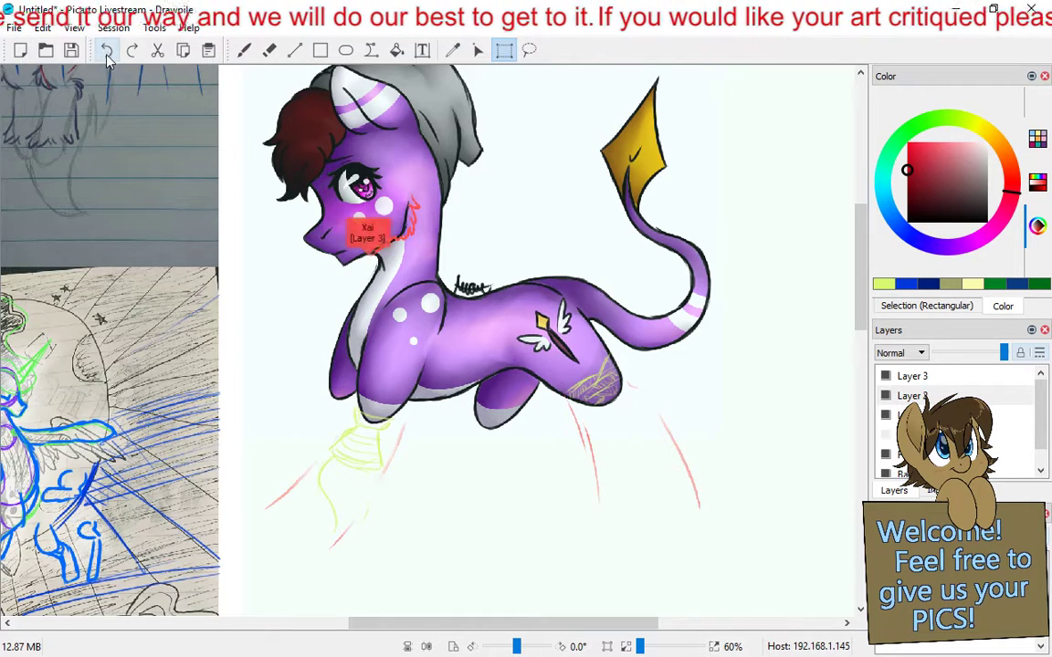
Set the brush colour to dark red and sketch a hatched, pointed hoof shape below the yellow-green cuff on the pony's near foreleg
drag(918, 169, 913, 175)
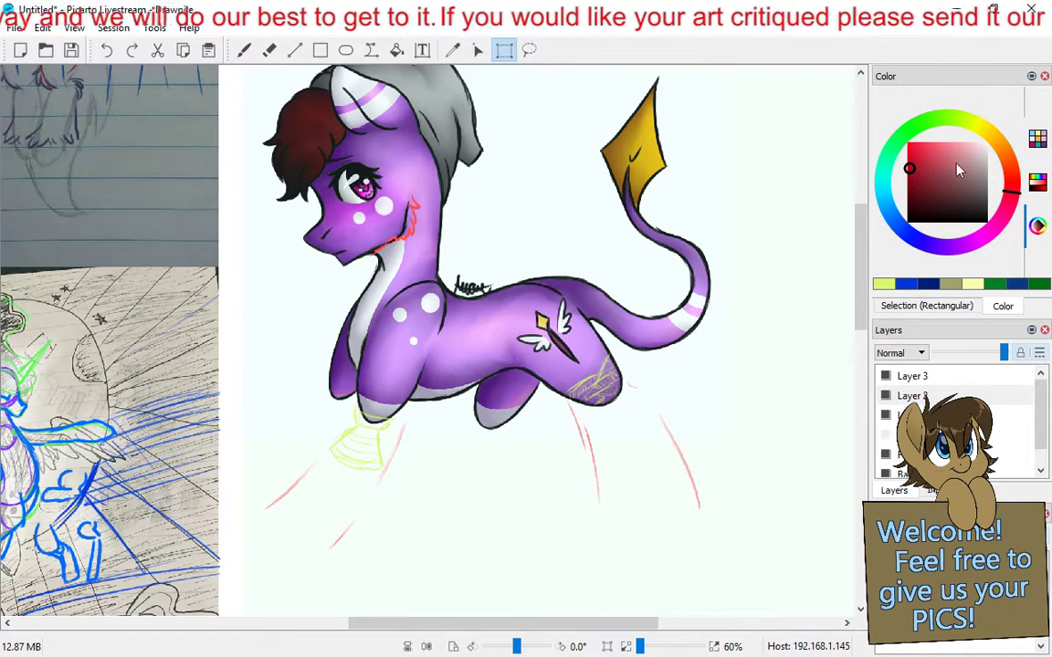
click(245, 51)
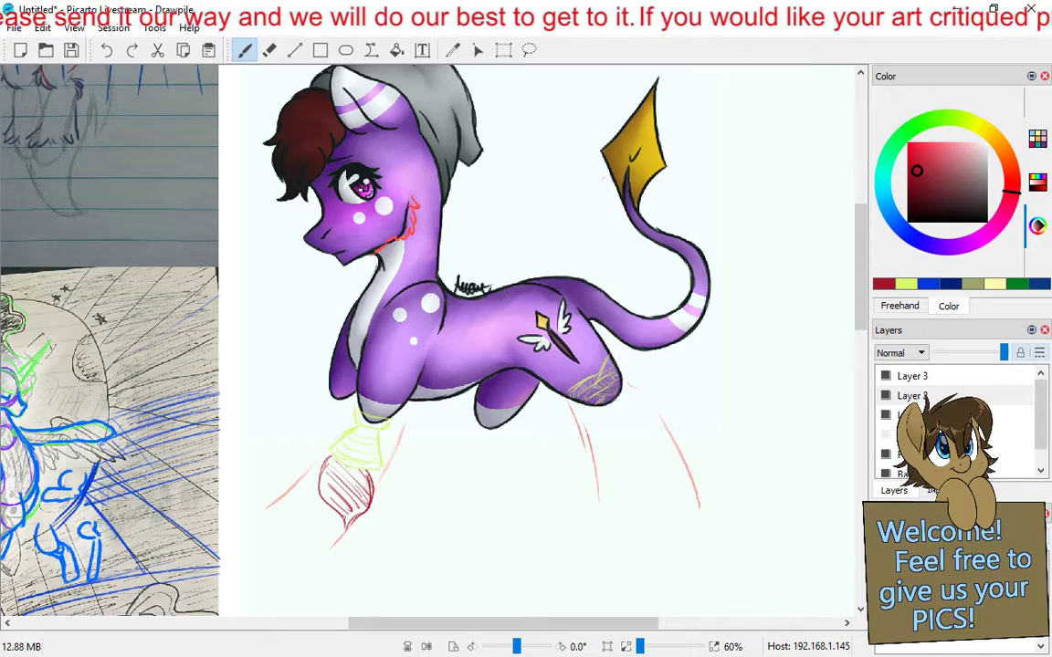
scroll(867, 302, up, 1)
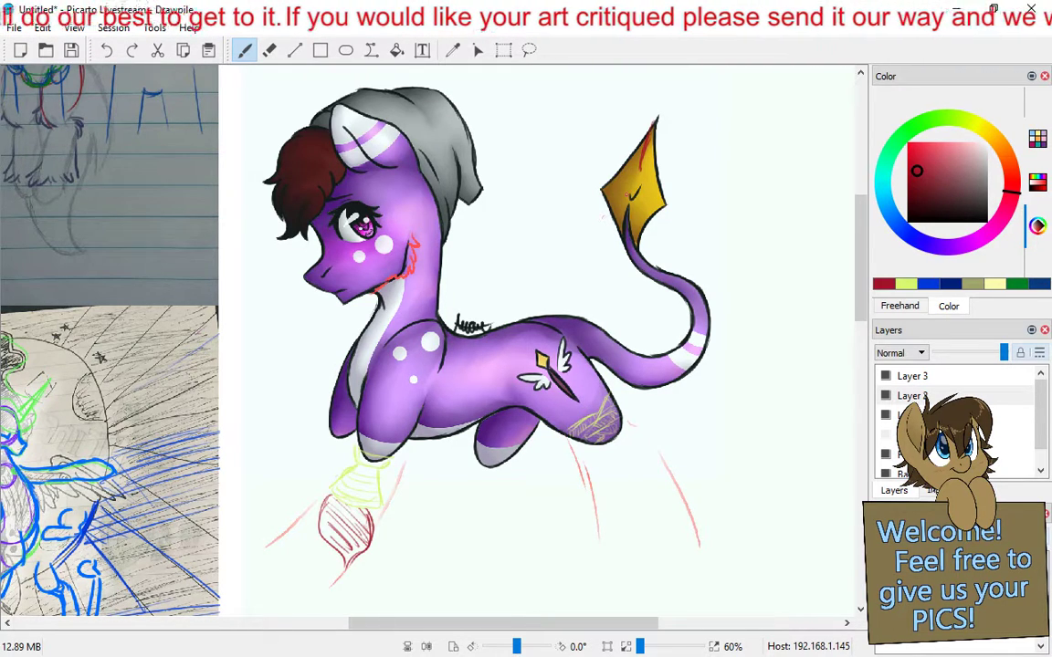
Sketch the near foreleg's shoulder curve, joint circle and centre line over the purple pony with the Freehand brush in dark red
drag(950, 206, 922, 211)
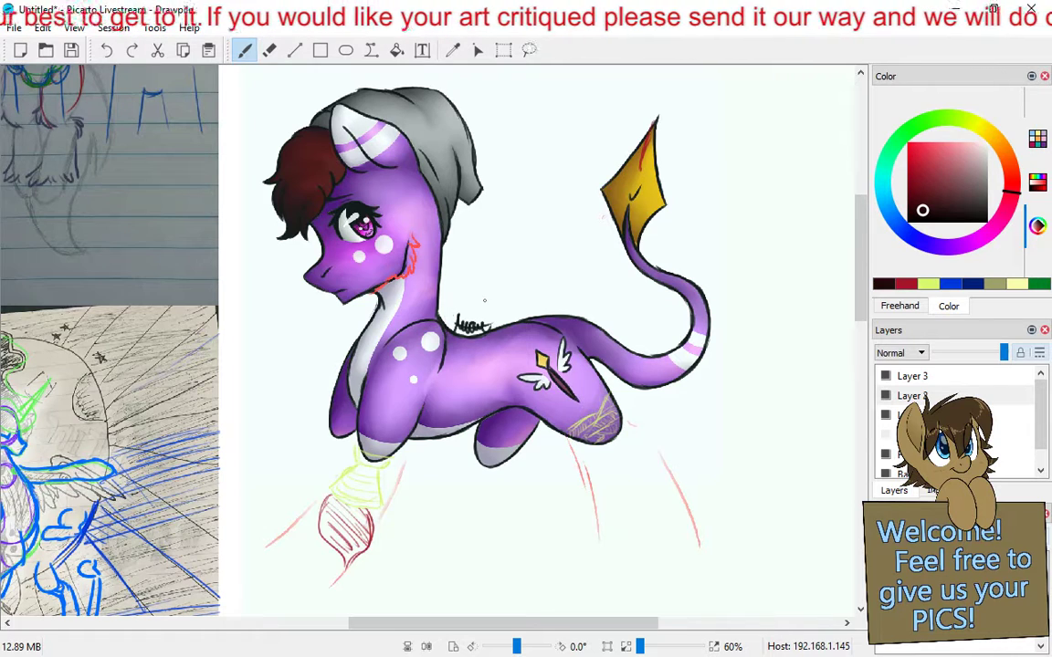
click(913, 176)
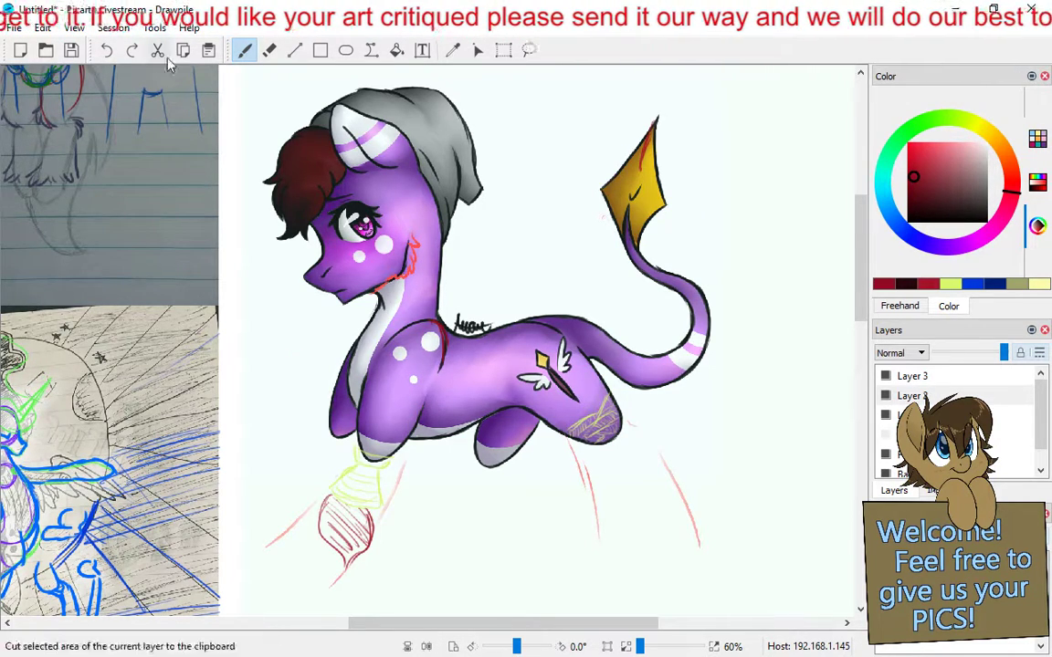
click(269, 50)
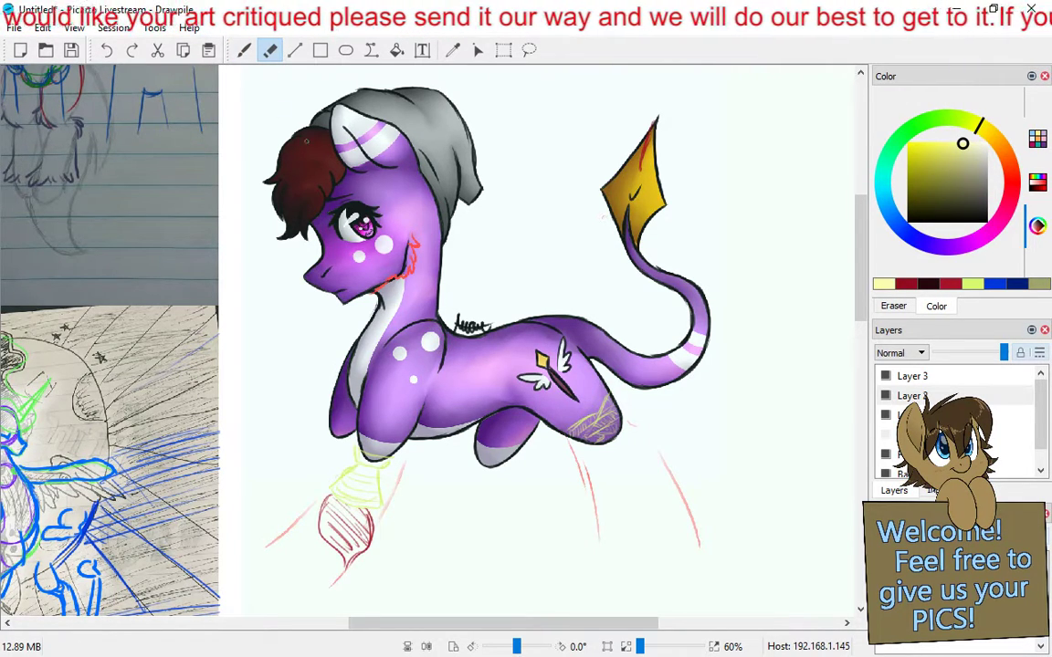
click(242, 51)
drag(418, 356, 427, 364)
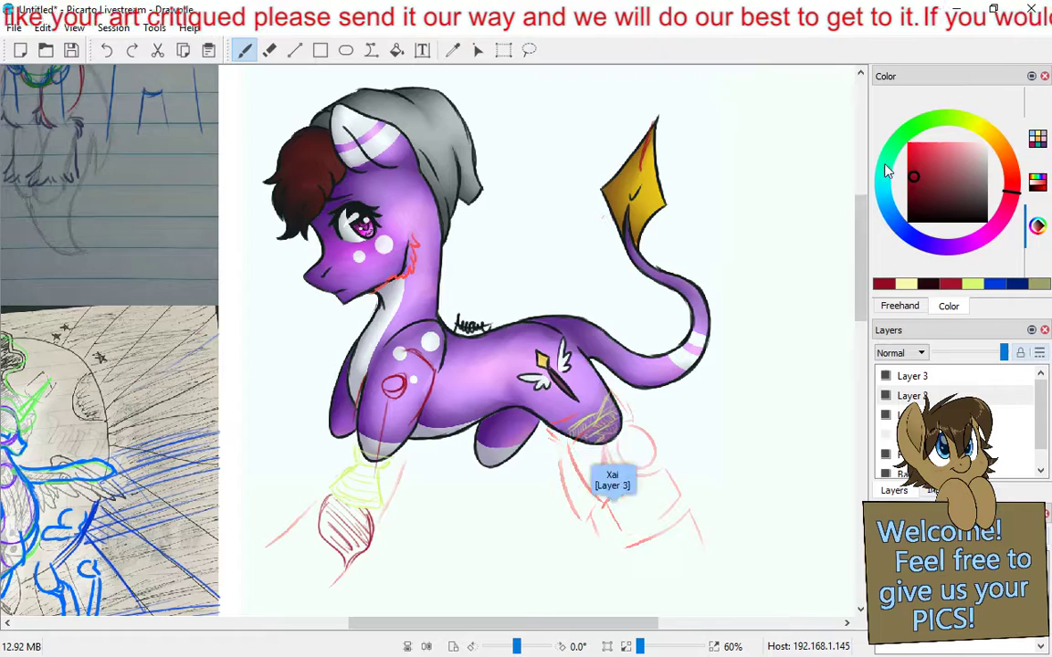
Set the brush colour to dark green and sketch extended forelegs and a longer far hind leg beneath the purple pony
drag(885, 178, 894, 146)
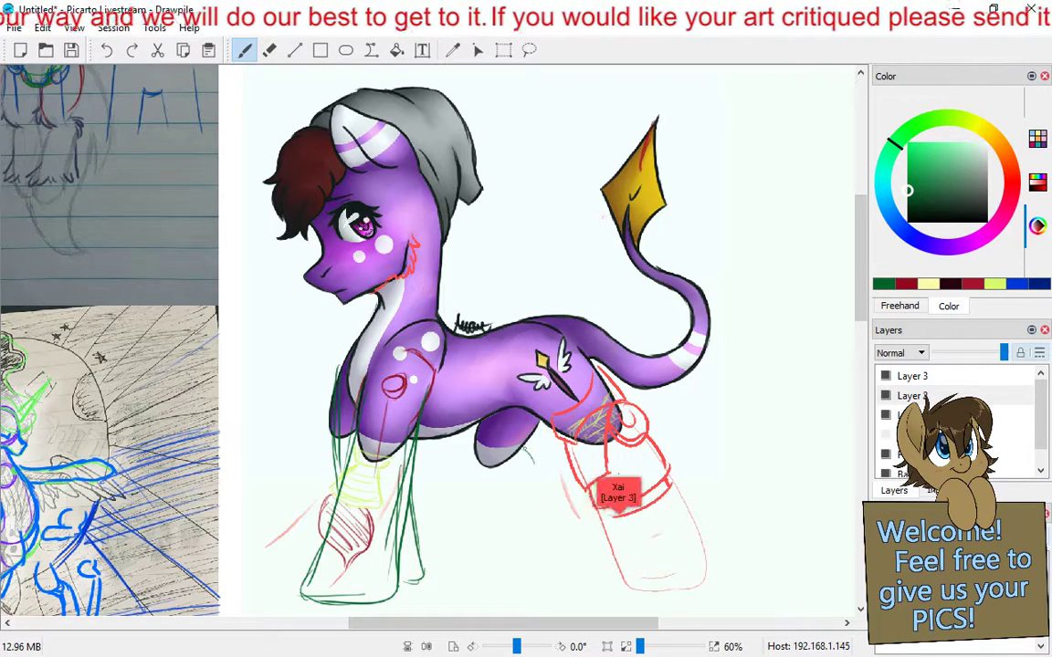
drag(536, 470, 478, 565)
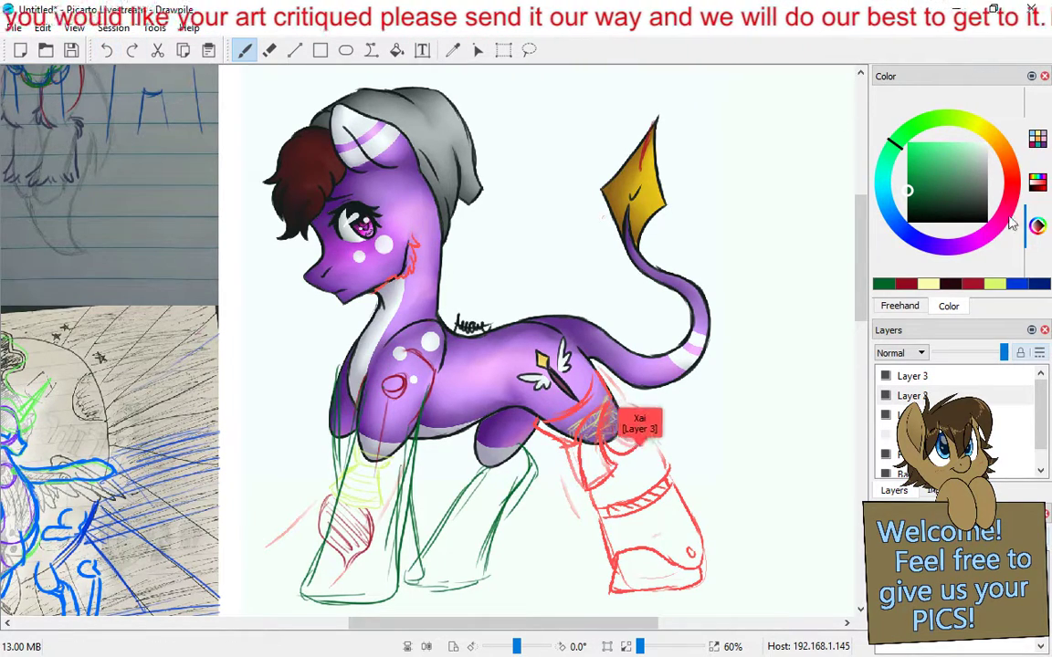
Set the brush colour to dark blue and redraw the near foreleg from the shoulder to the hoof over the green sketch
click(907, 234)
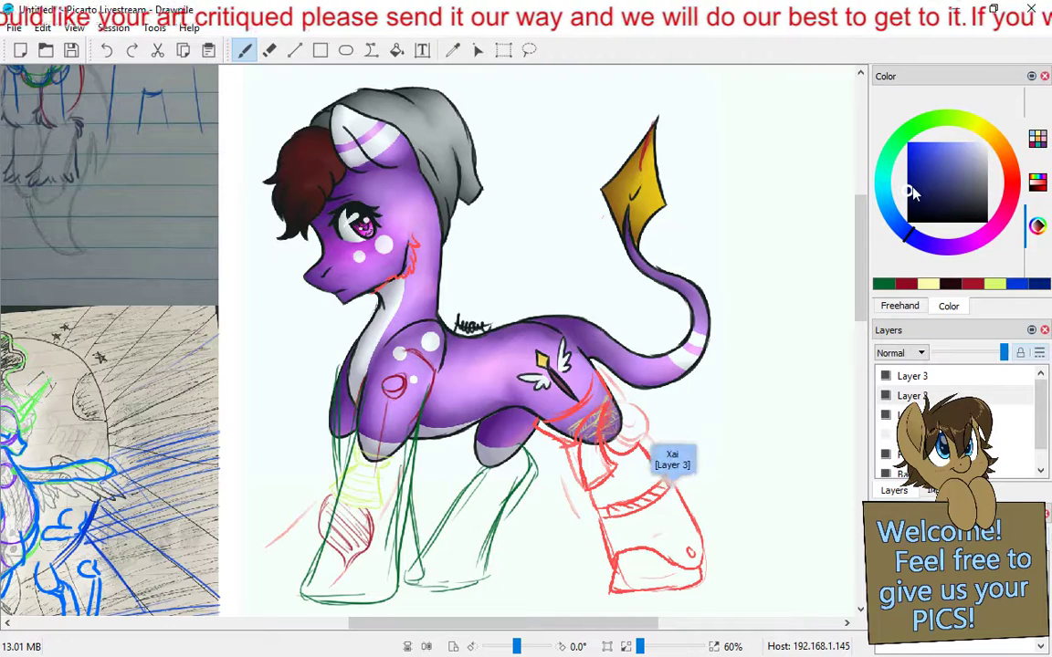
mouse_move(399, 329)
mouse_down()
mouse_move(356, 441)
mouse_move(365, 538)
mouse_up()
drag(351, 324, 296, 516)
drag(320, 453, 279, 527)
drag(356, 444, 336, 530)
mouse_move(345, 469)
mouse_down()
mouse_move(334, 544)
mouse_move(274, 540)
mouse_move(343, 537)
mouse_up()
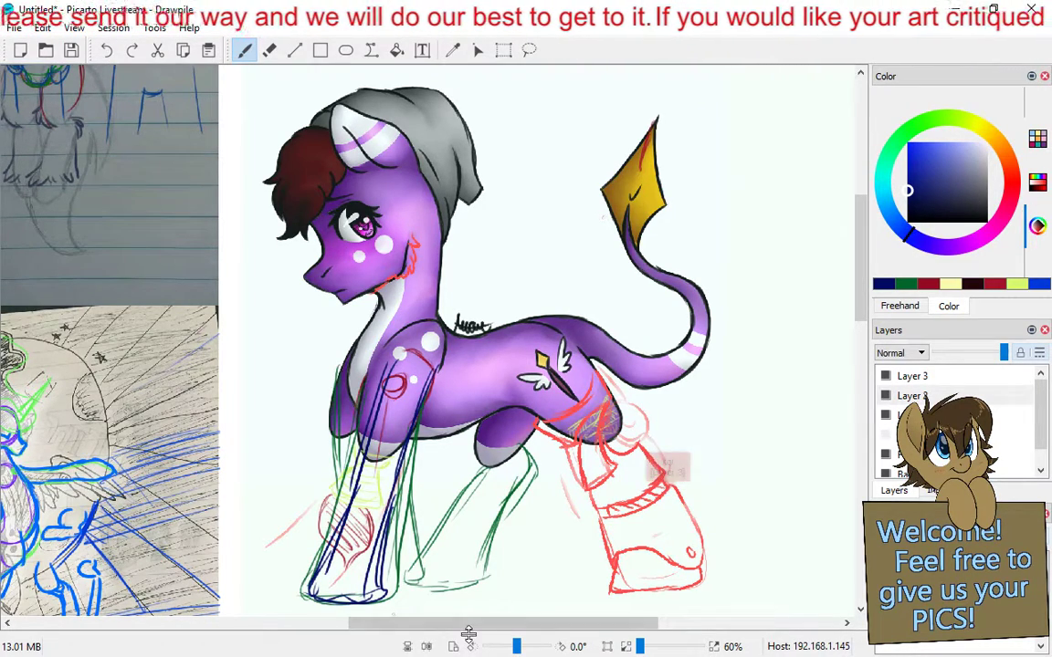